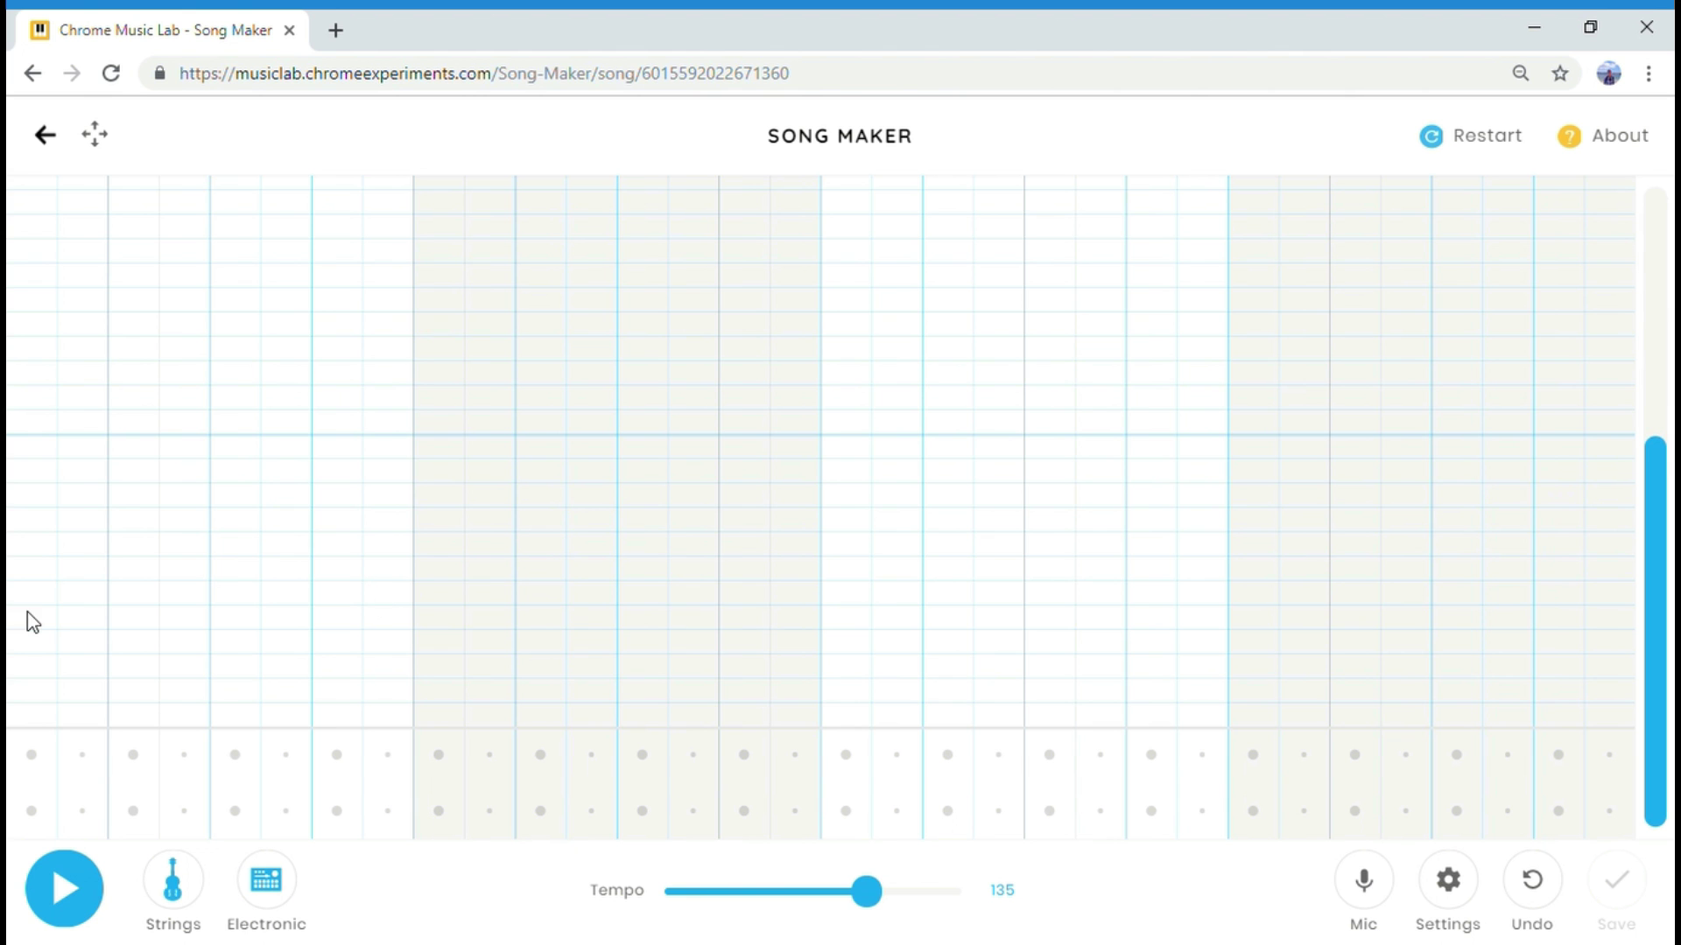
Step: Build a Strings sequence in Song Maker from repeated pairs of high and low notes, playing it back along the way
left_click(28, 618)
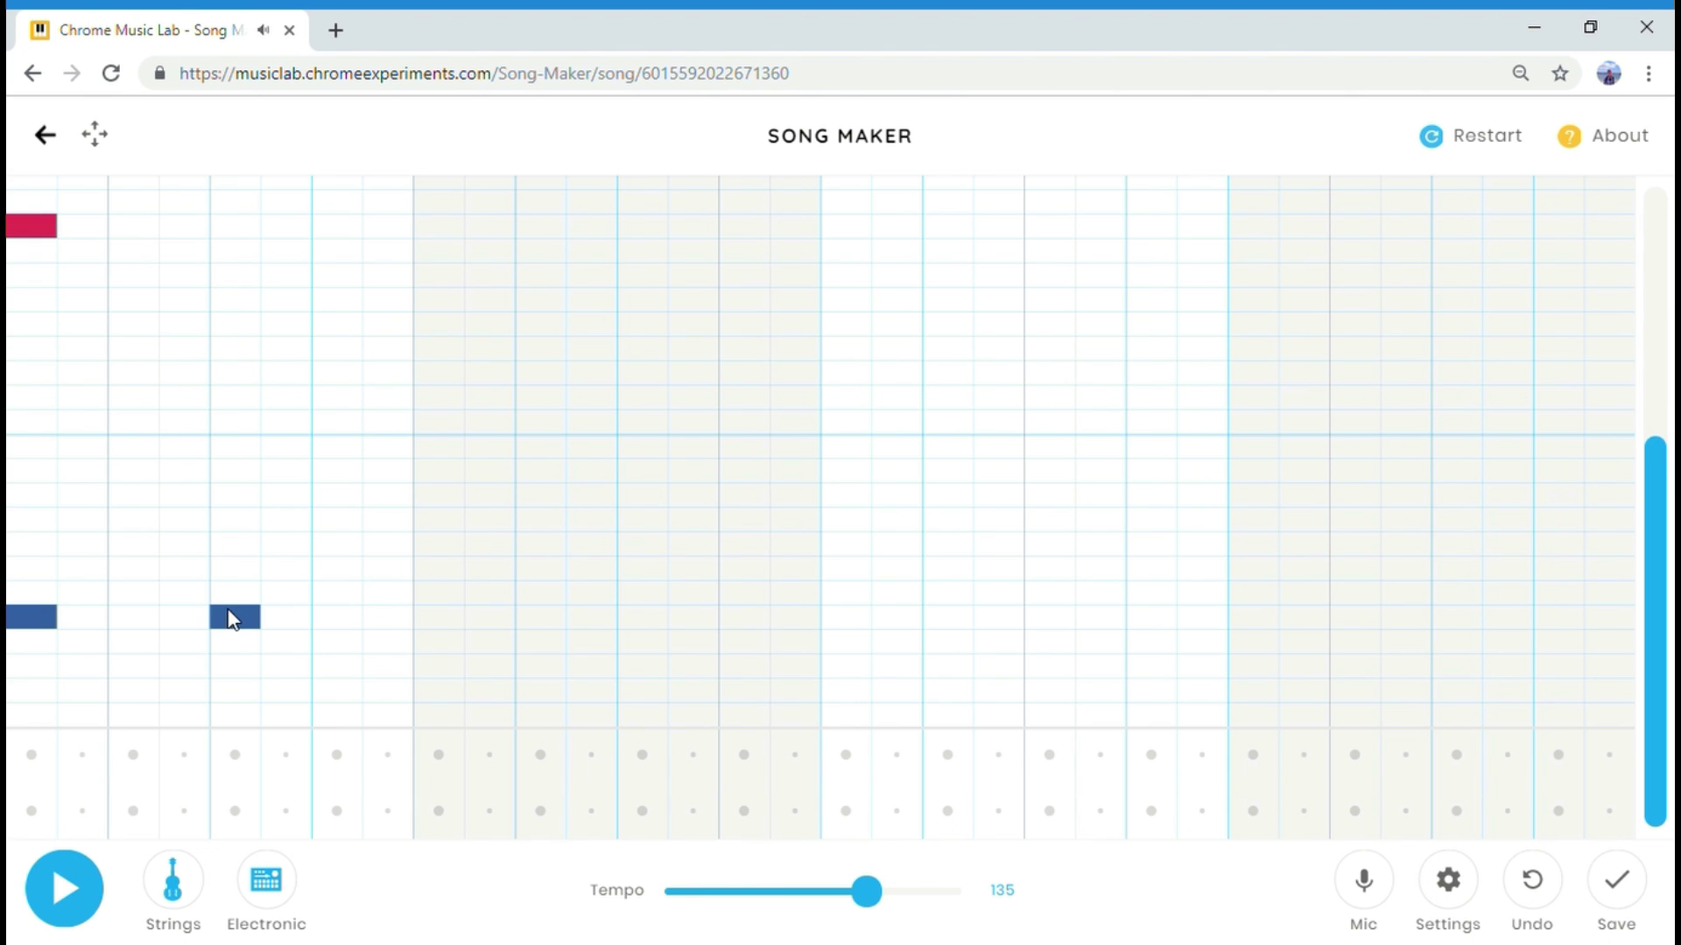
left_click(79, 886)
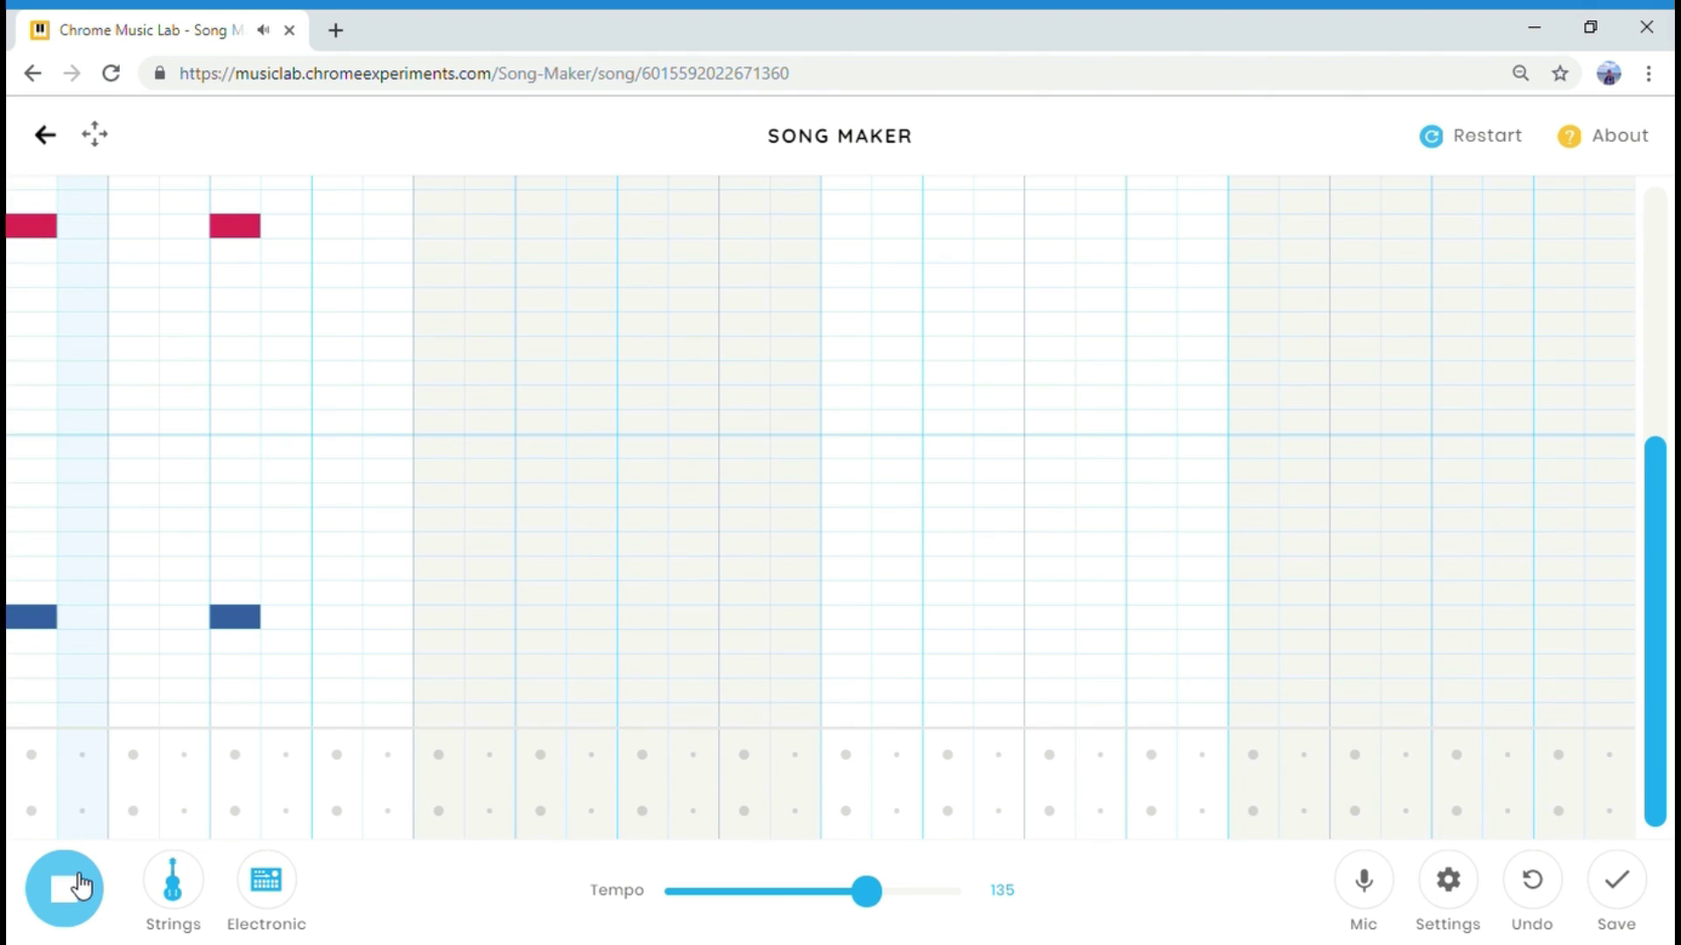
left_click(81, 885)
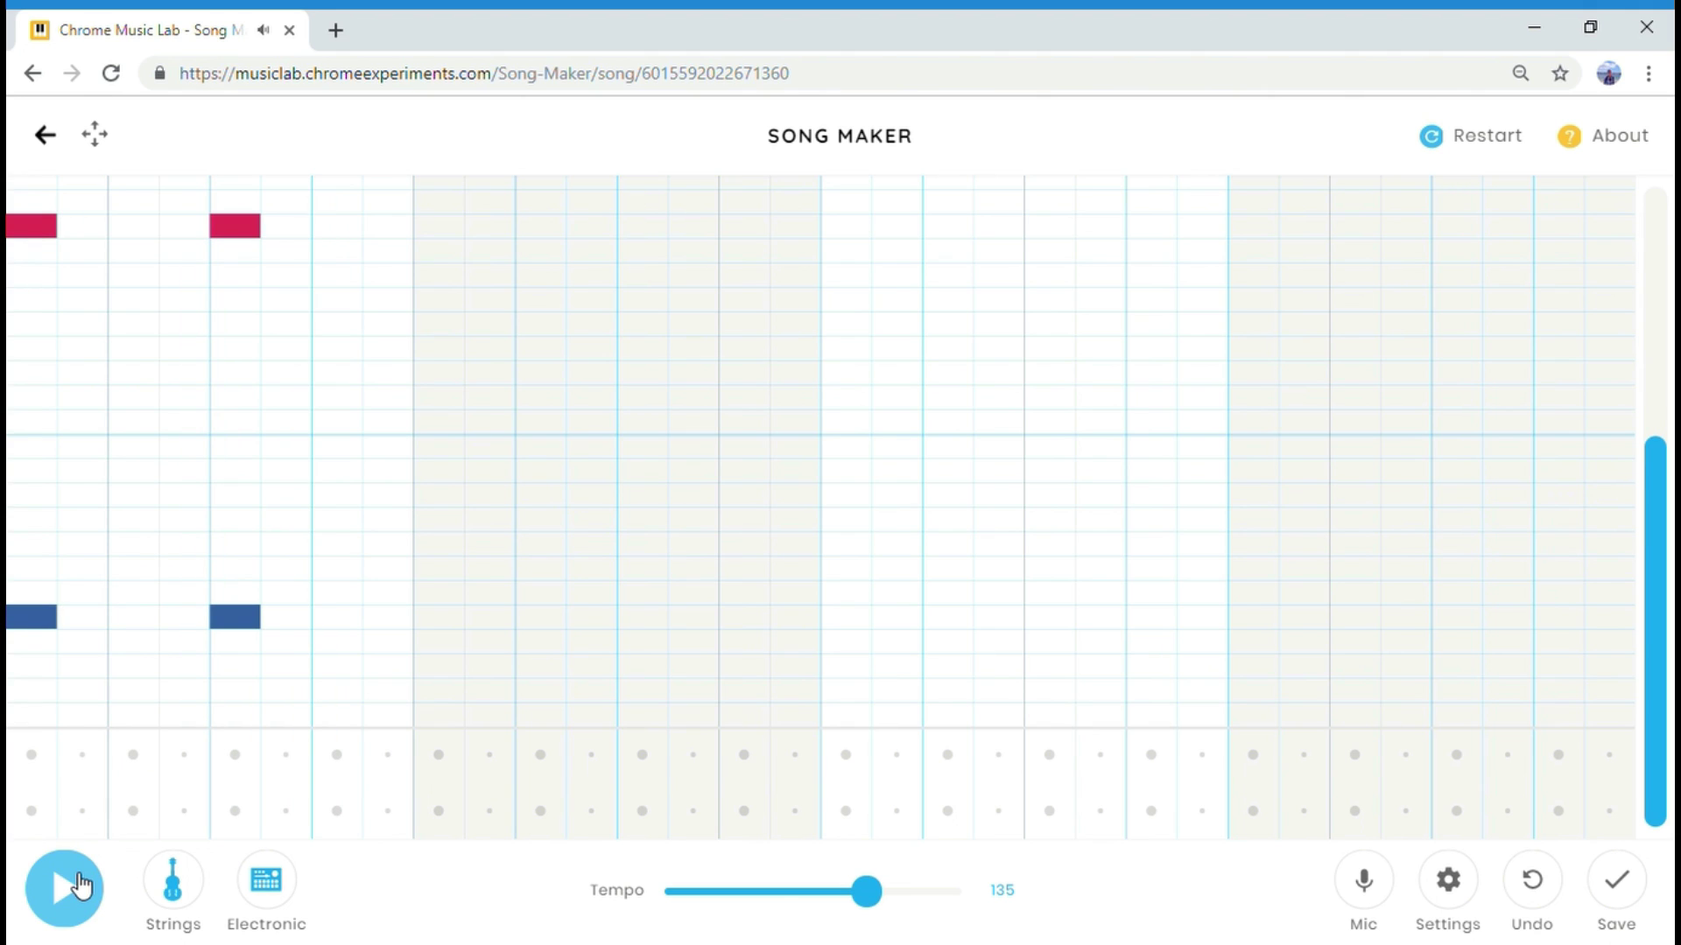
left_click(77, 888)
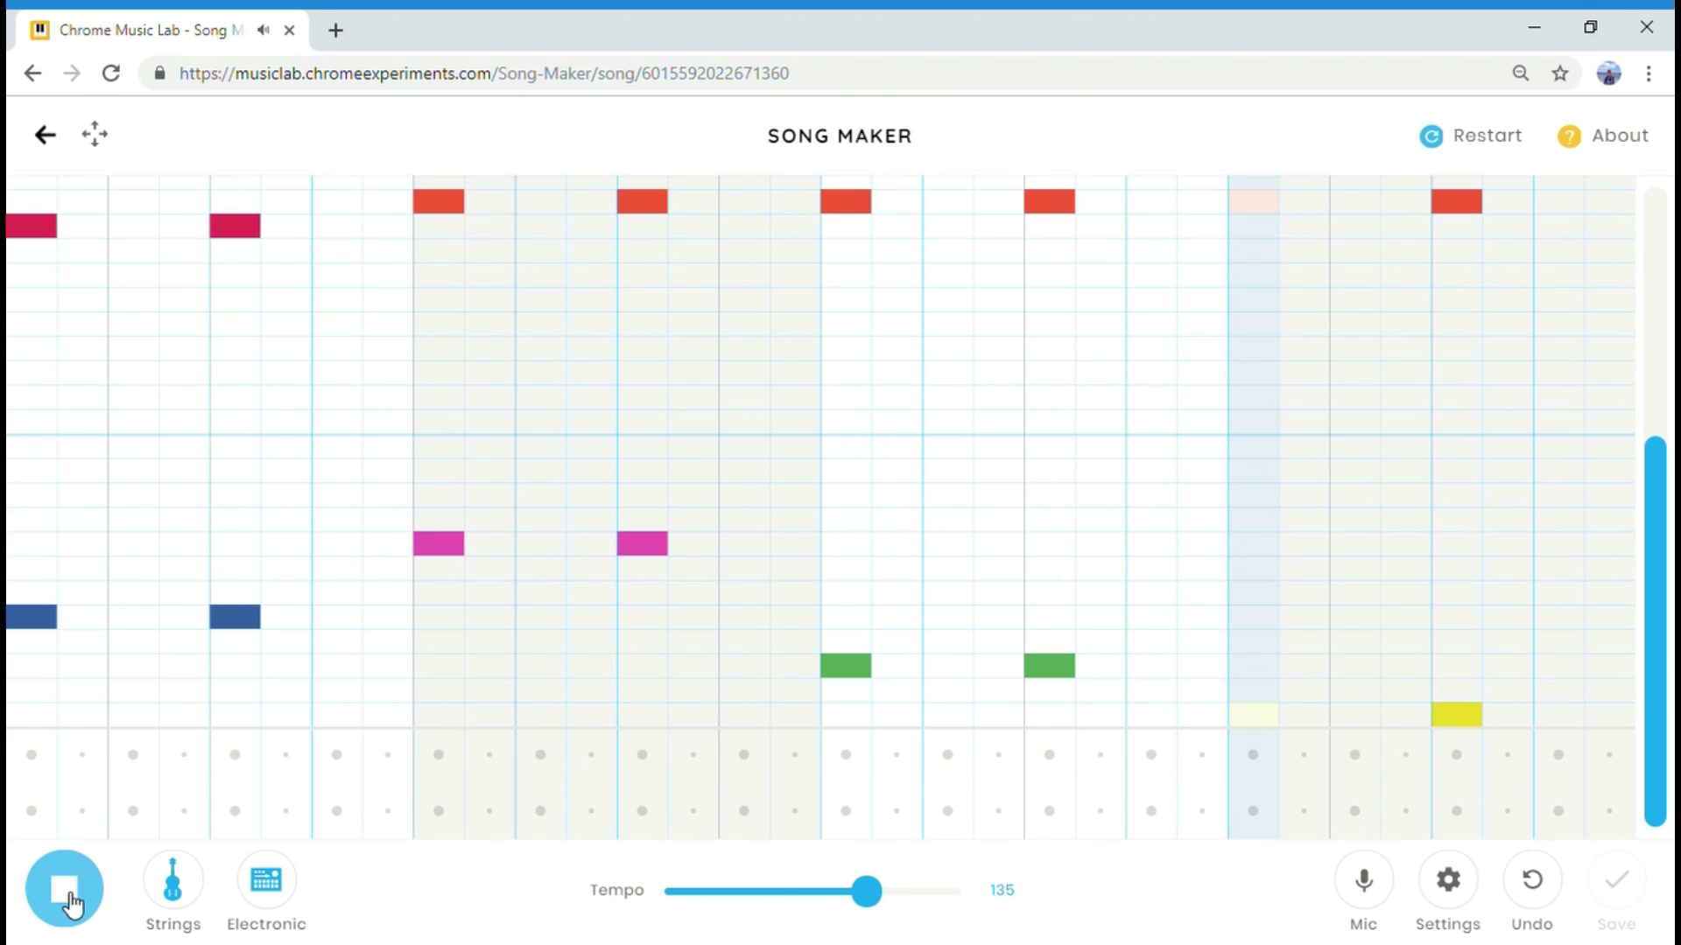
left_click(71, 902)
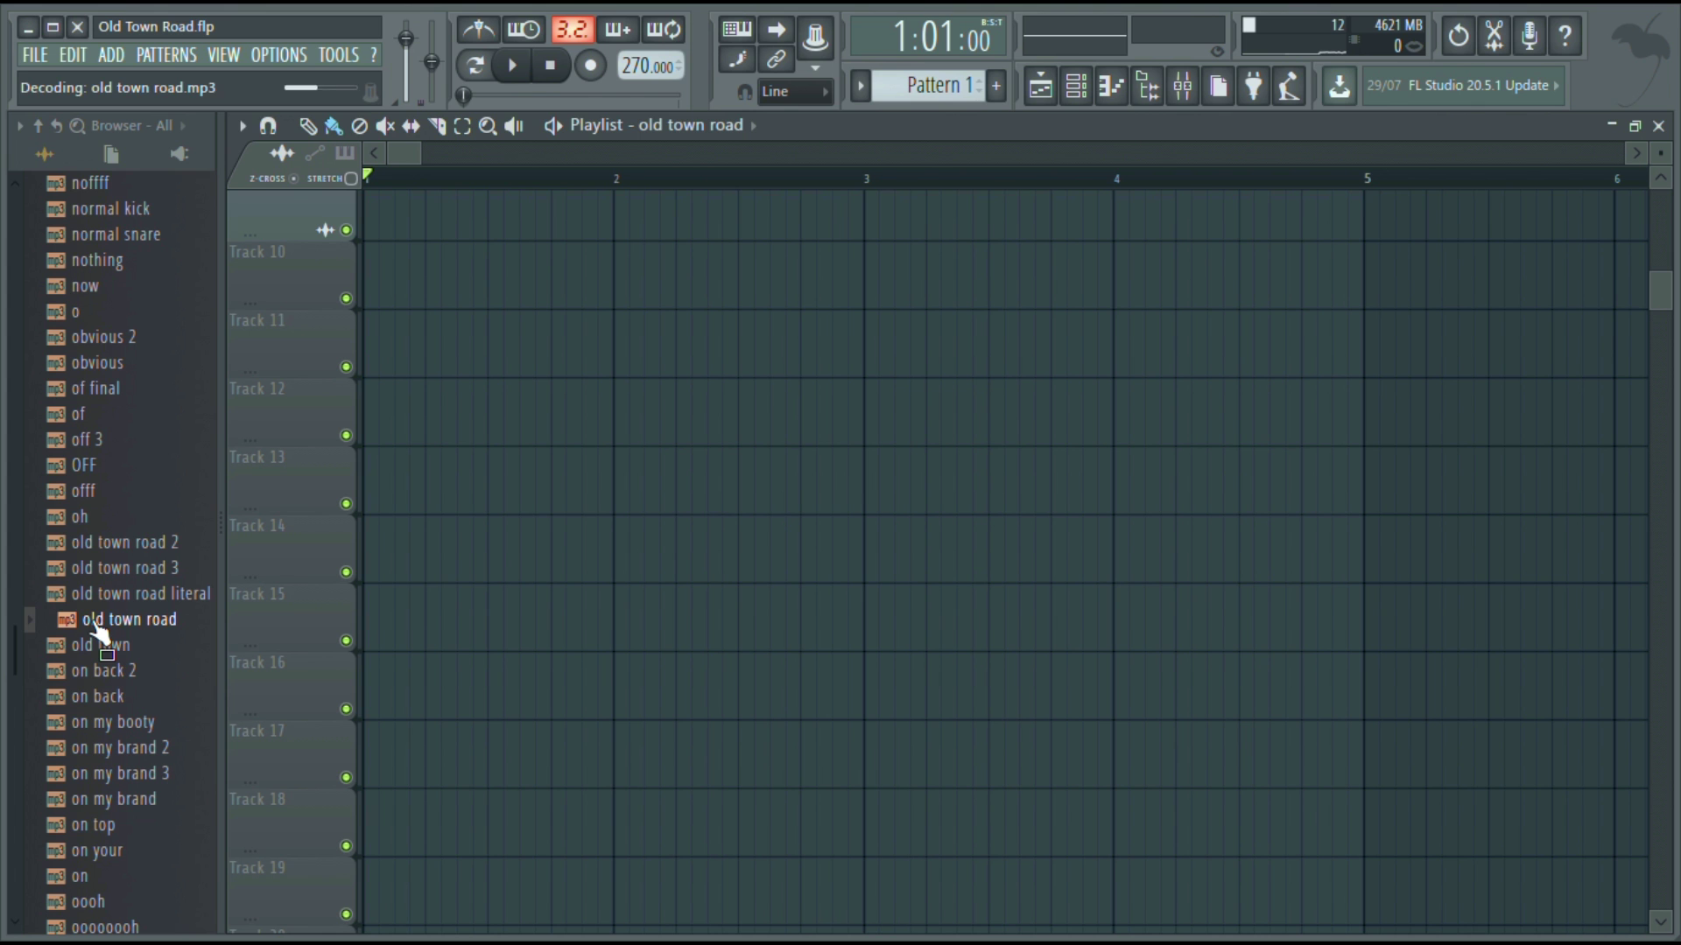
Step: Switch to FL Studio, place the old town road sample on Track 14, and set its channel to Normalize with a mixer track assigned
left_click_drag(79, 620, 402, 555)
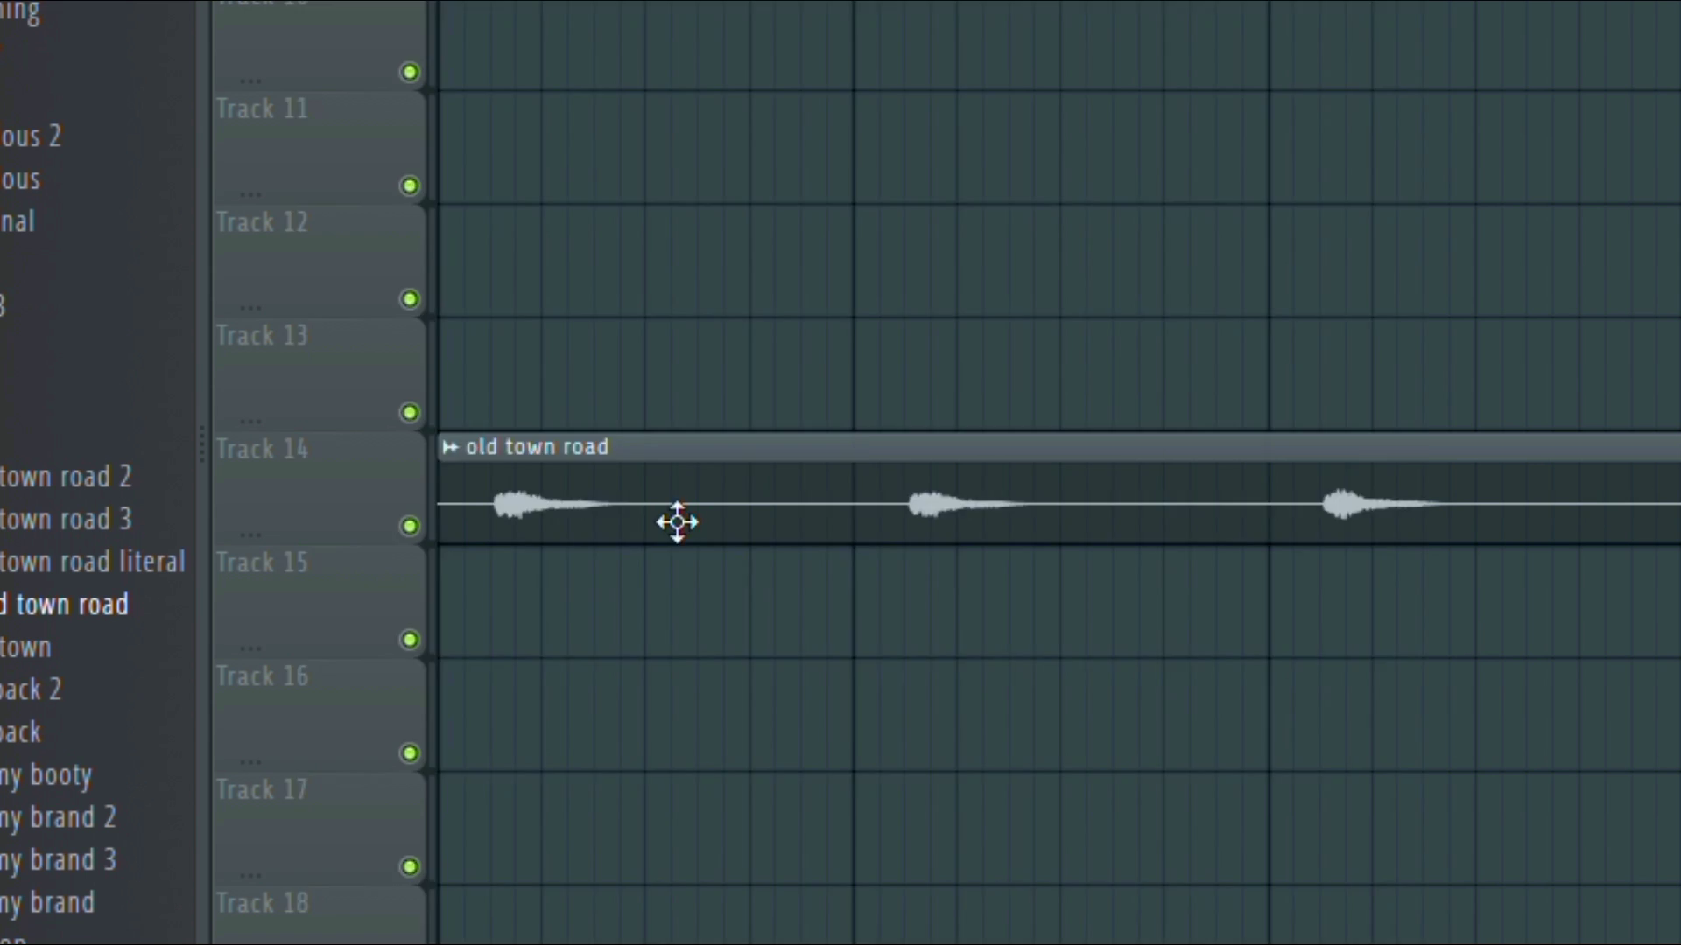
double_click(507, 570)
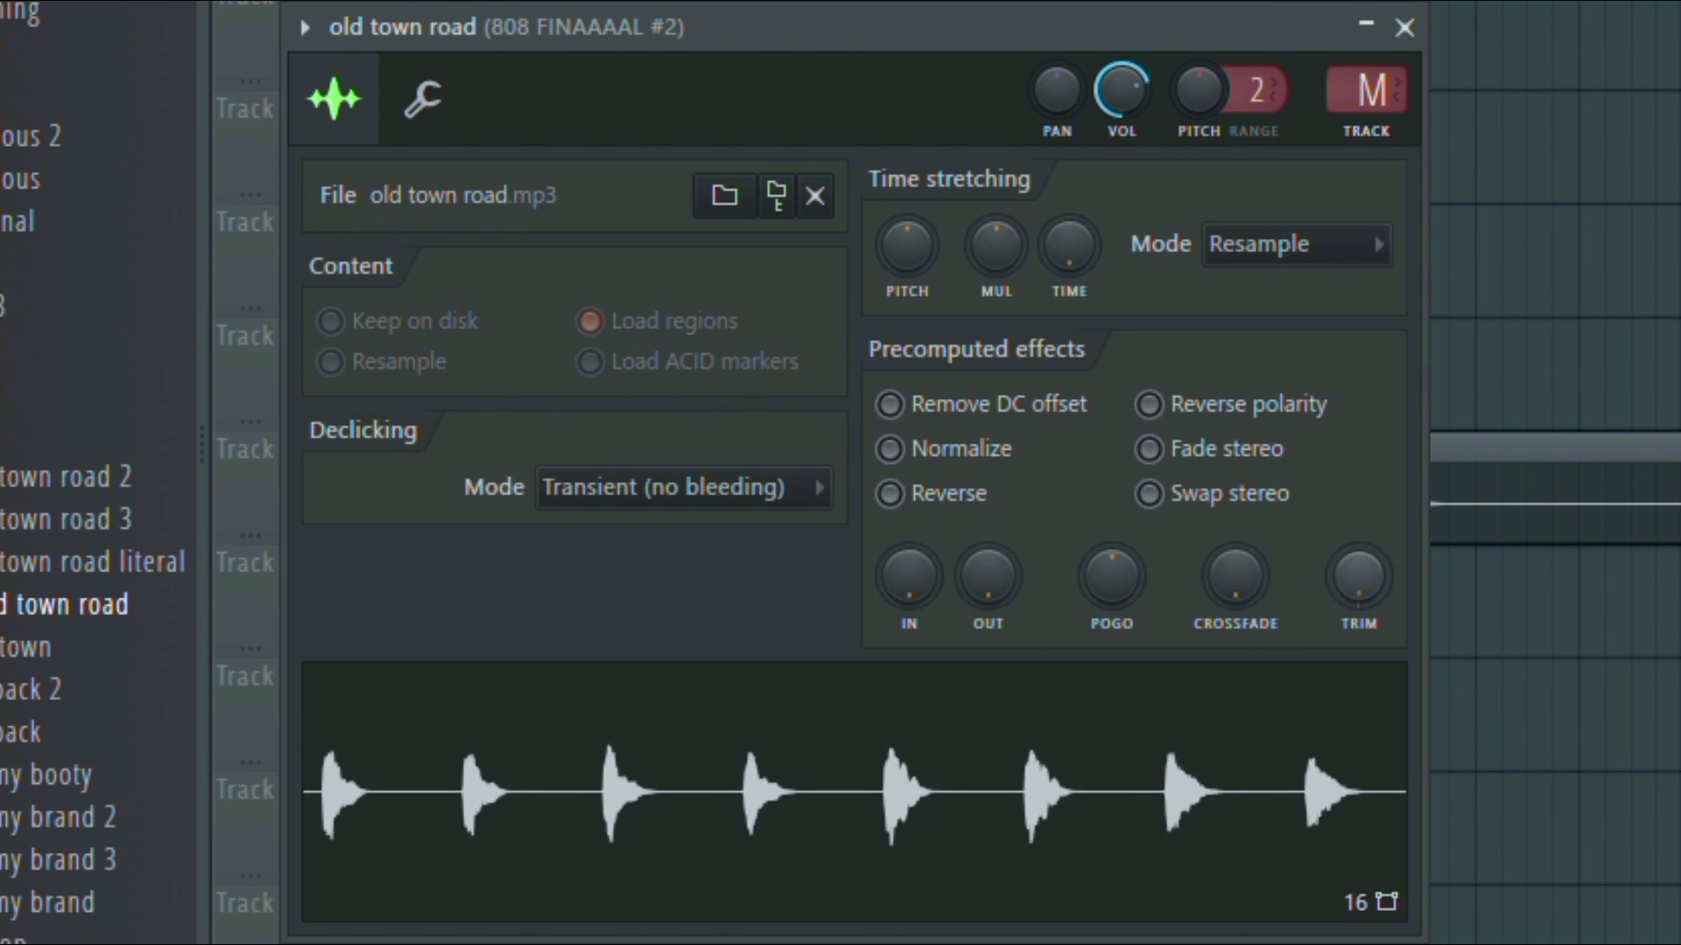
left_click(971, 453)
left_click_drag(1362, 132, 1360, 105)
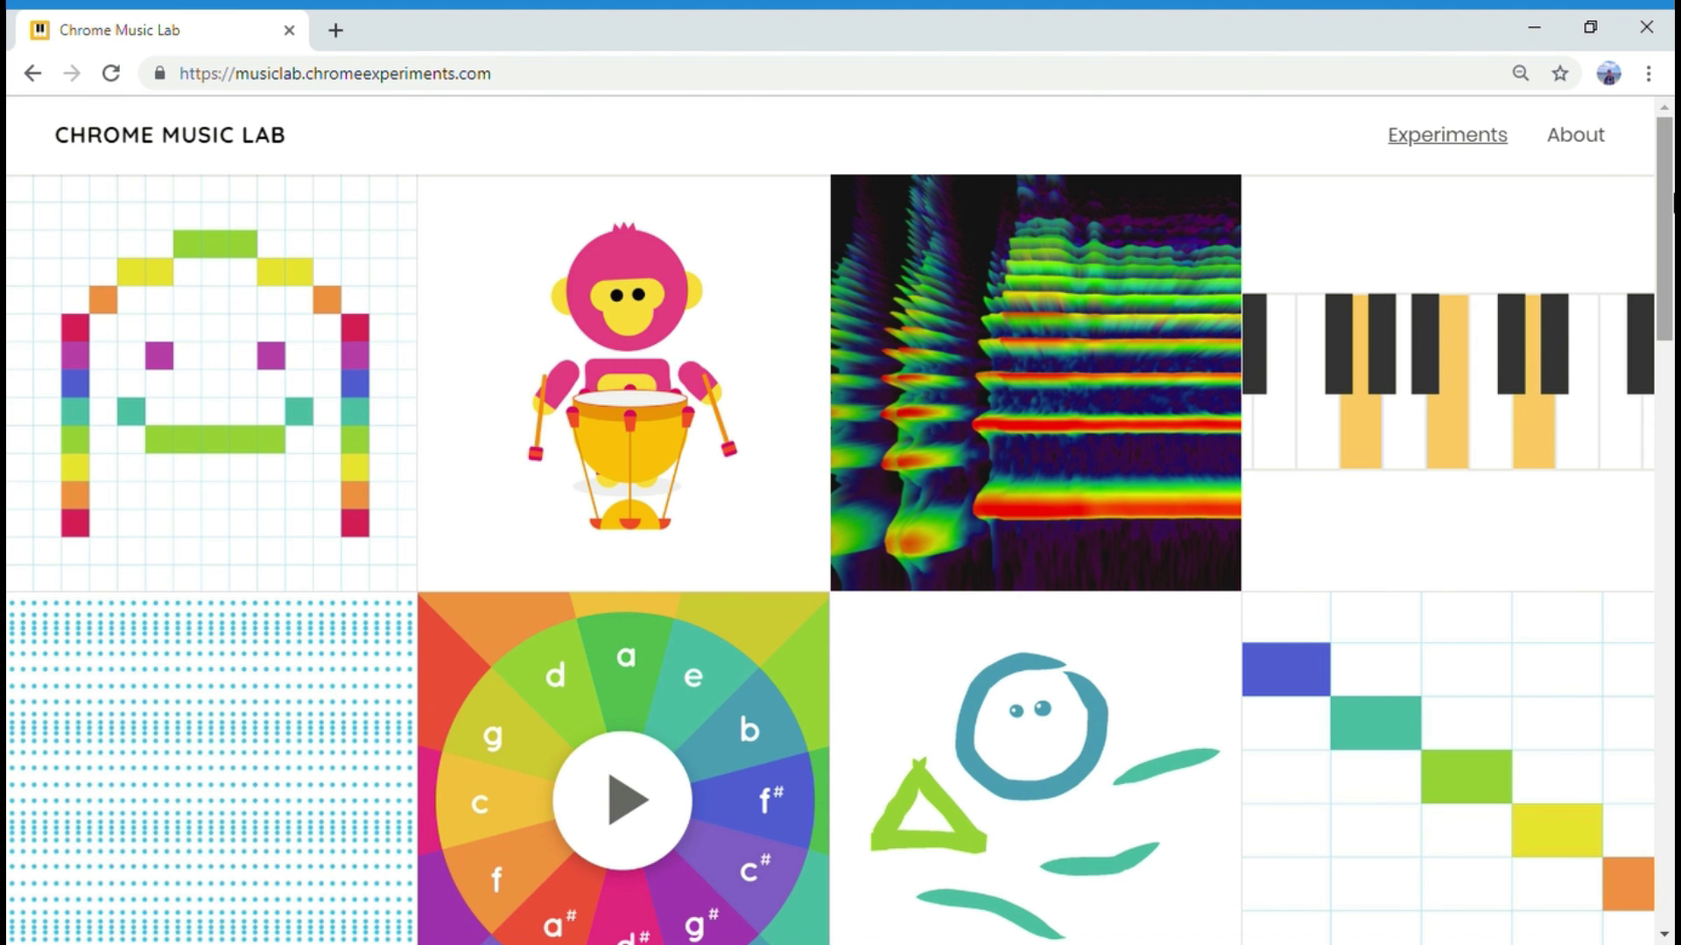
Step: Switch to Chrome Music Lab, open the Oscillators experiment and pull the round blue sine character downward to bend its tone
left_click(1447, 135)
scroll(1486, 487, "down", 8)
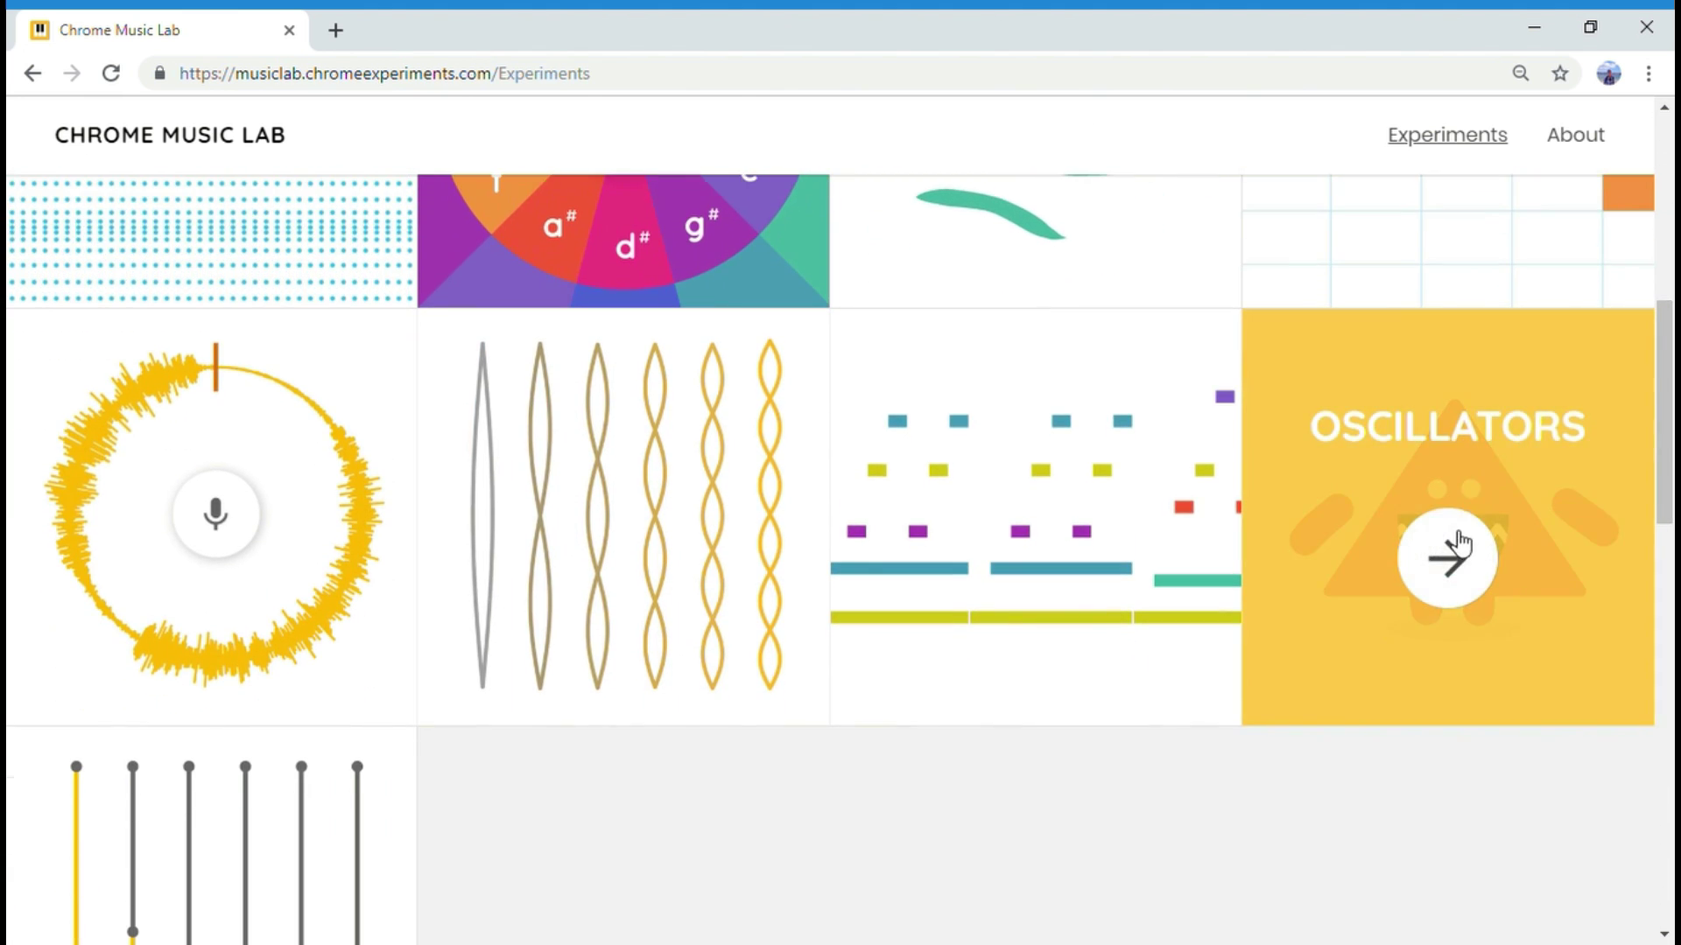
left_click(1446, 557)
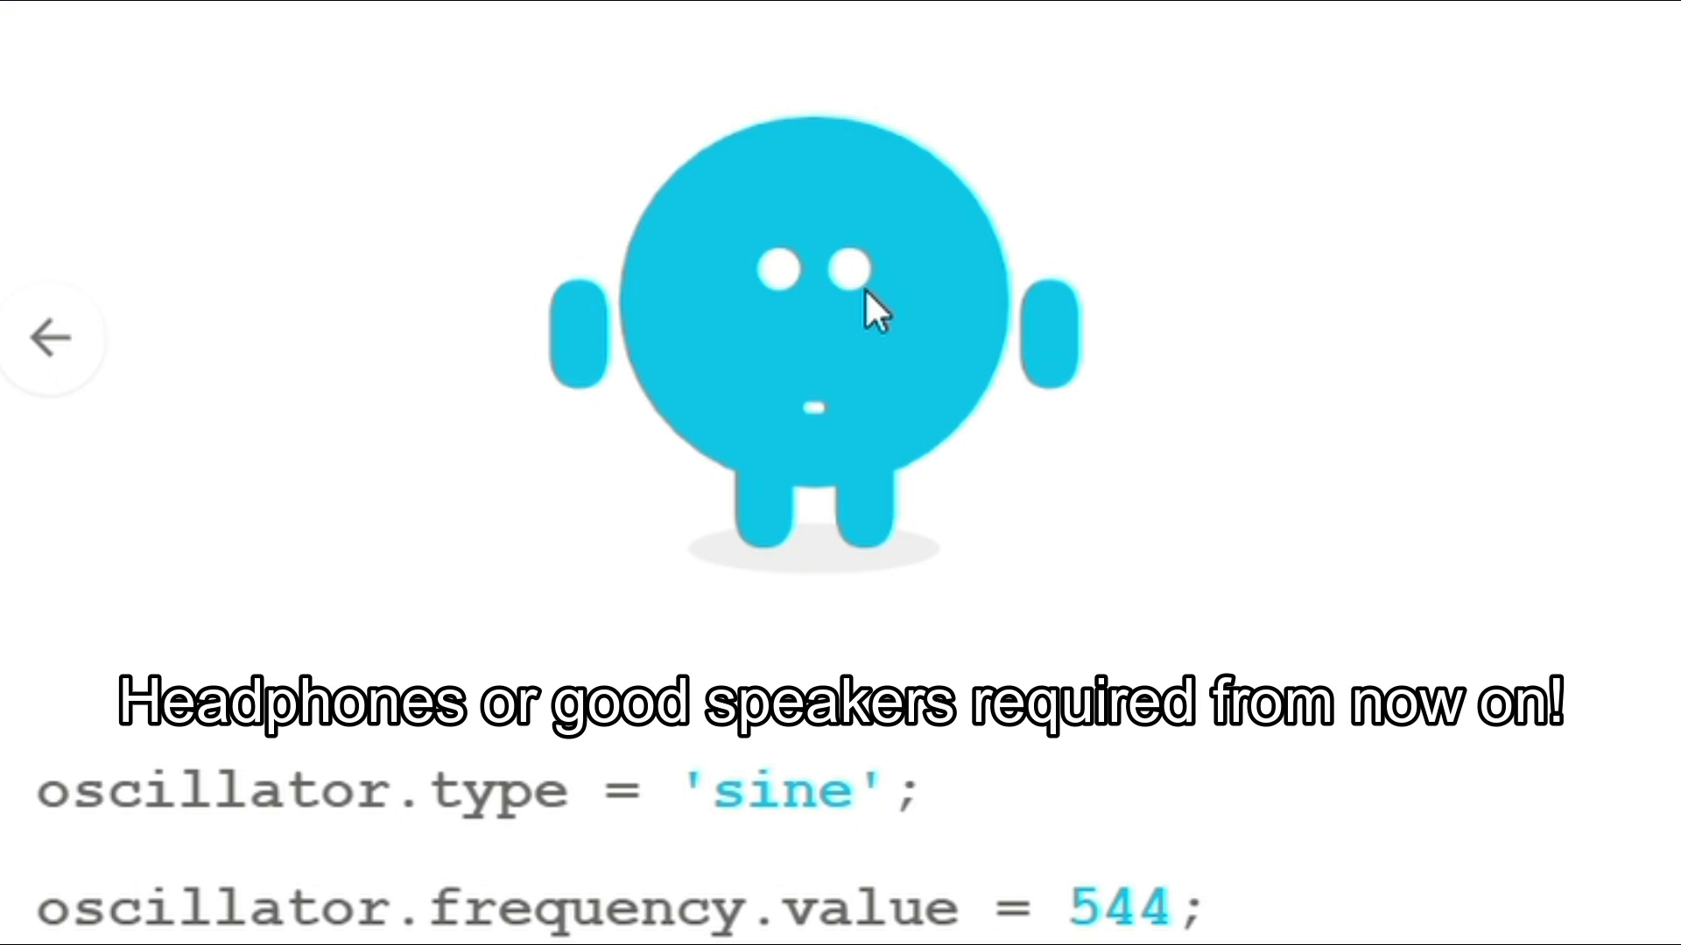
left_click_drag(867, 540, 855, 727)
left_click_drag(844, 659, 837, 943)
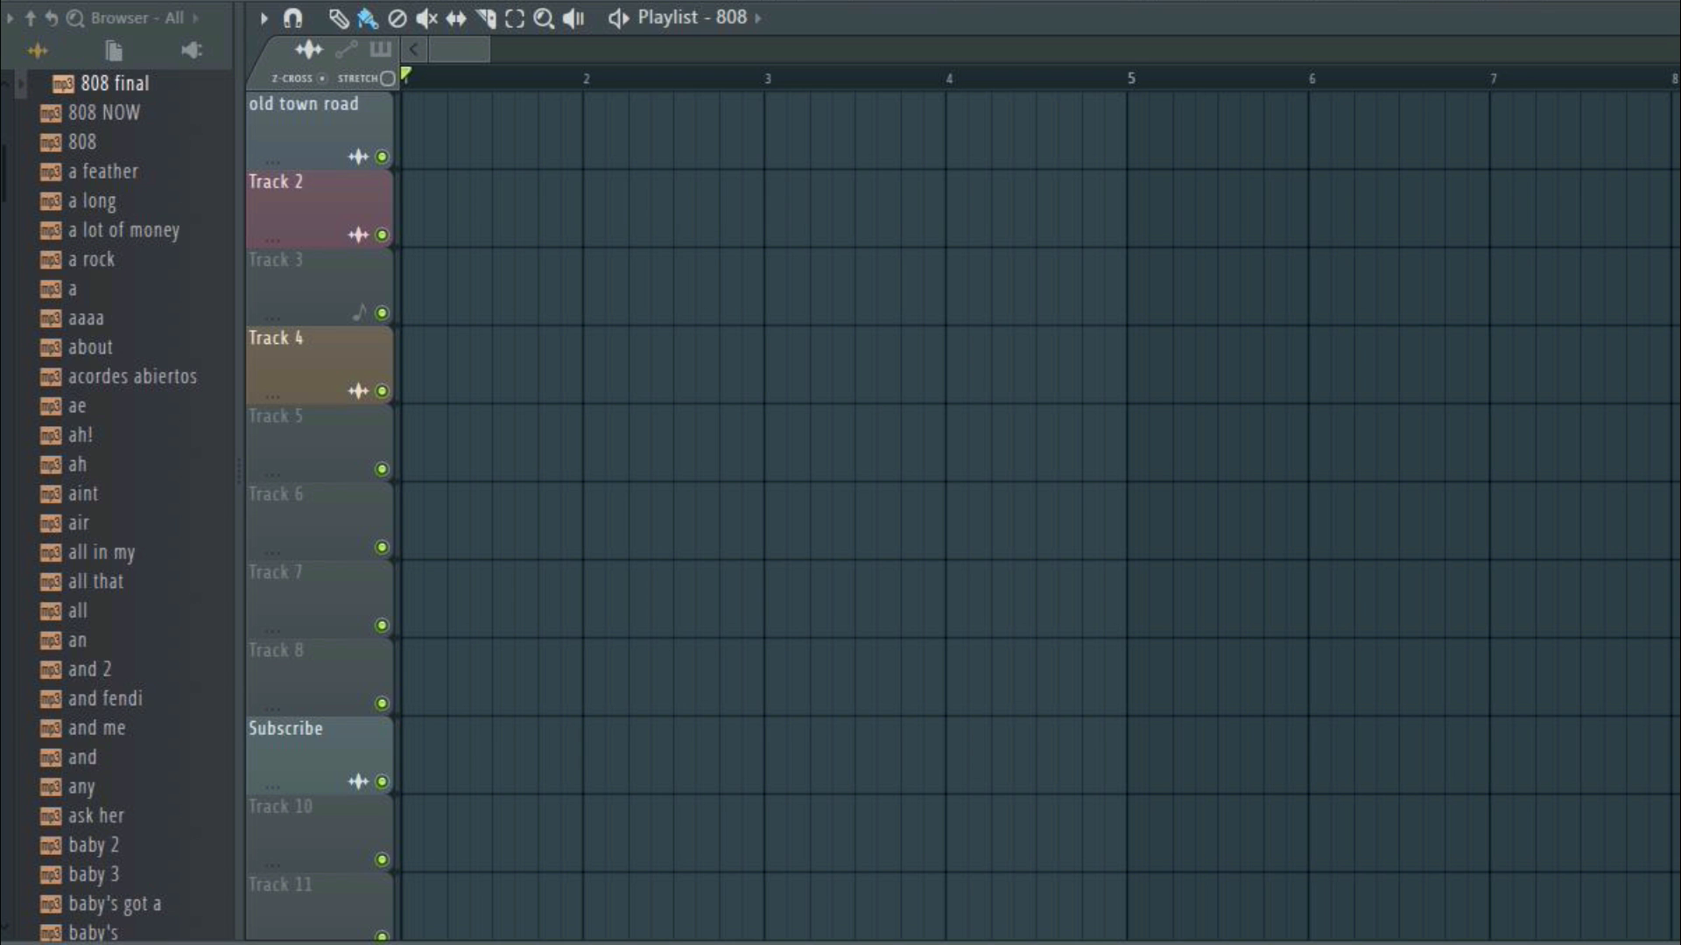
Step: In FL Studio, pitch the 808 final sample up on the first playlist track with Newtone and play back the 808 line
left_click_drag(114, 83, 404, 103)
right_click(405, 109)
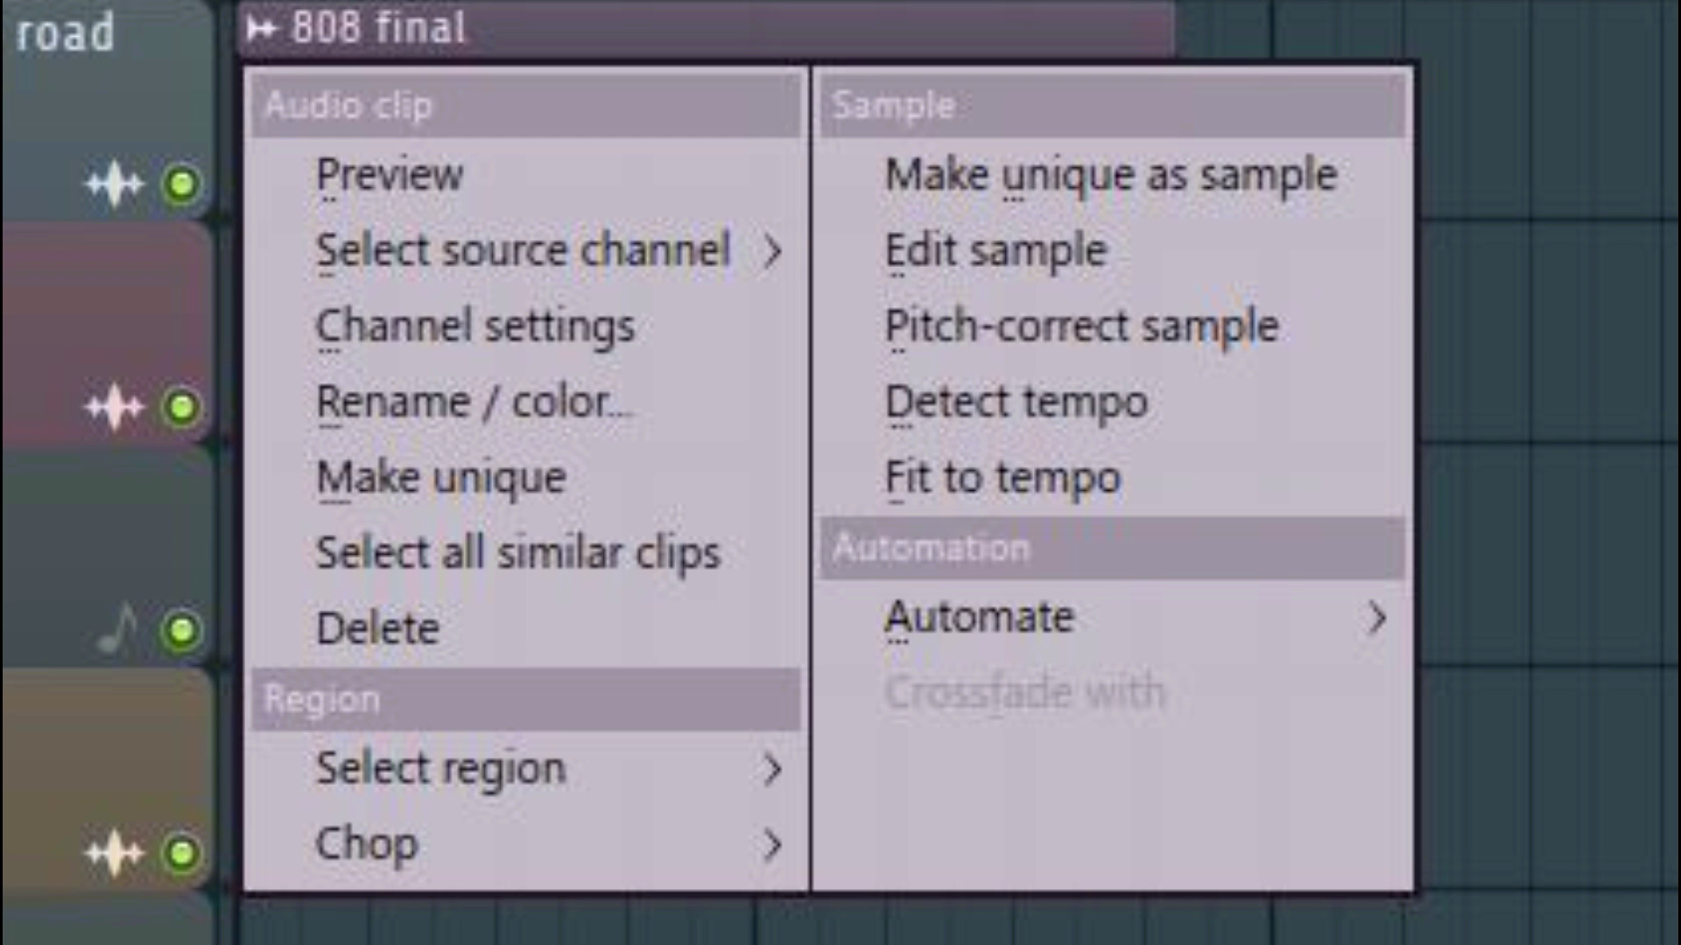
left_click(1081, 326)
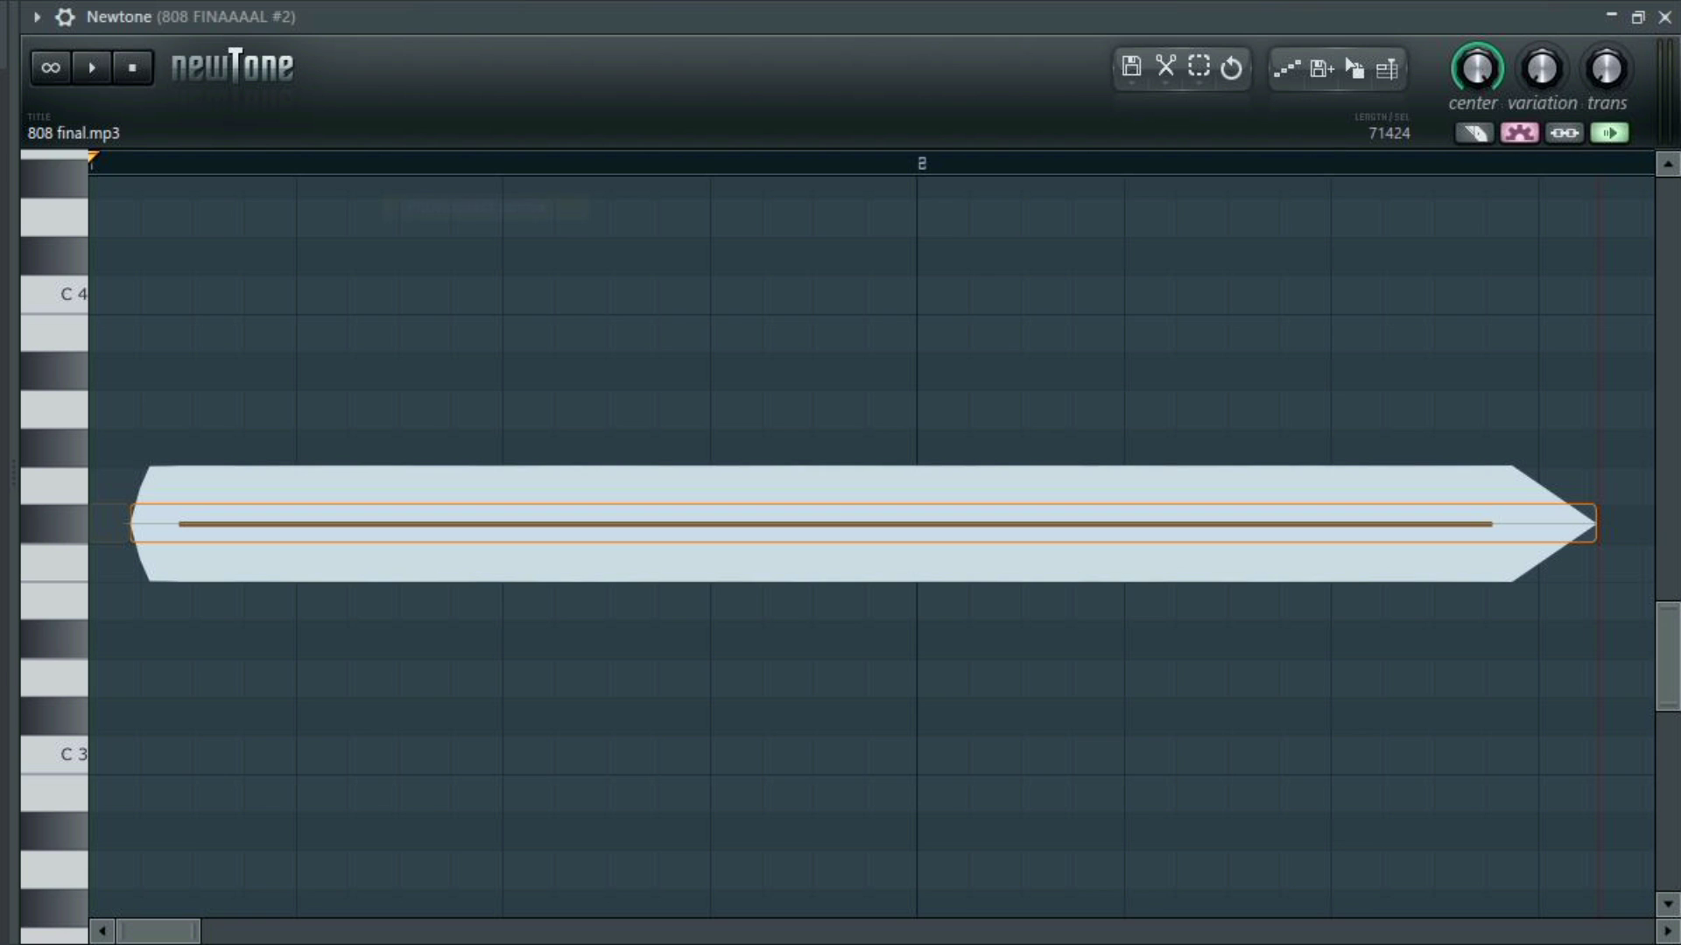
left_click_drag(863, 524, 863, 443)
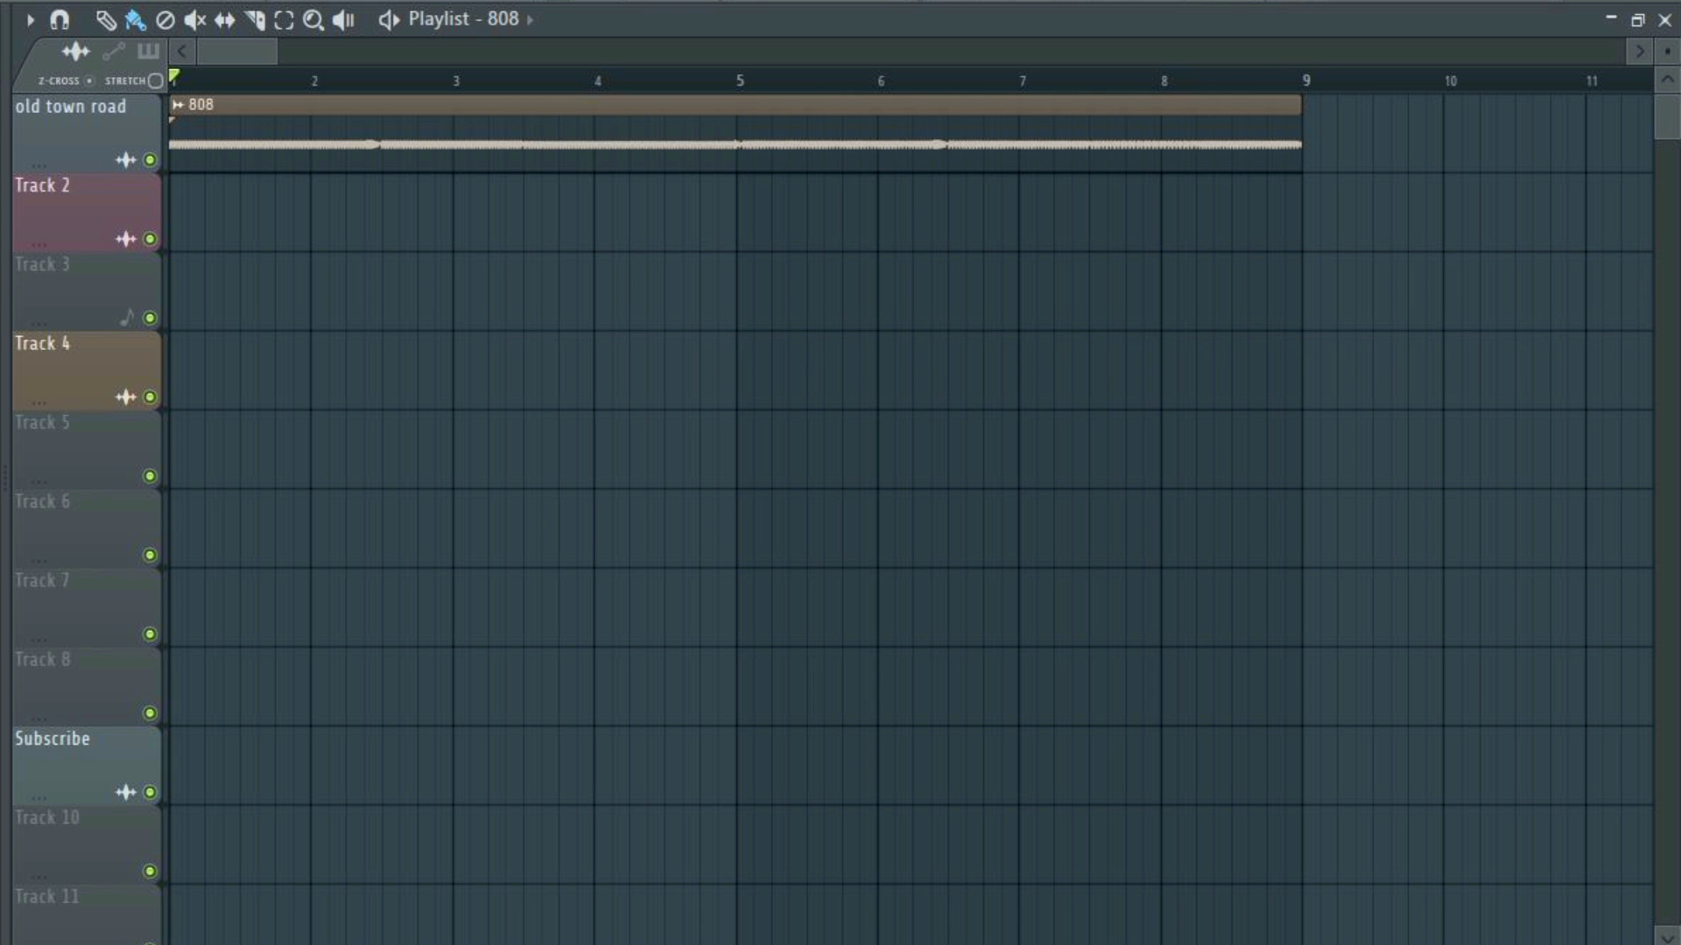
key("space")
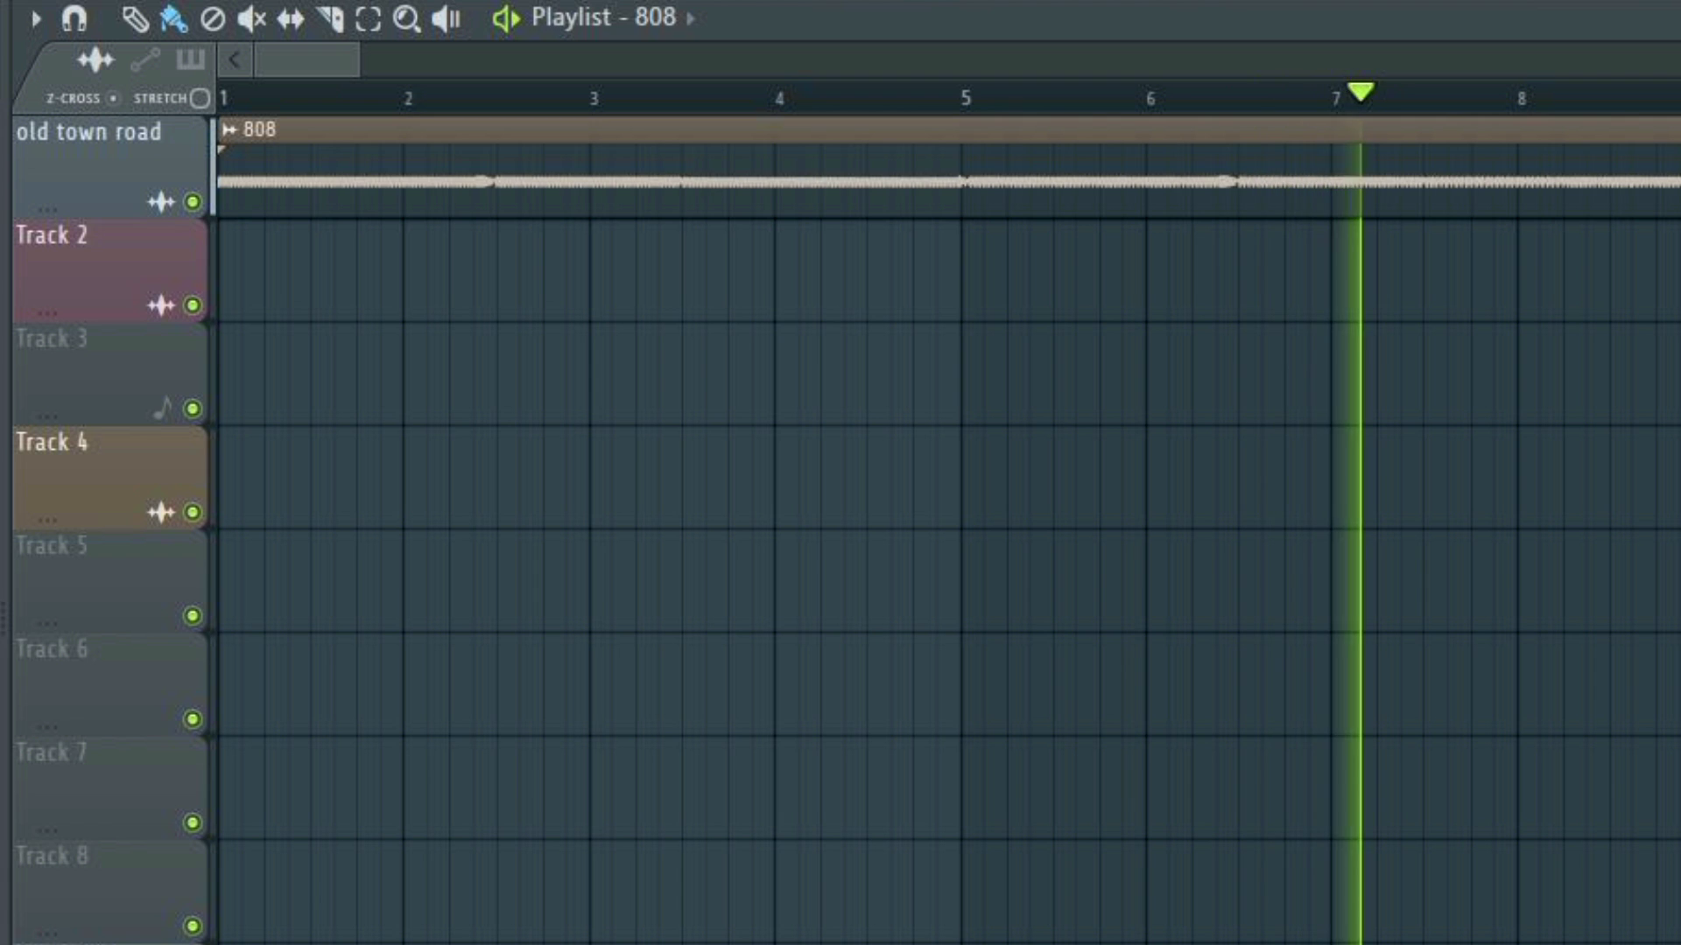
key("space")
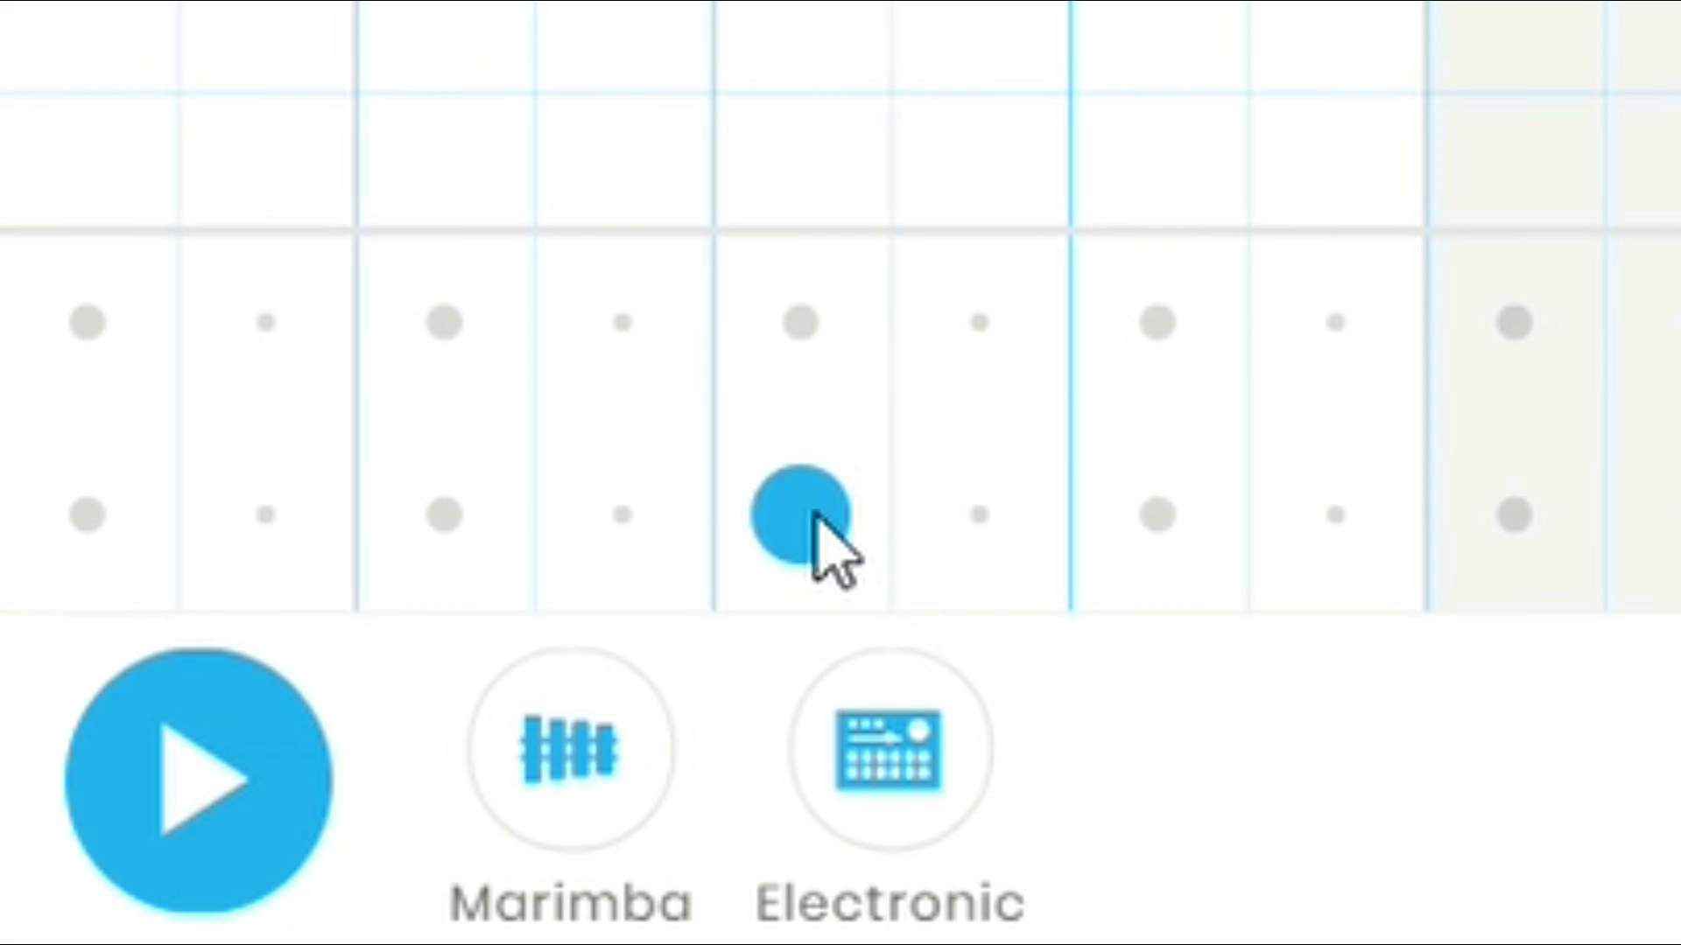
Step: Switch to Chrome Music Lab, add an Electronic drum hit in Song Maker, and open the experiment with the drumming monkey
left_click(816, 372)
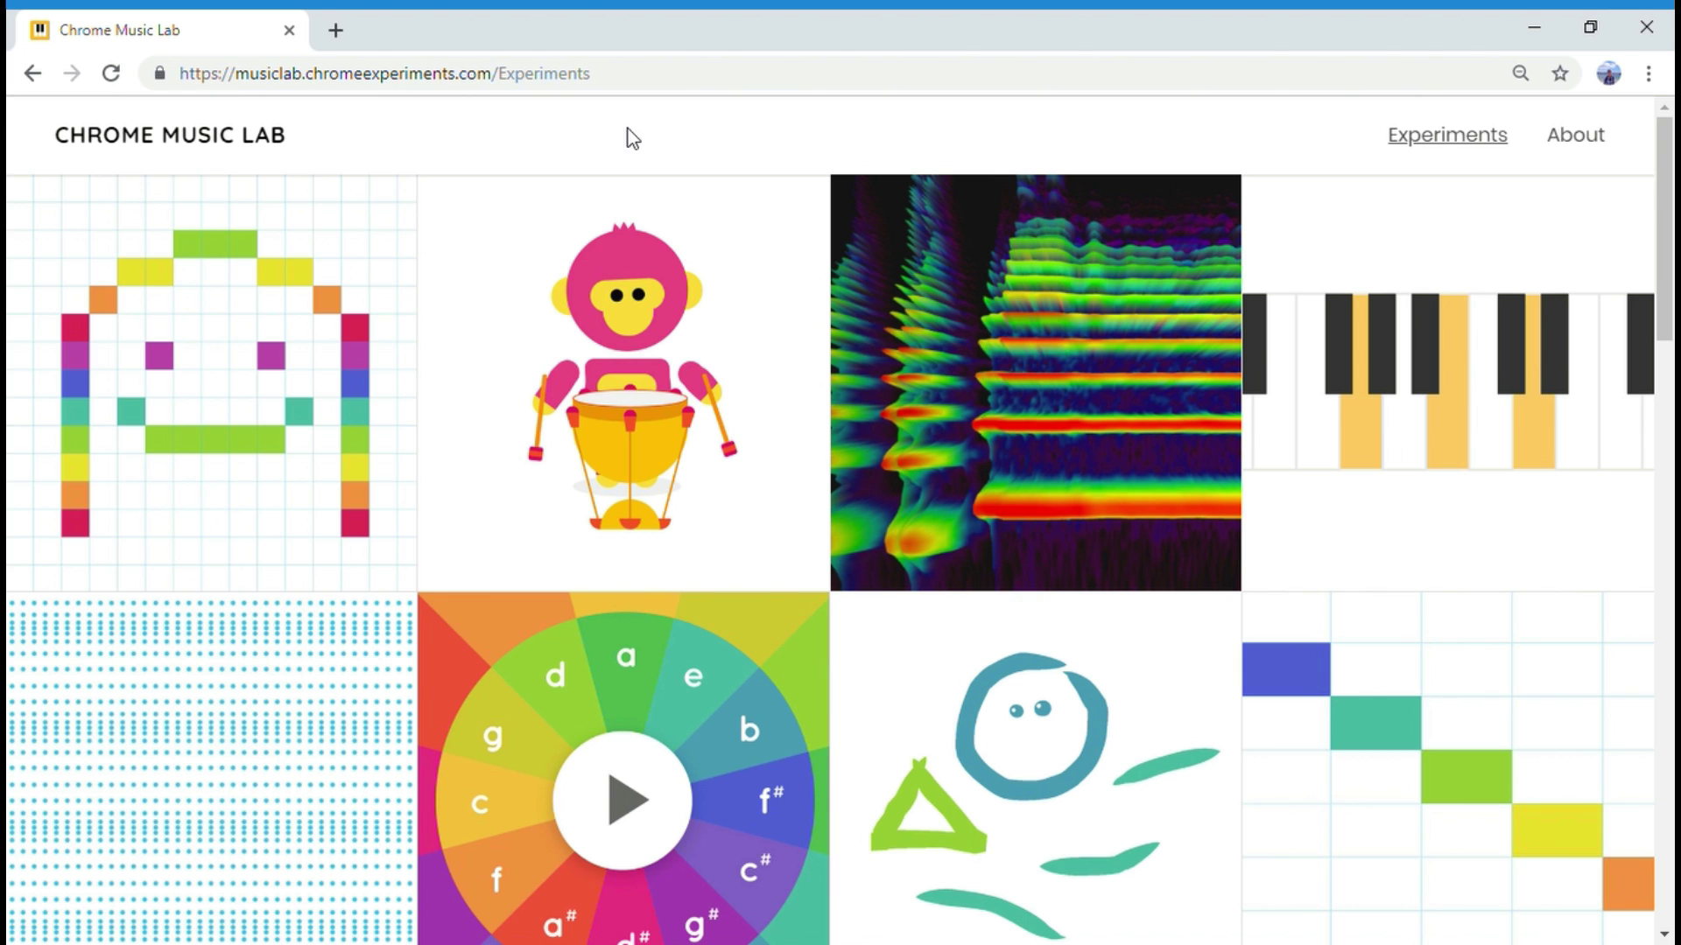
left_click(644, 421)
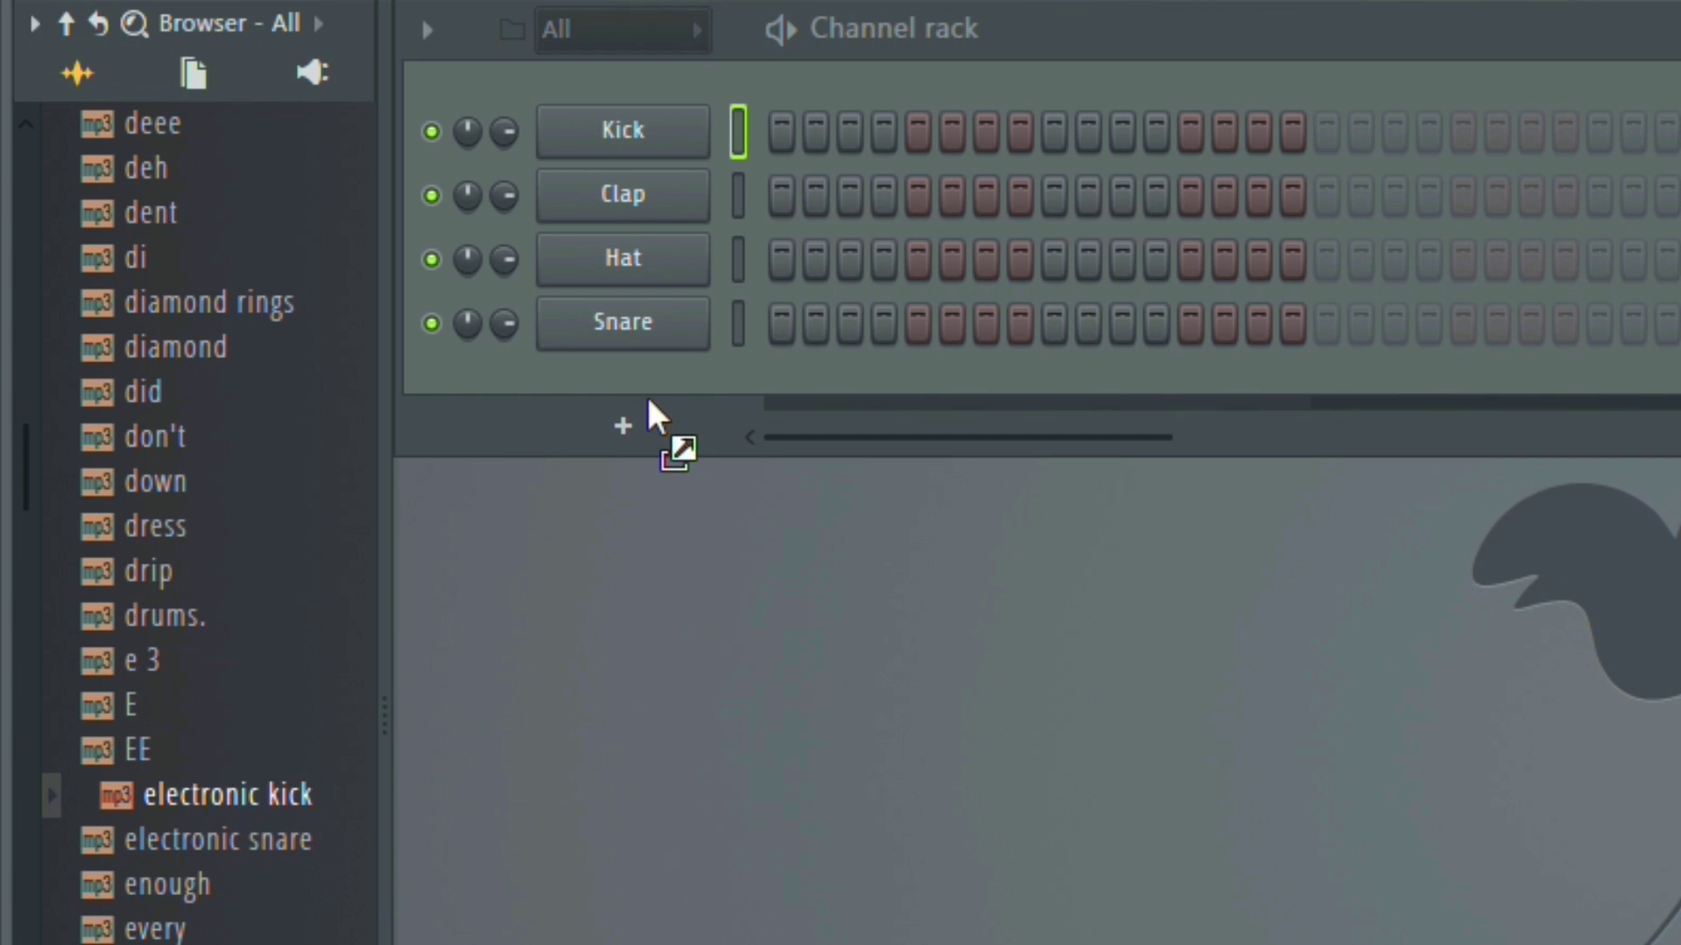
Step: In FL Studio, replace the Kick, Clap, Hat and Snare channels with electronic kick, electronic snare twice, and hi hat samples
left_click_drag(646, 394, 656, 123)
left_click_drag(280, 845, 649, 214)
left_click_drag(262, 842, 656, 258)
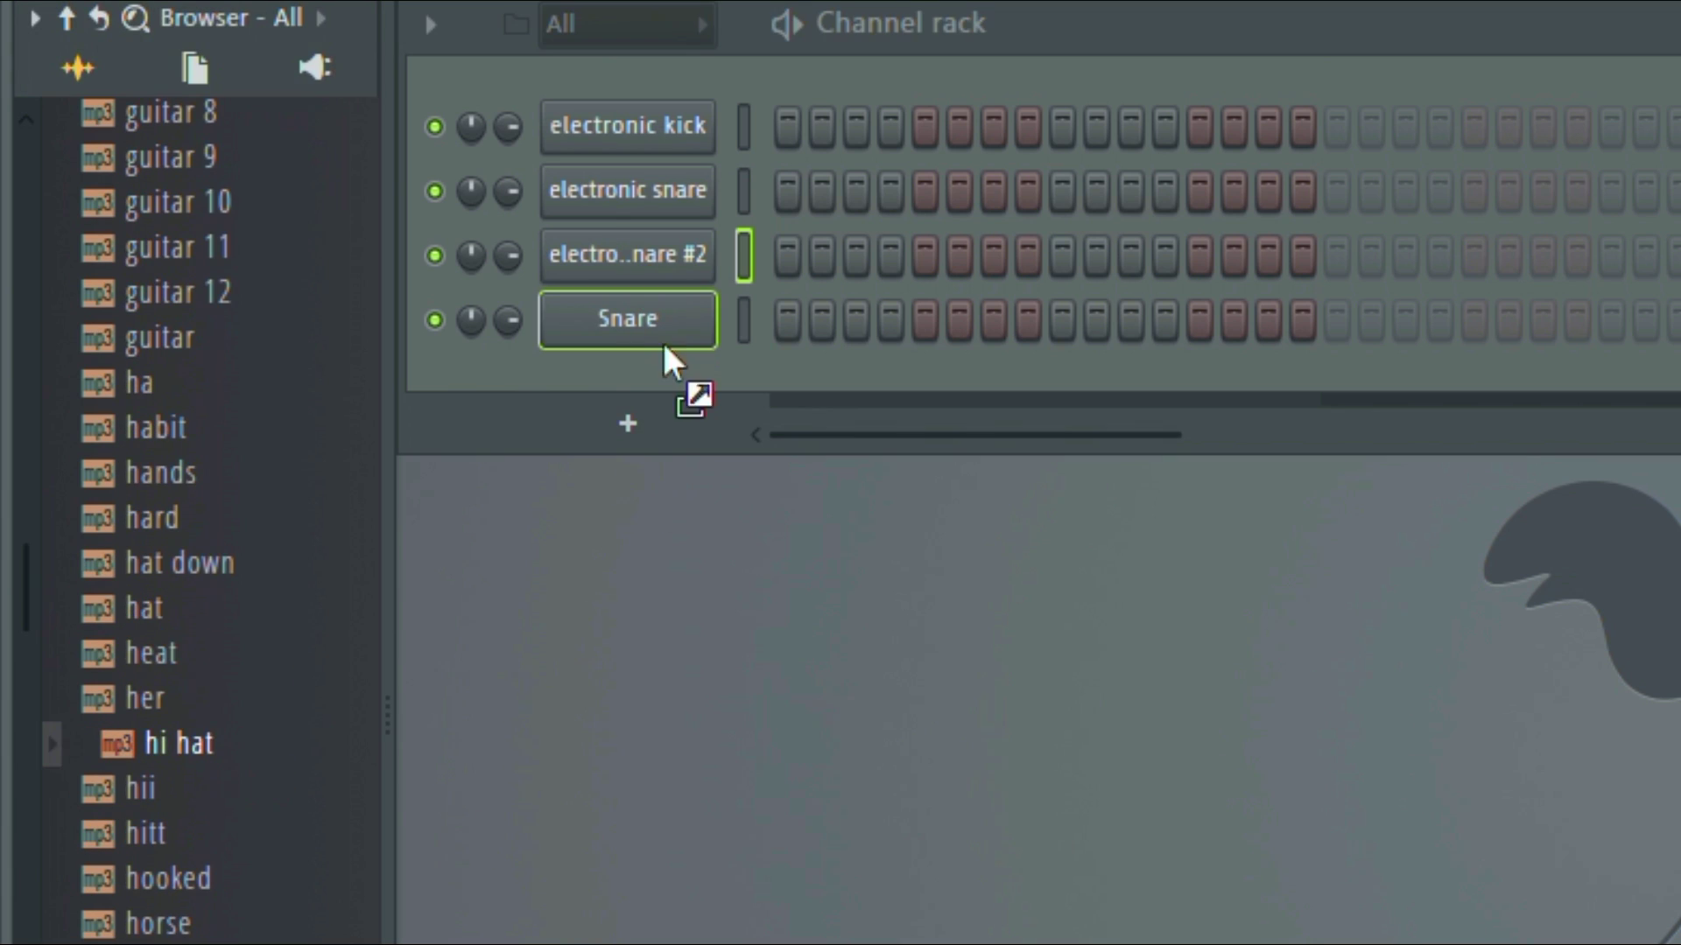
left_click_drag(675, 364, 648, 350)
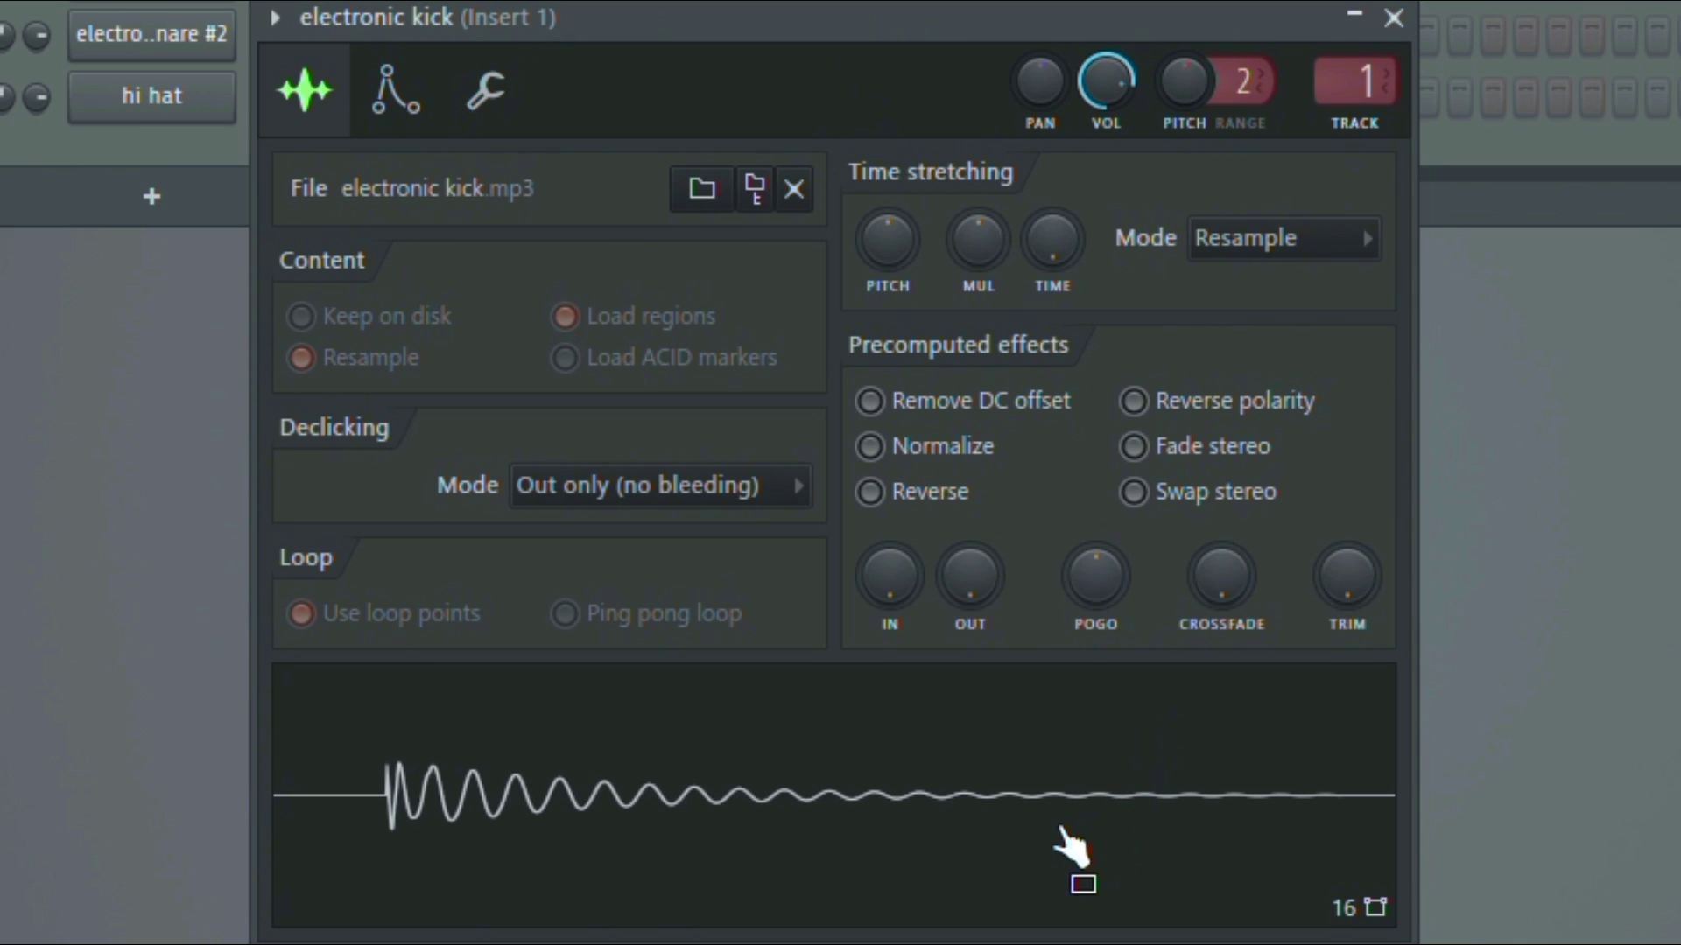
Step: Trim the electronic kick sample and turn on Normalize for it
left_click_drag(1345, 578, 1346, 547)
left_click(972, 448)
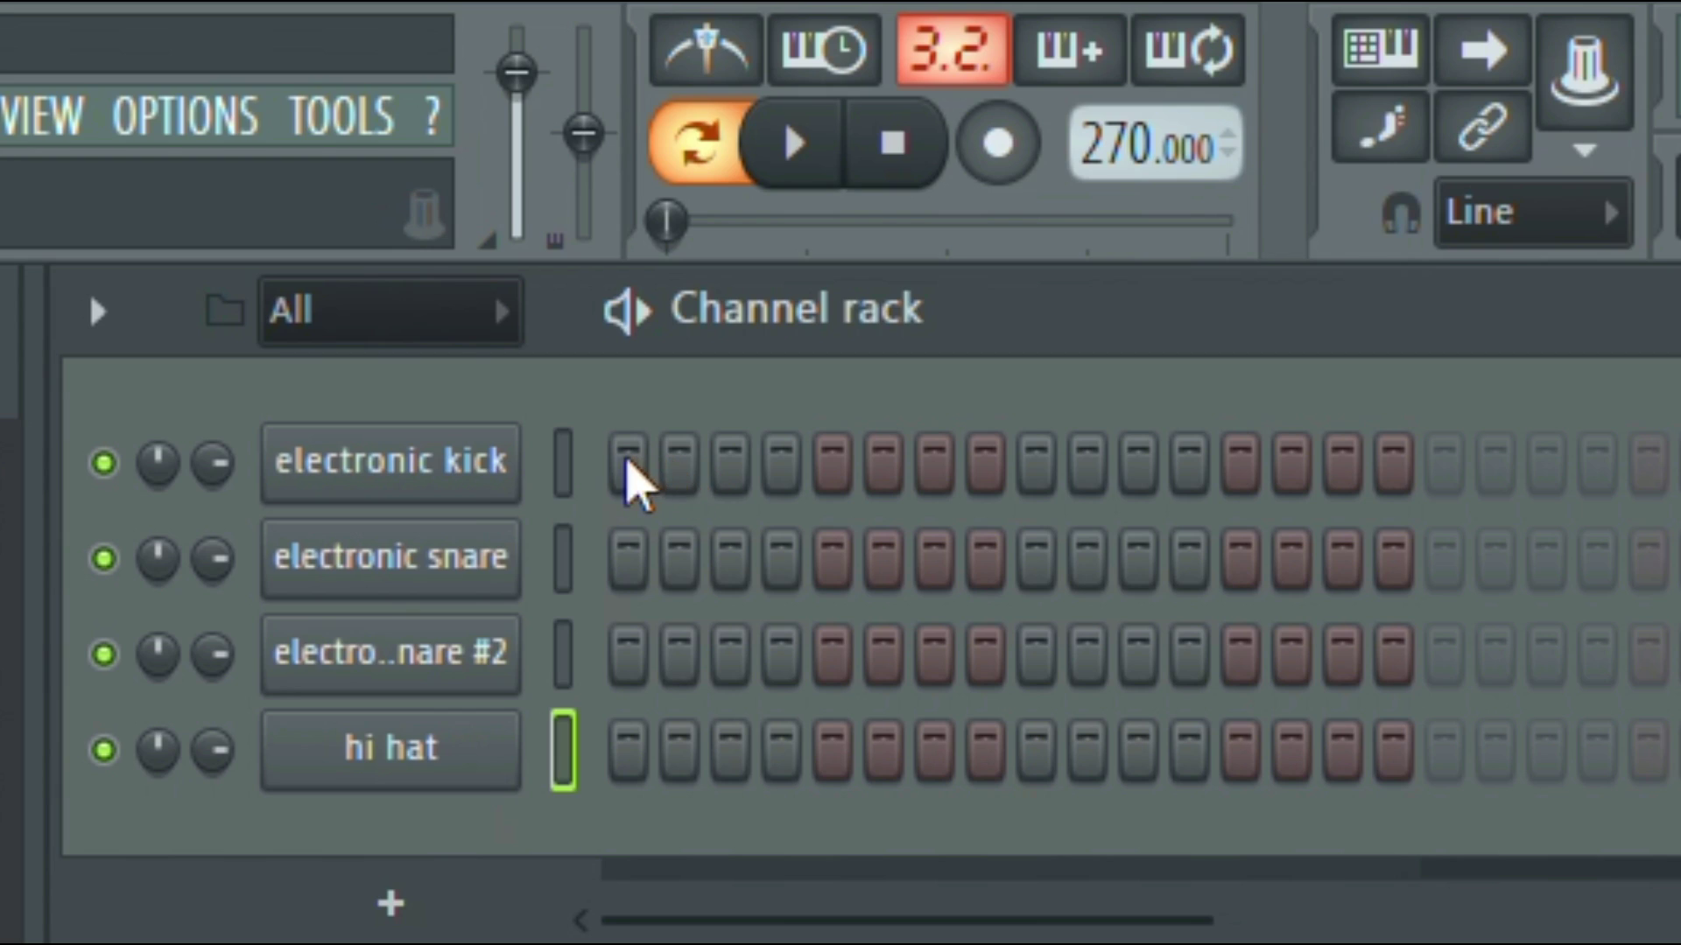
Step: Sequence the electronic kick on steps 1, 25, 37, 41 and 53 and both snares on steps 17 and 49, then audition the pattern
left_click(452, 185)
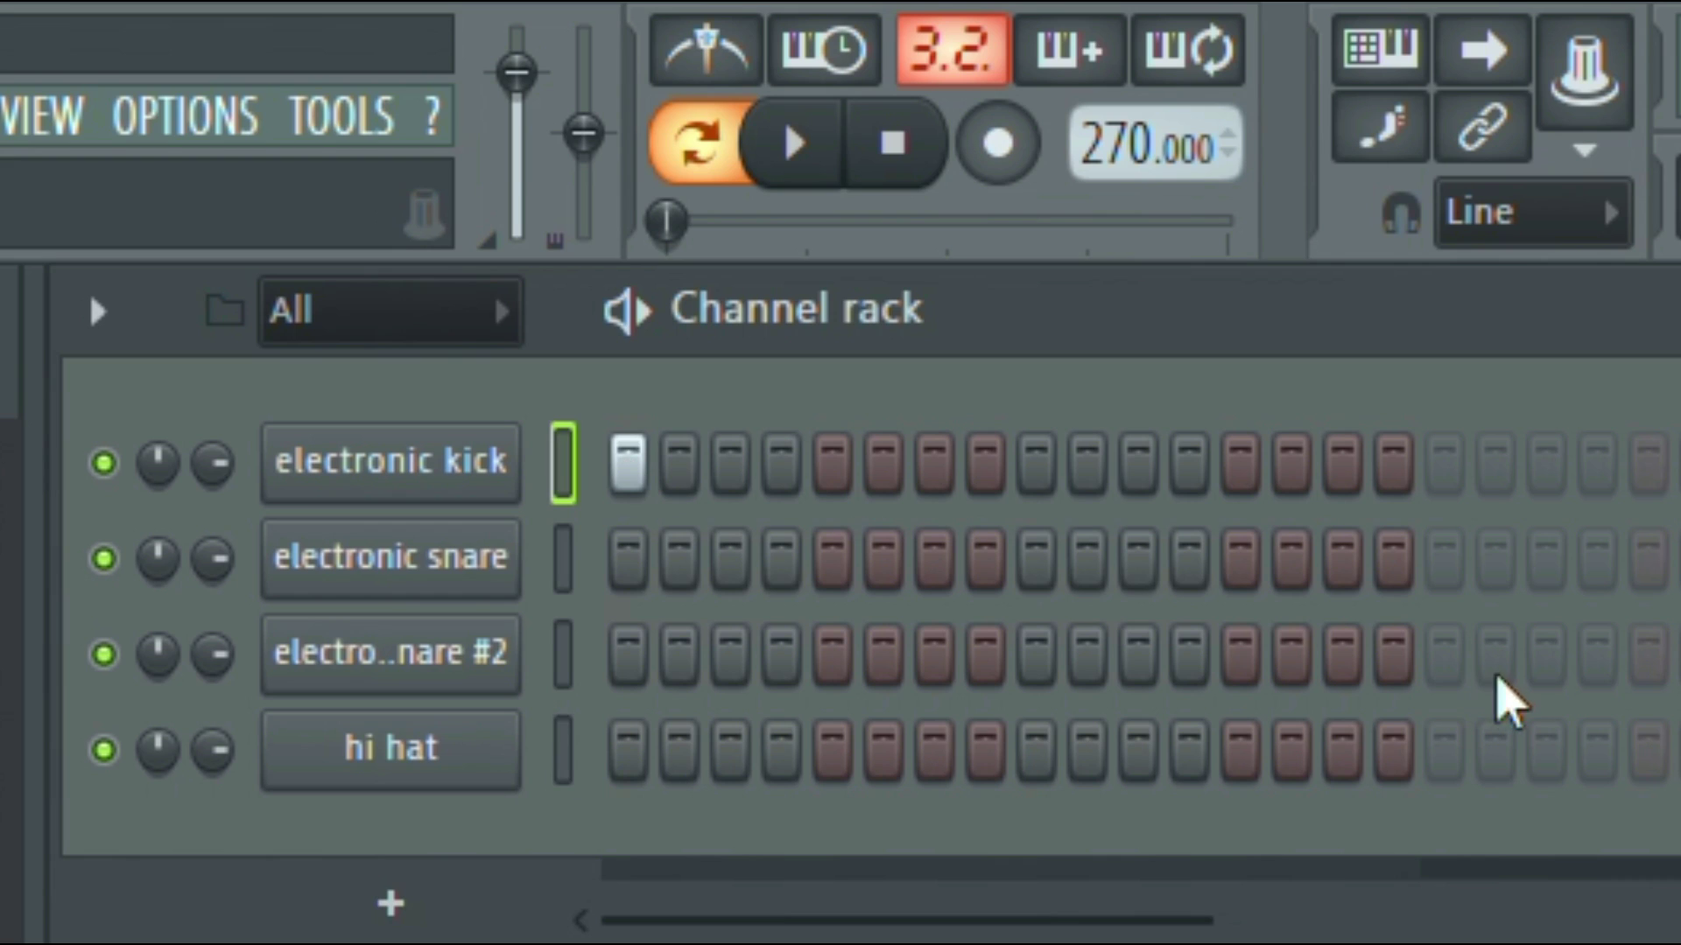
left_click(1444, 560)
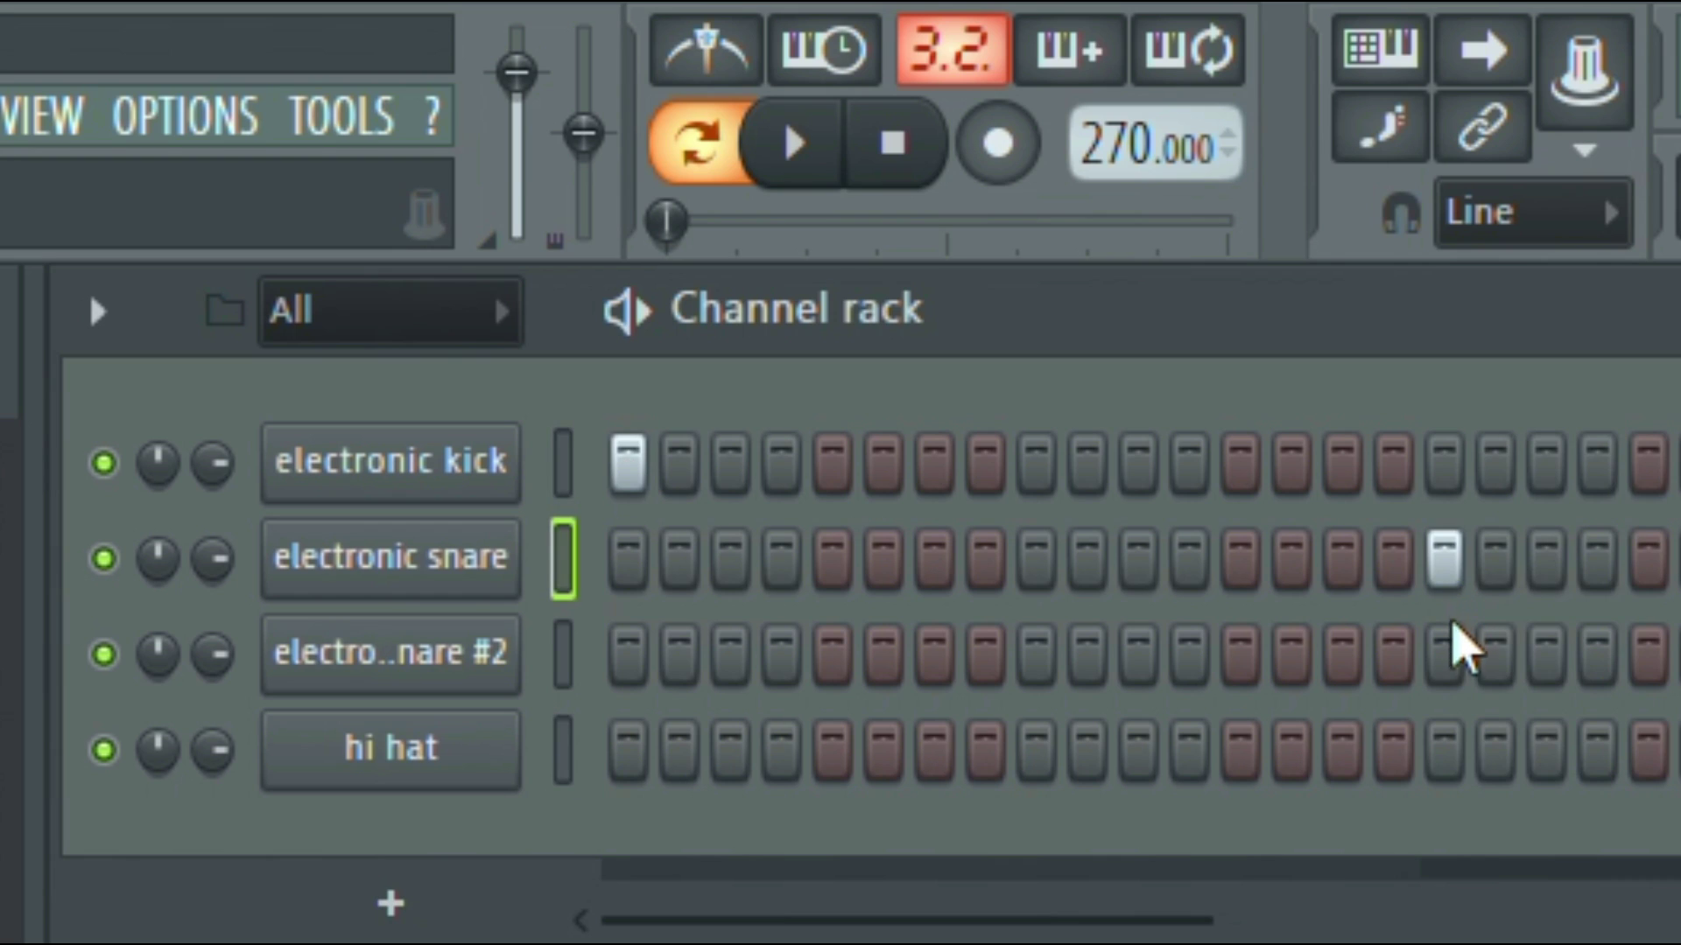
left_click(1444, 652)
left_click(1464, 217)
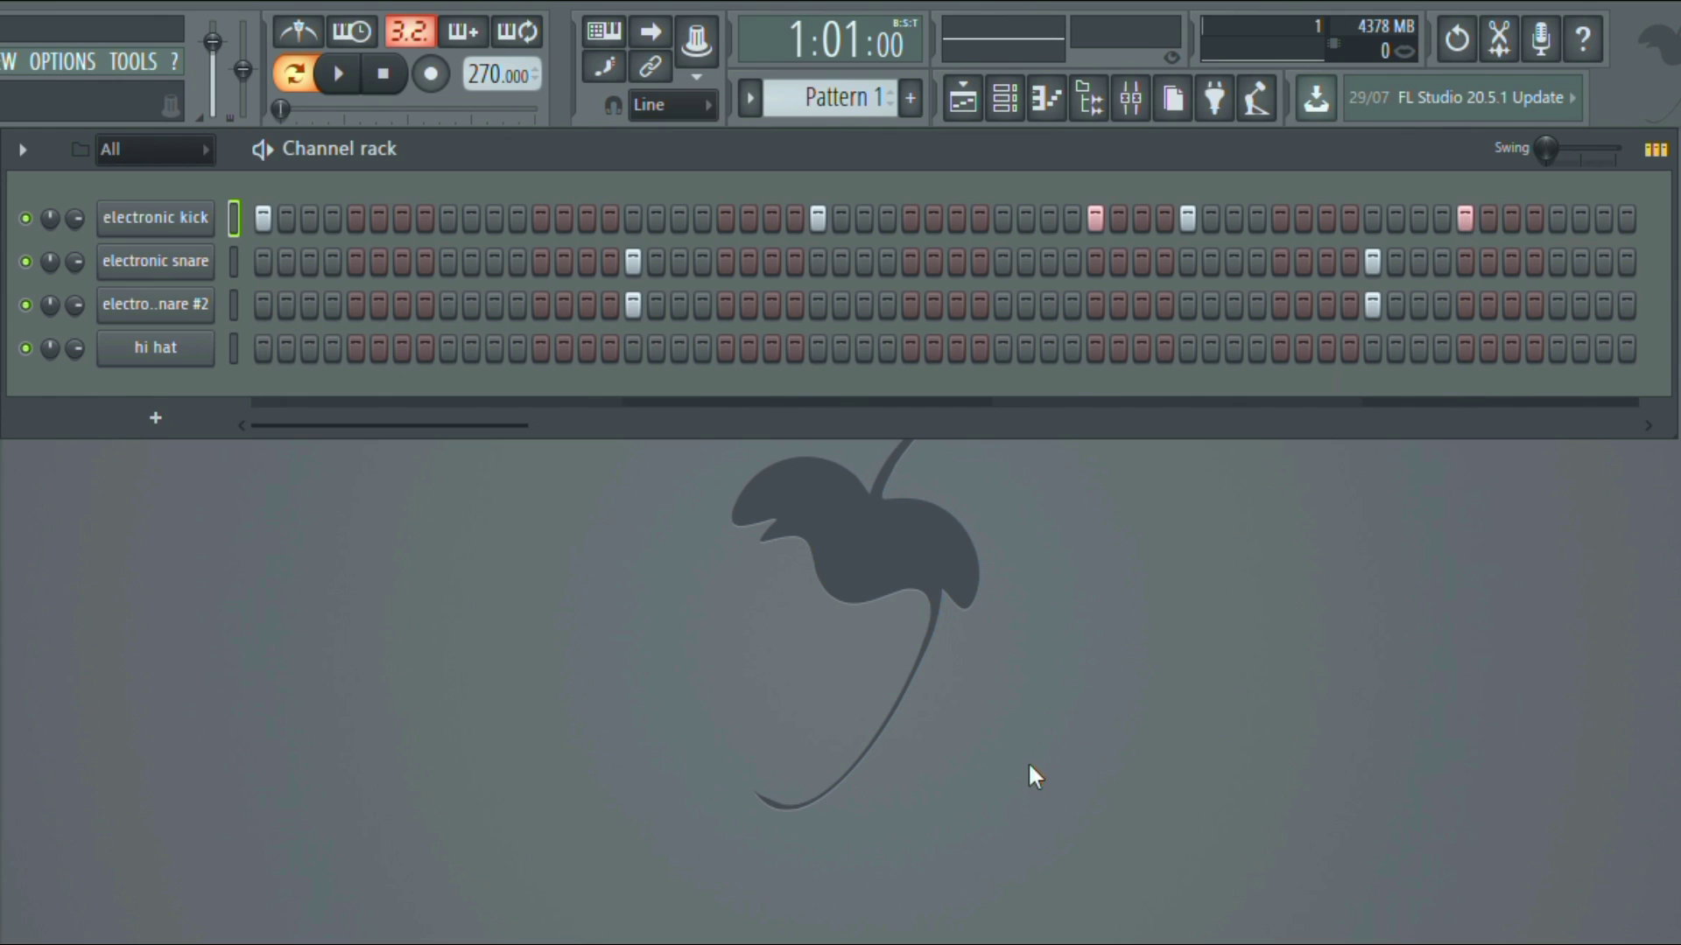
left_click(356, 77)
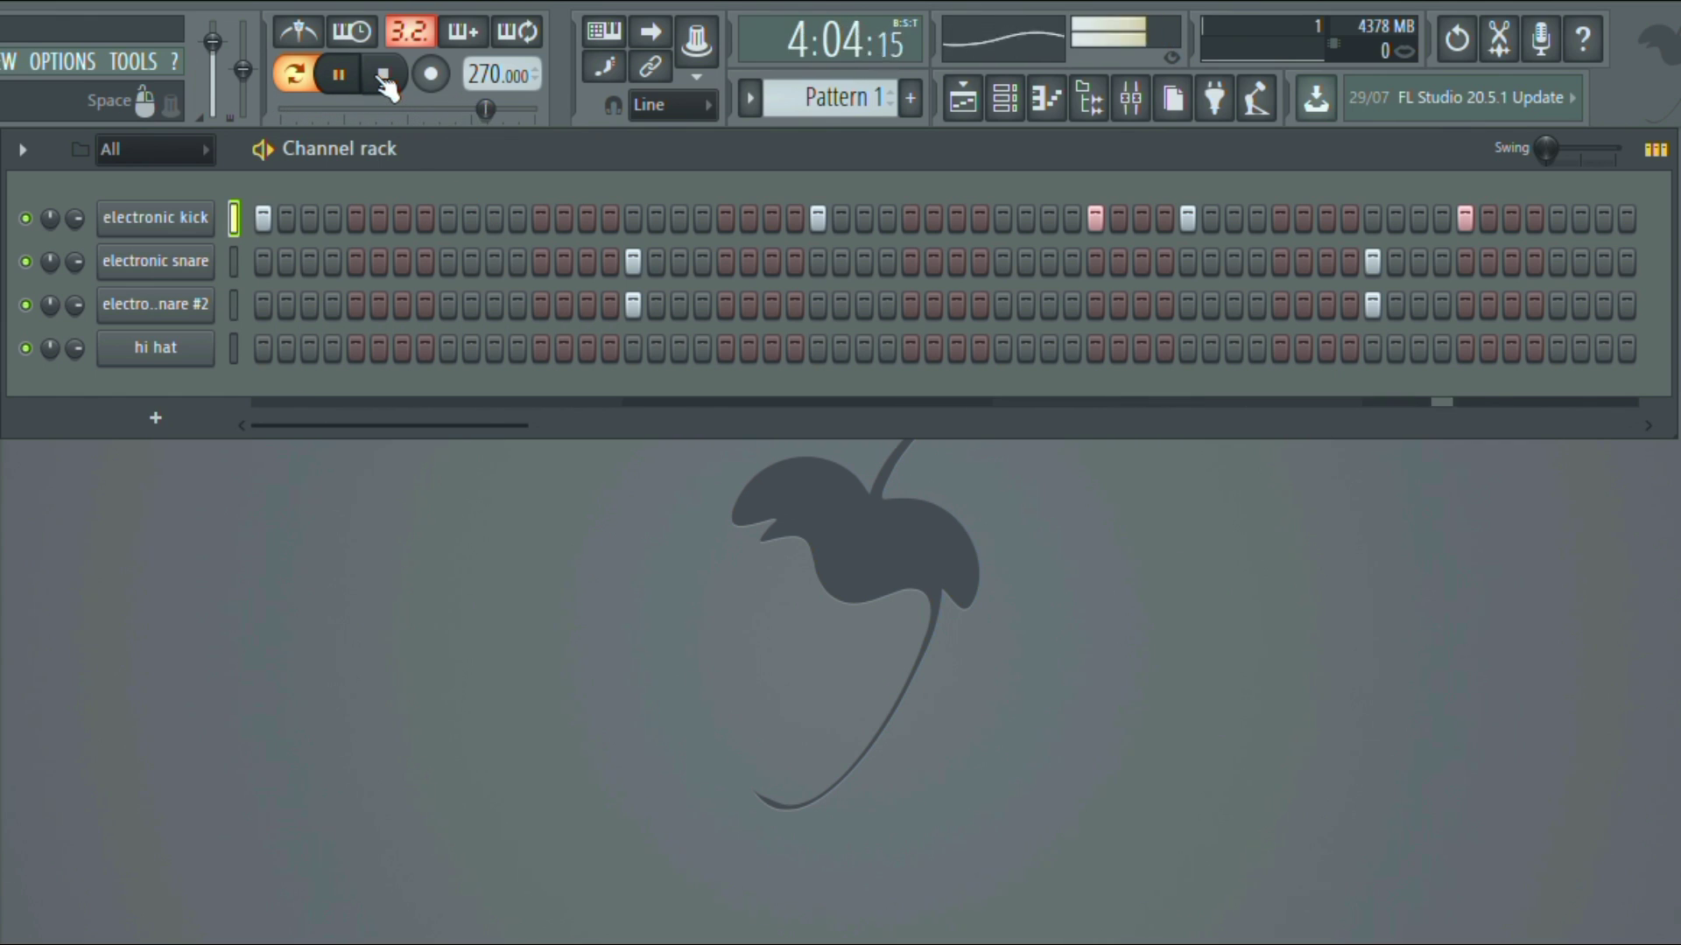
left_click(383, 76)
Step: Place a hi hat hit on every fourth step from step 1 to step 57 and audition the pattern
left_click(262, 348)
left_click(447, 349)
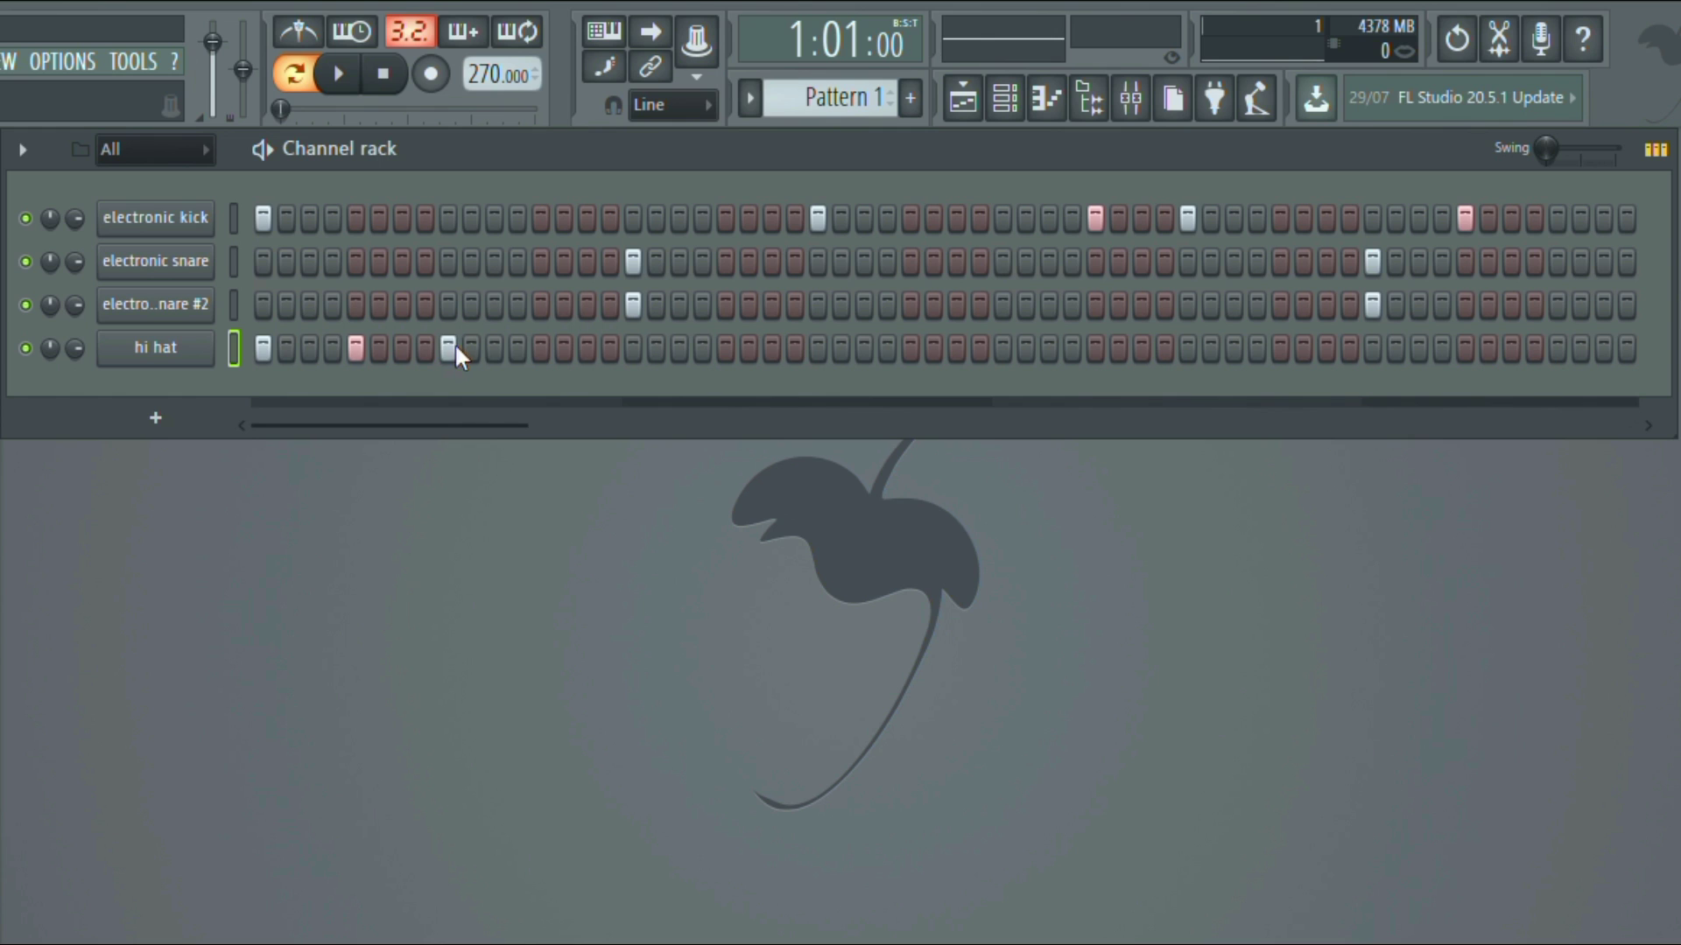
left_click(540, 349)
left_click(339, 74)
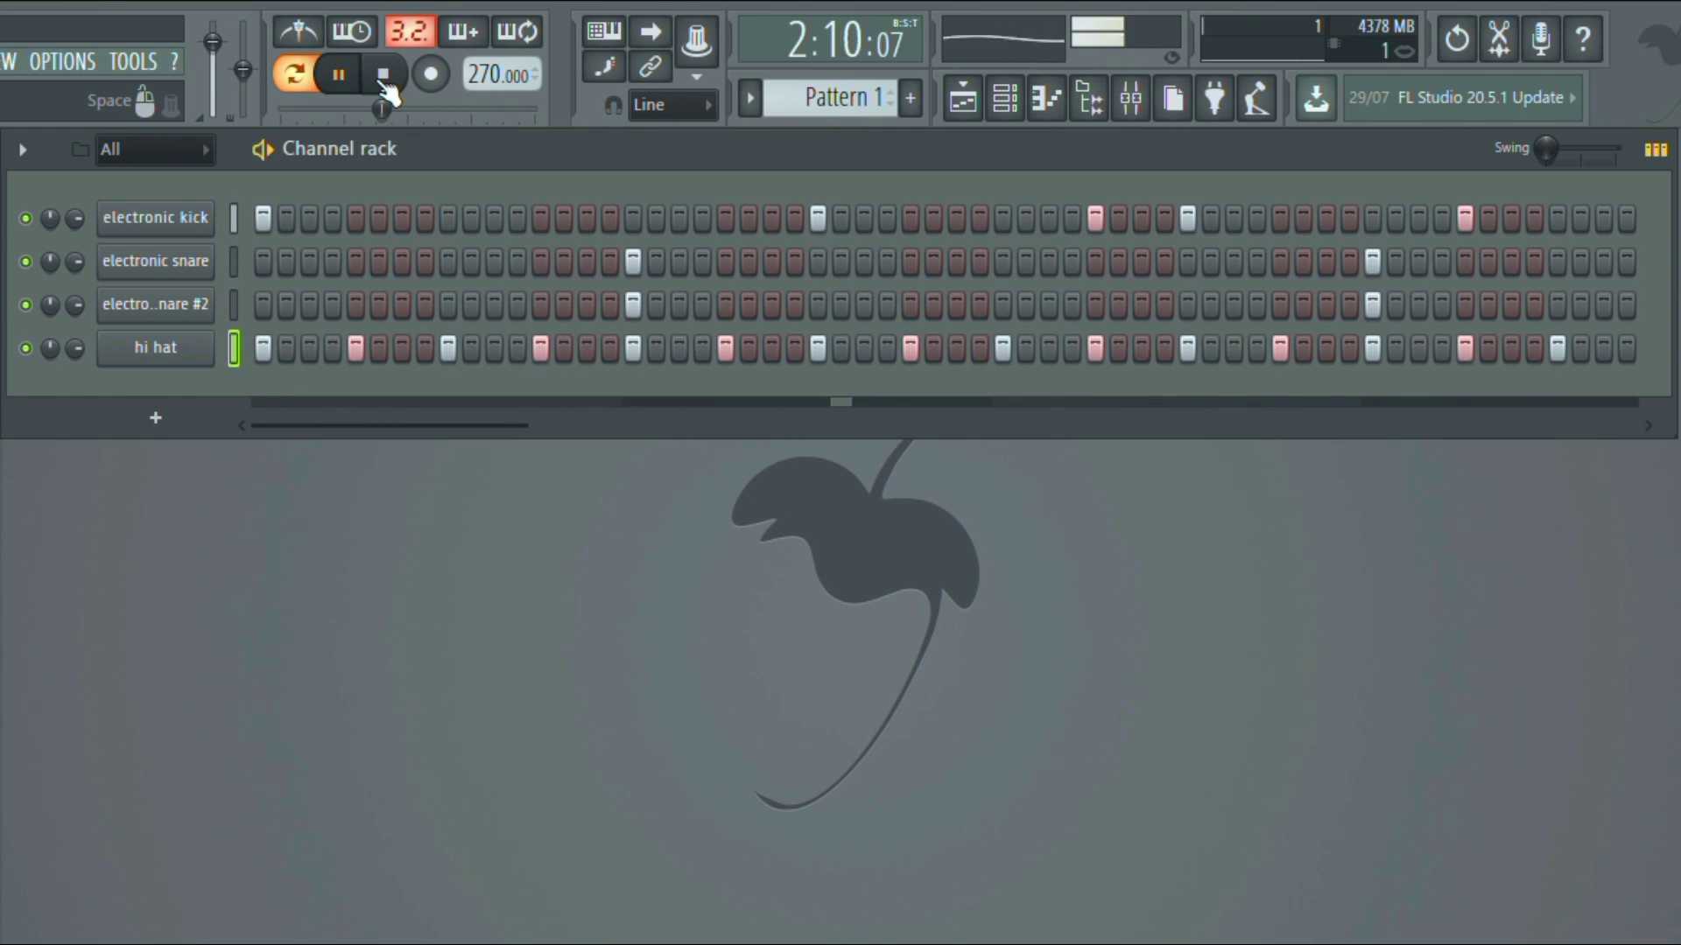
left_click(382, 74)
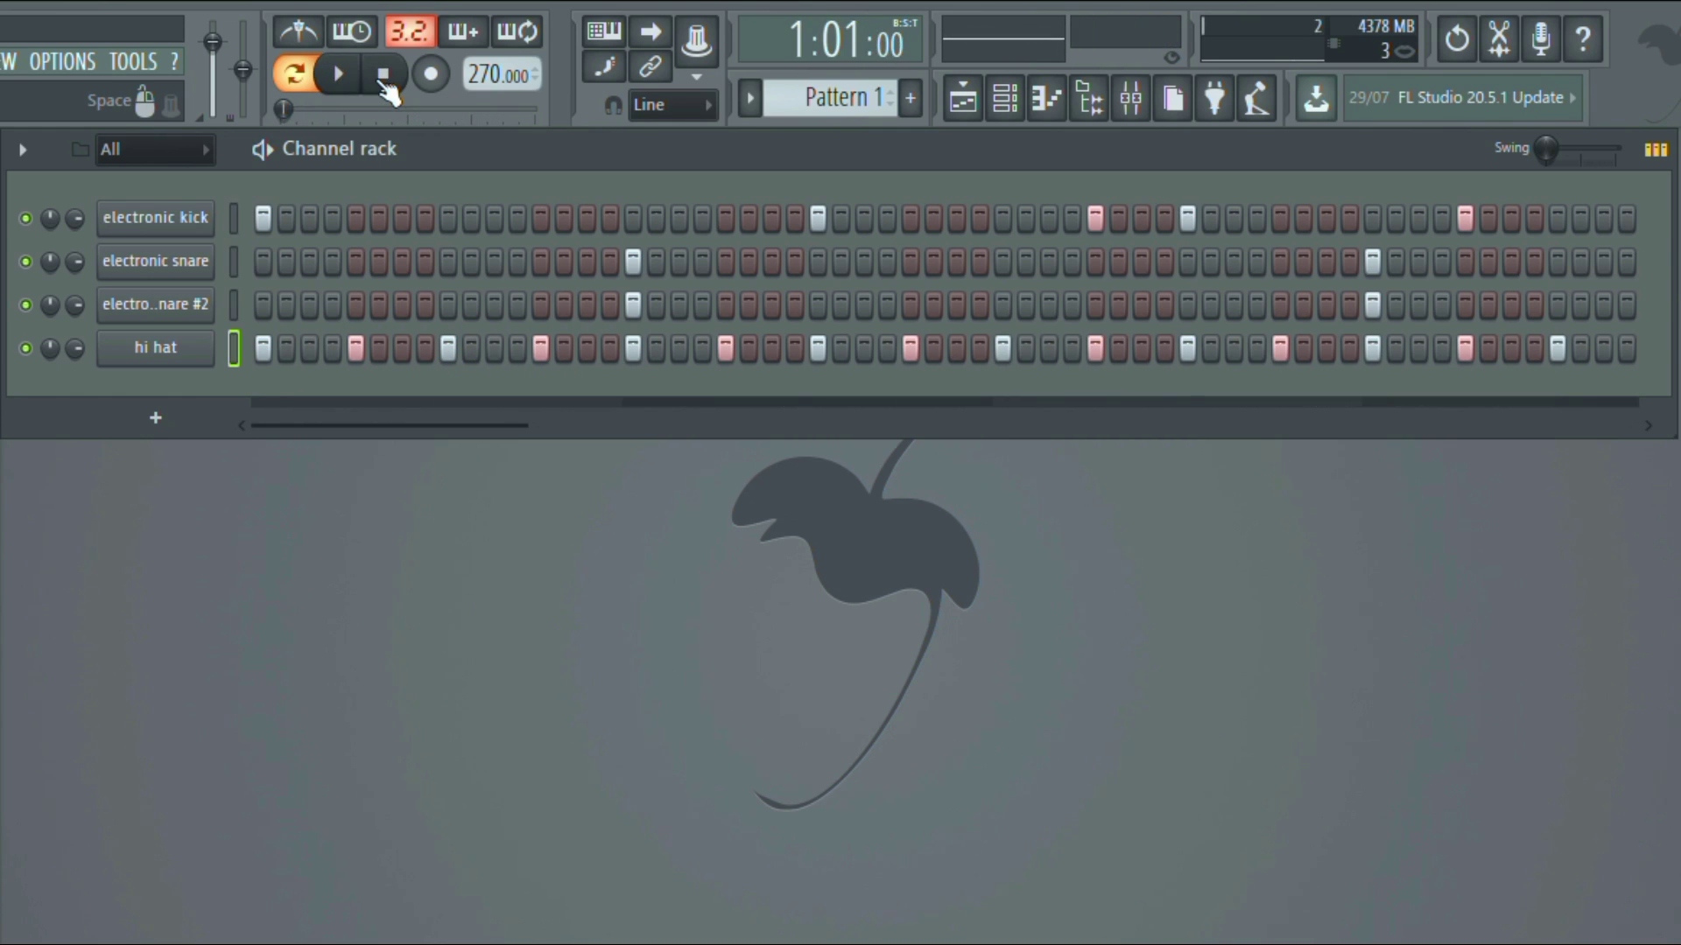
Step: Add a hi hat roll on steps 22, 23 and 24 and audition the pattern
left_click(748, 348)
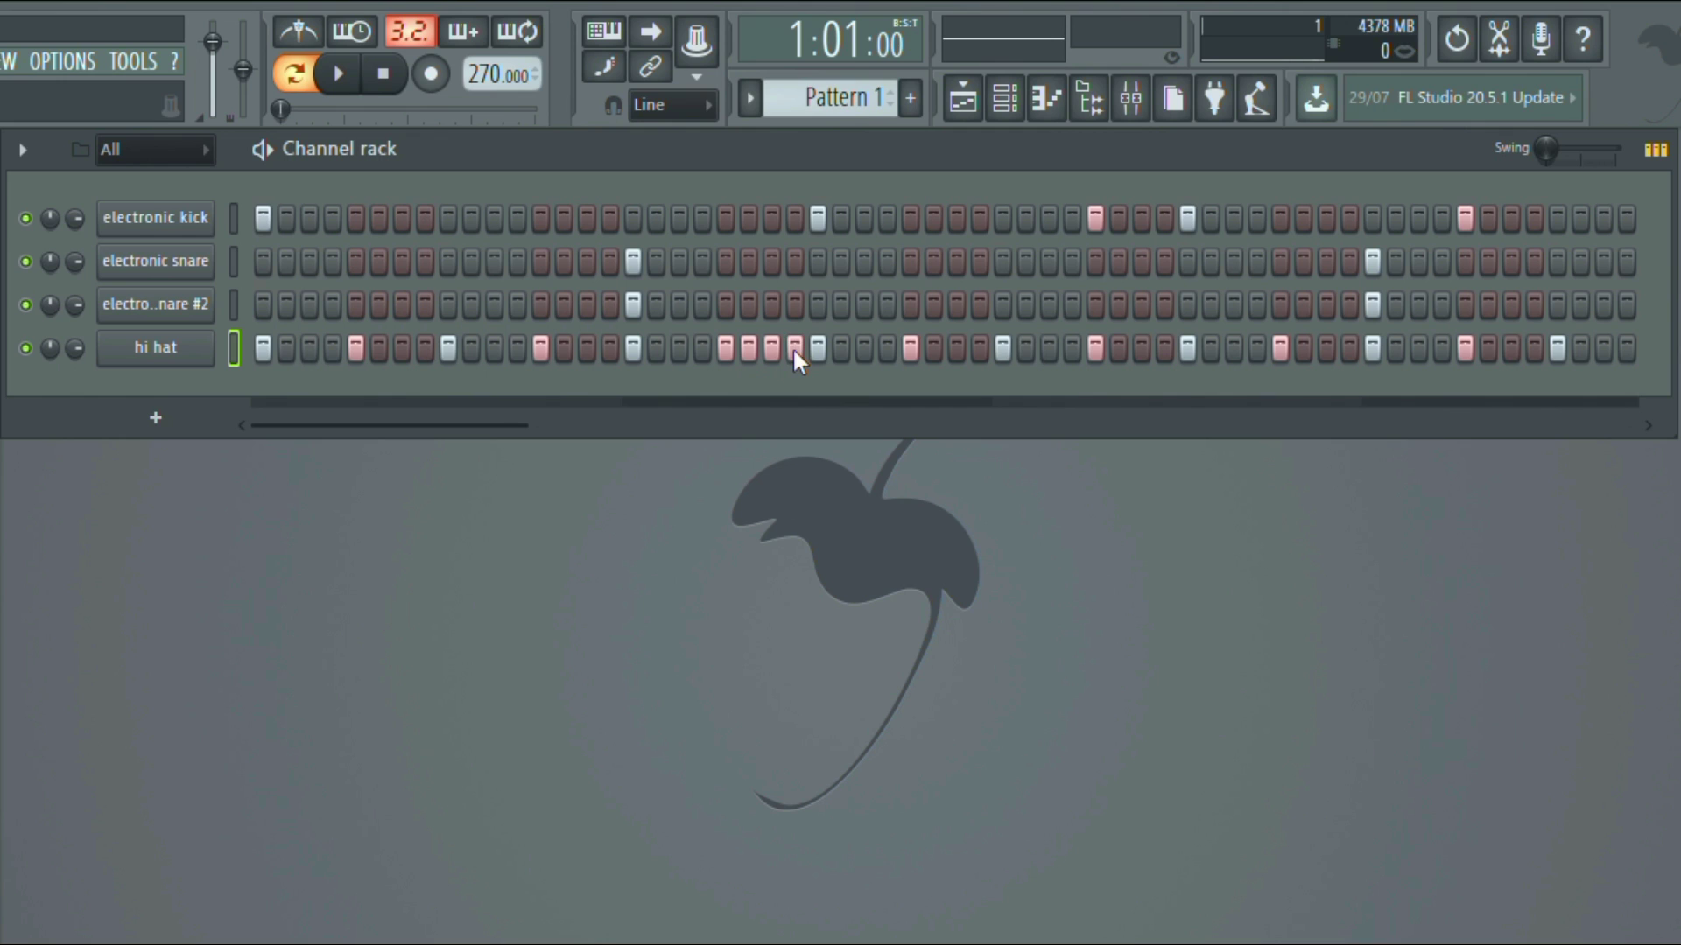
left_click(344, 75)
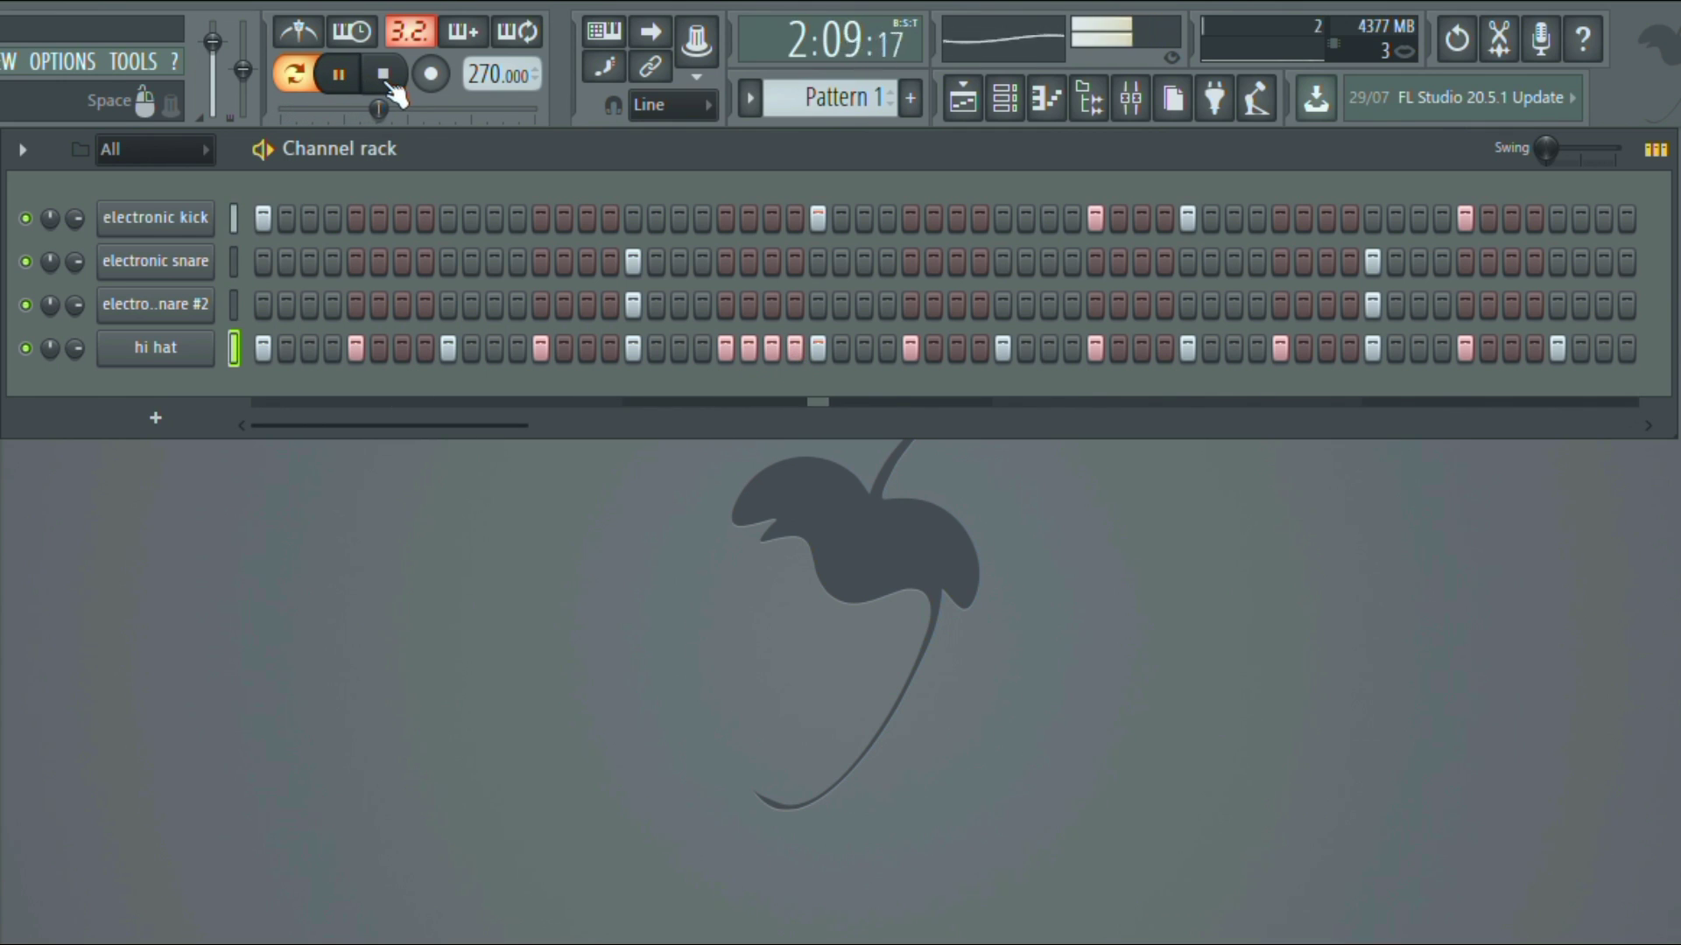
left_click(390, 86)
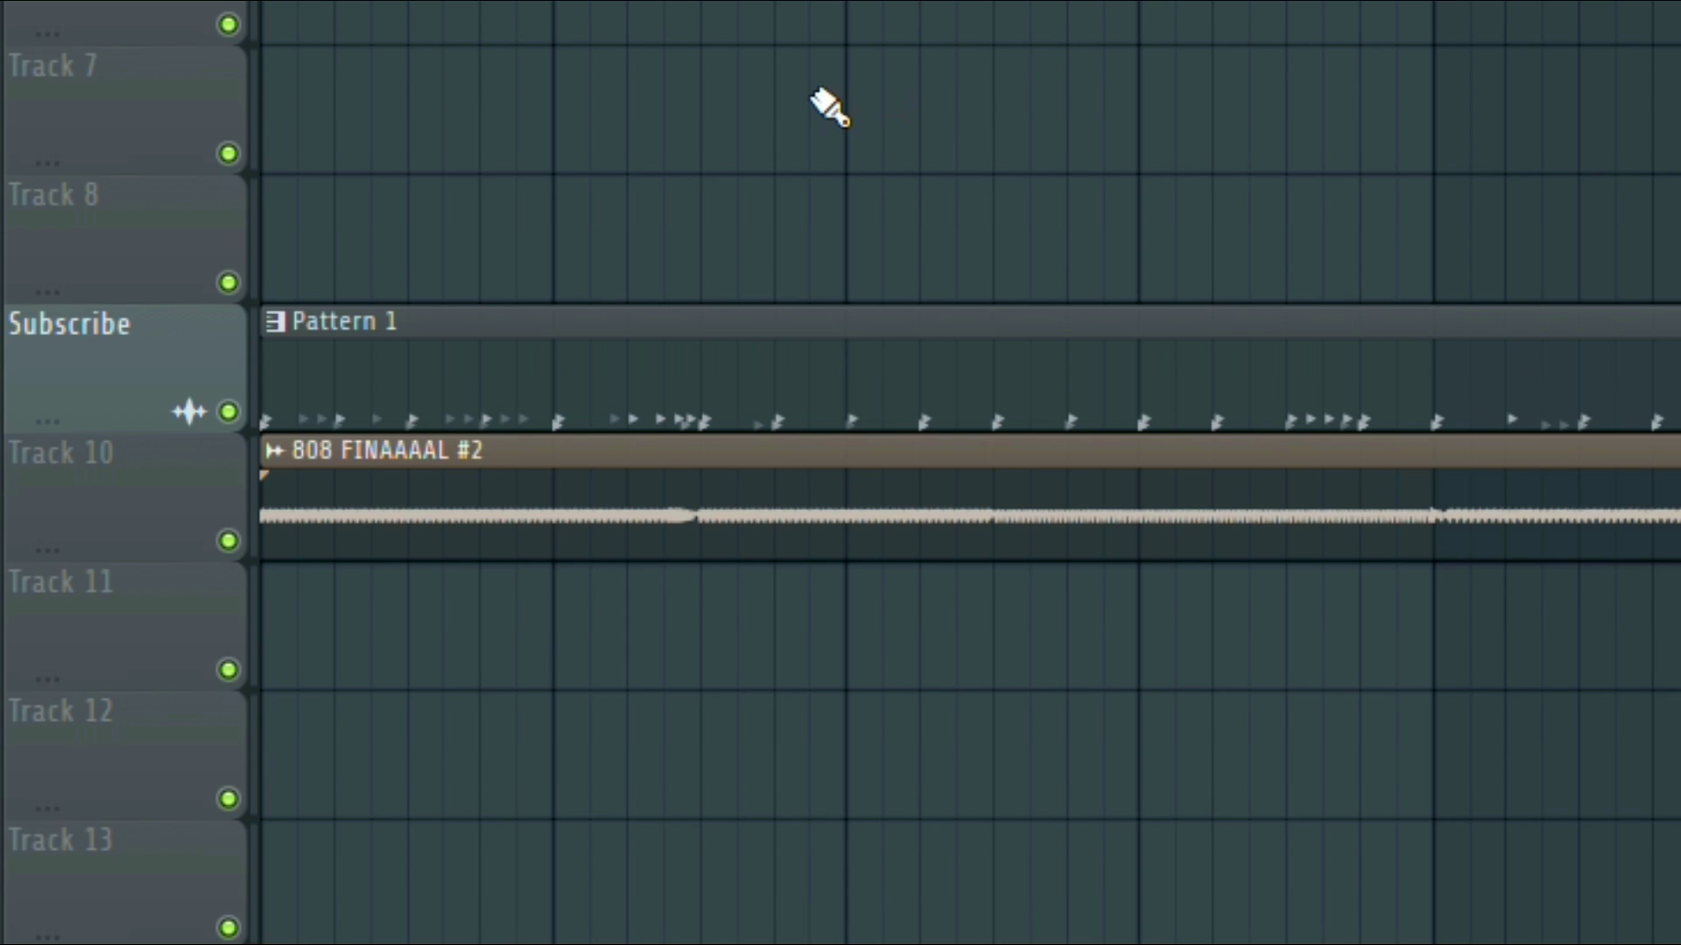
Step: Play Pattern 1 together with the 808 line in the playlist
key("space")
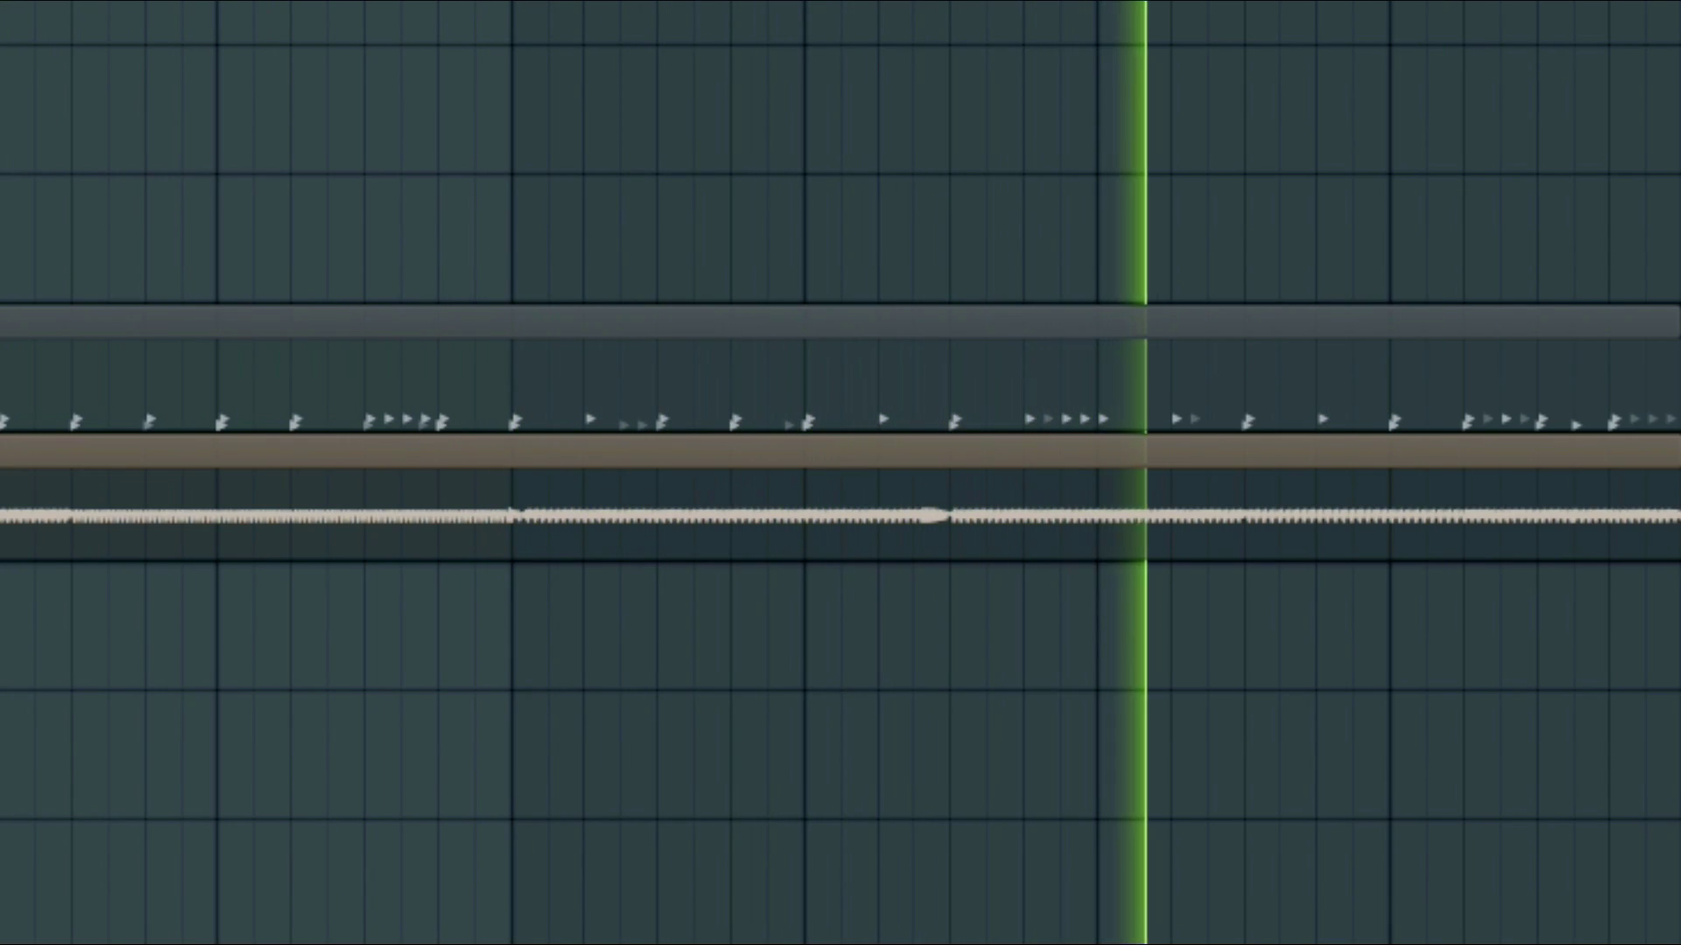
left_click(555, 63)
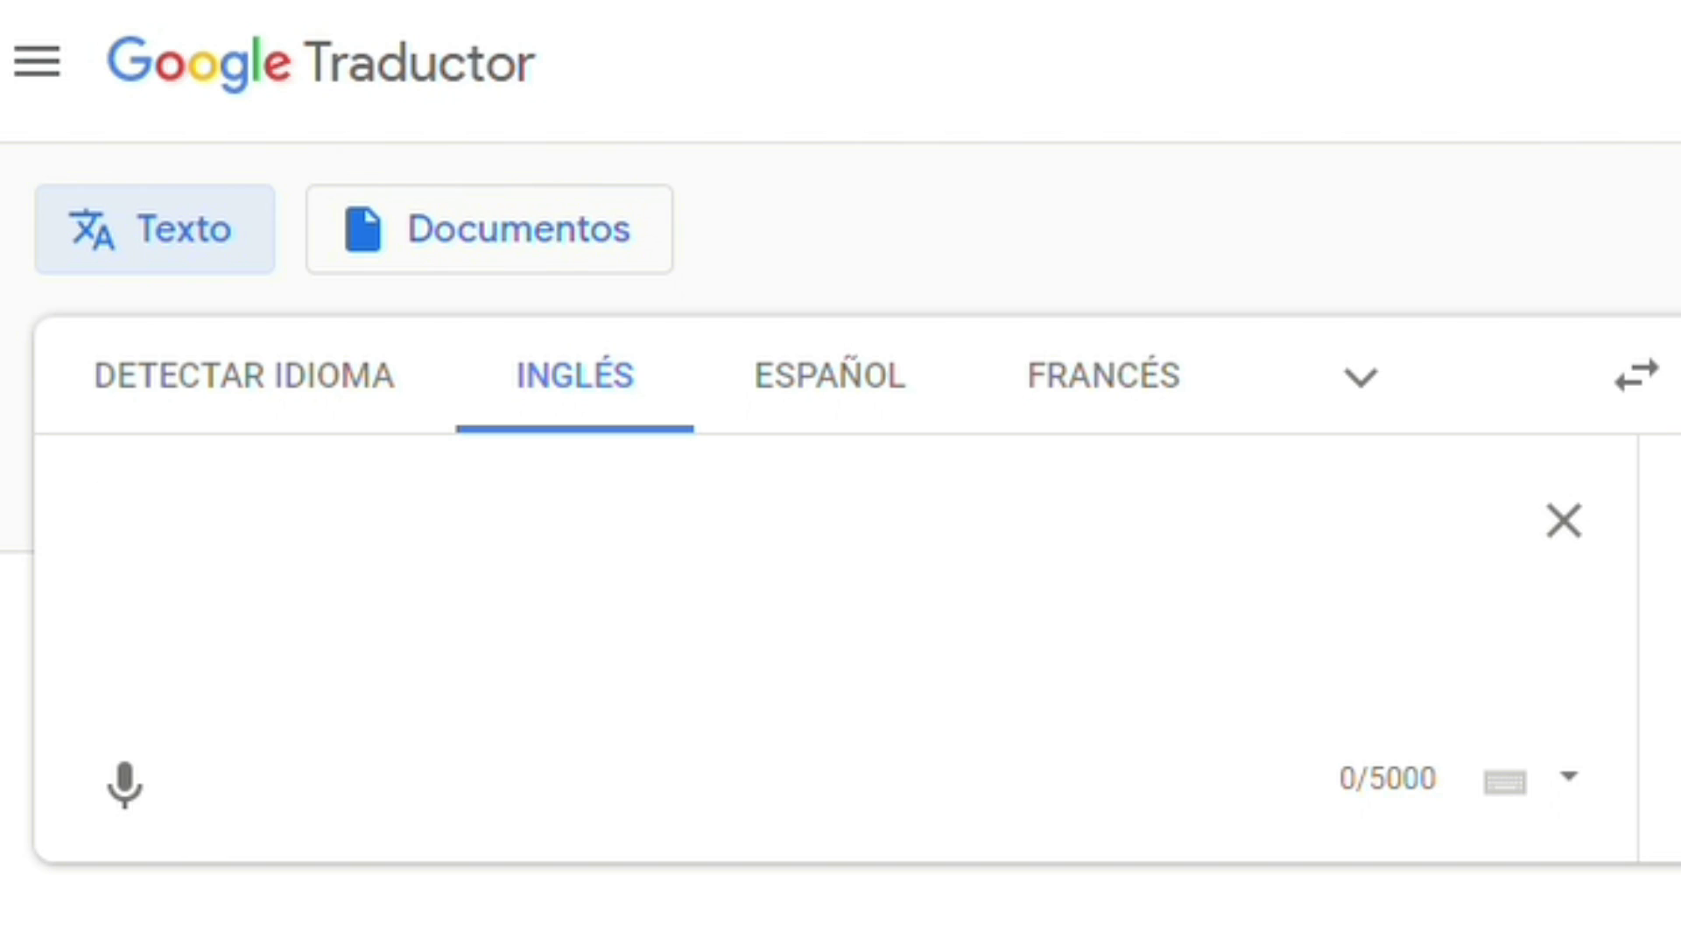
Step: Enter the English words yeah, I'm, gonna and ah one at a time in Google Translate and play their pronunciations, then clear the text
type("yeah")
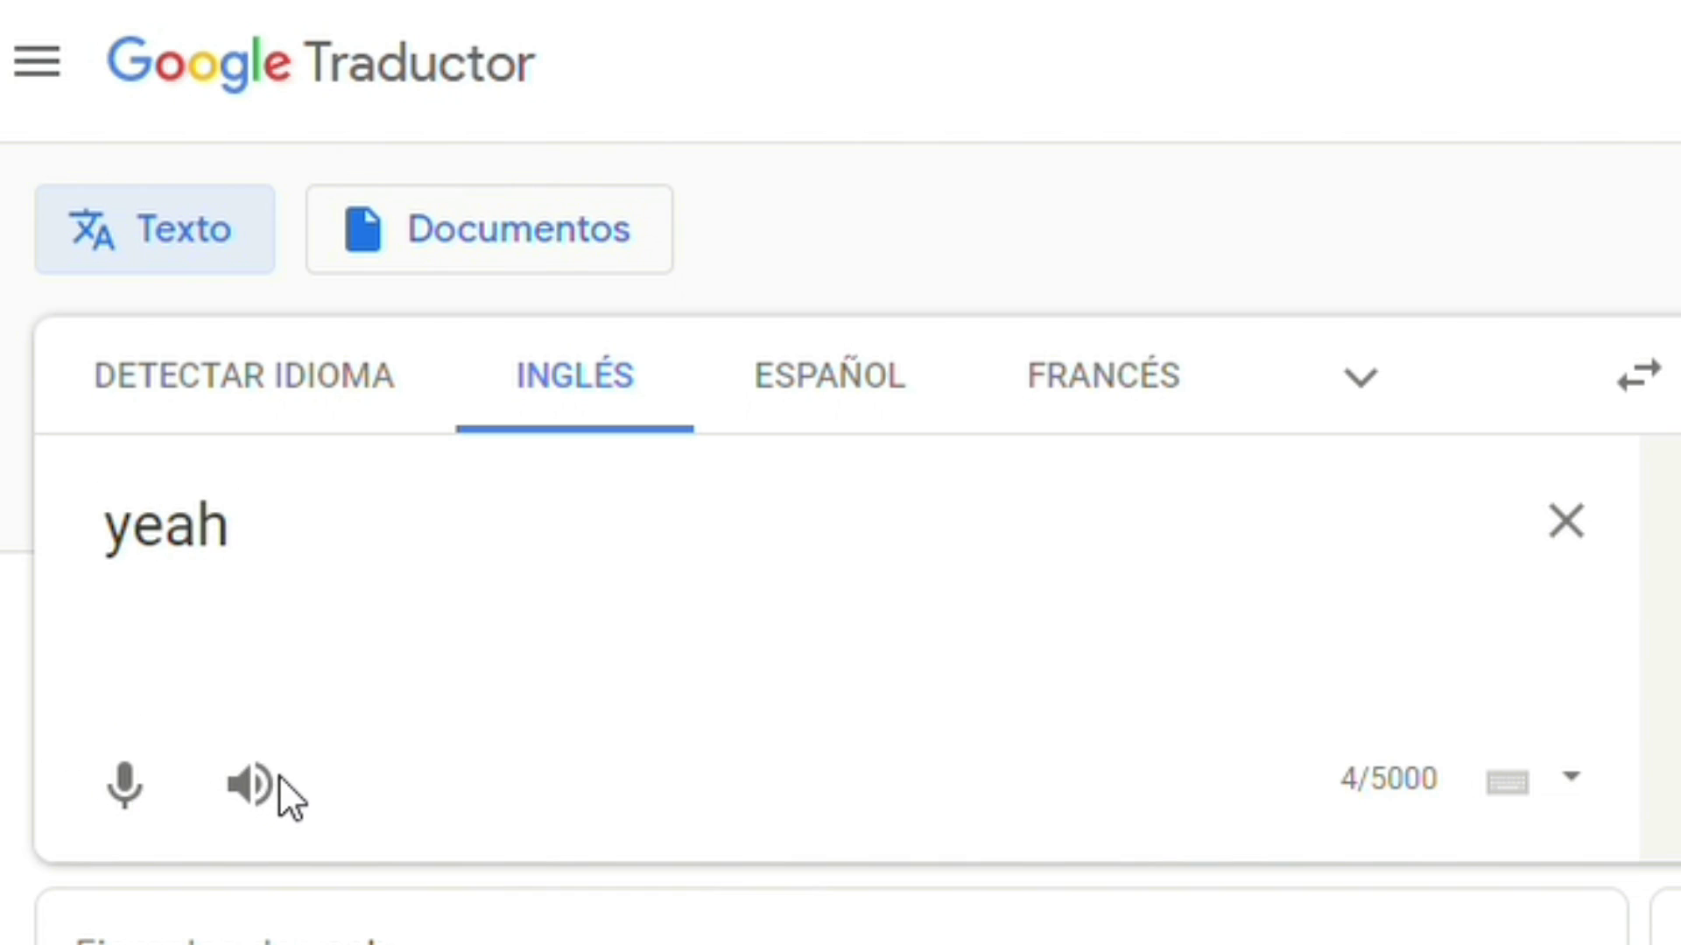
key("ctrl+a")
type("I'm")
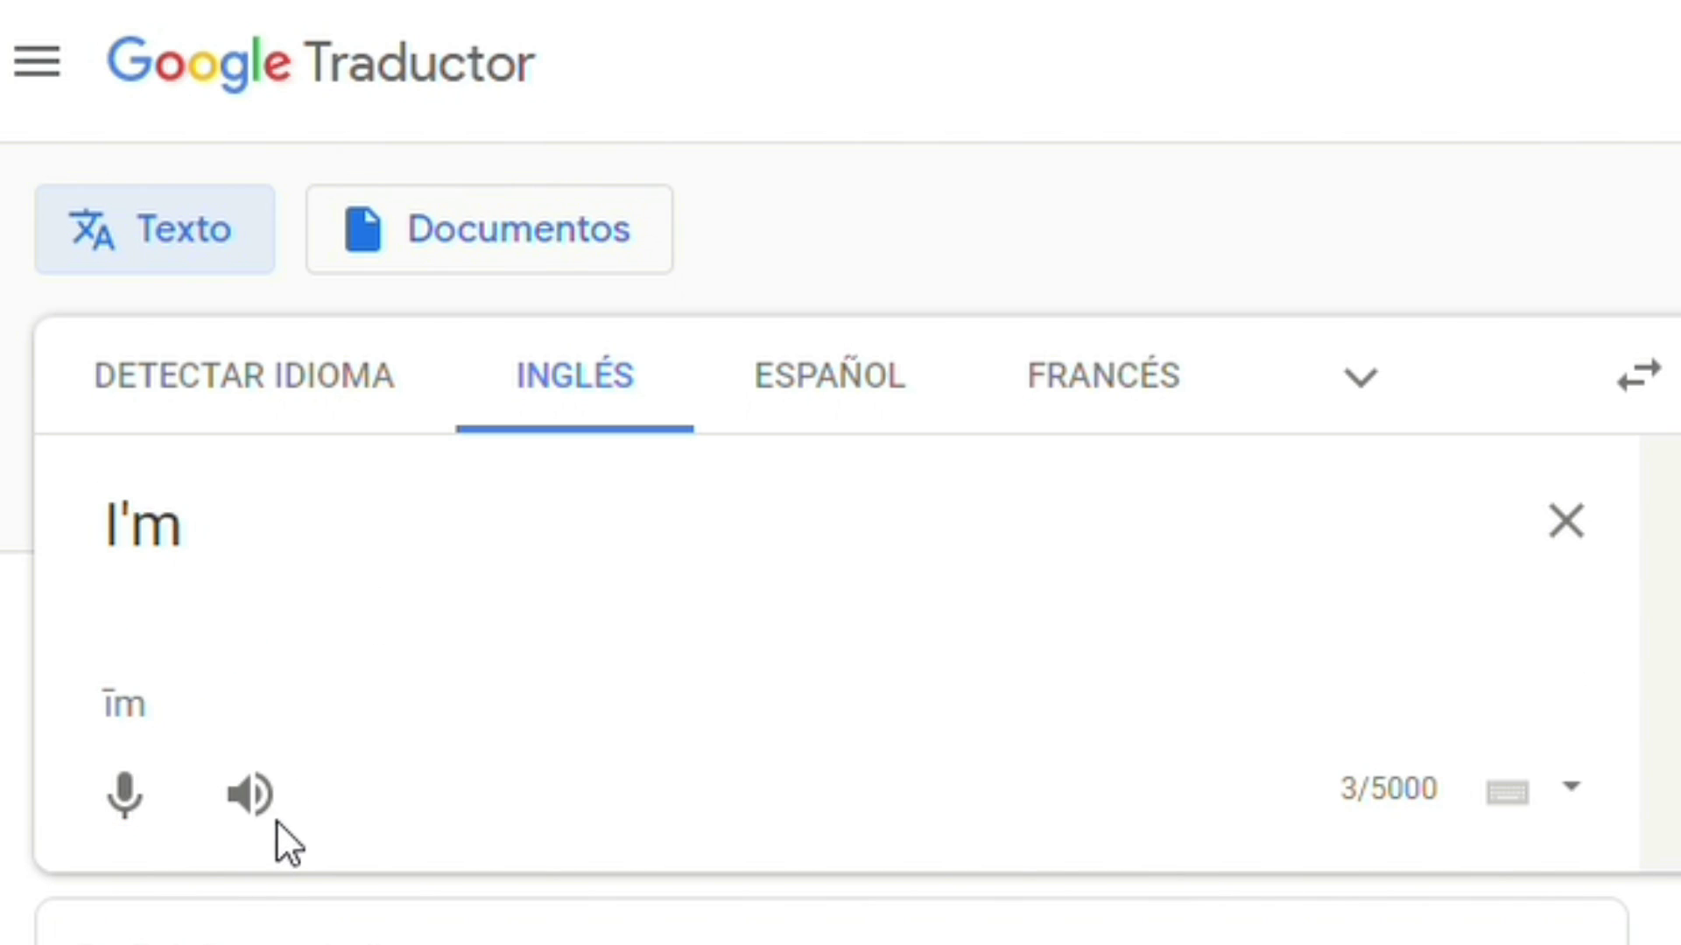
key("ctrl+a")
type("gonna")
left_click(231, 811)
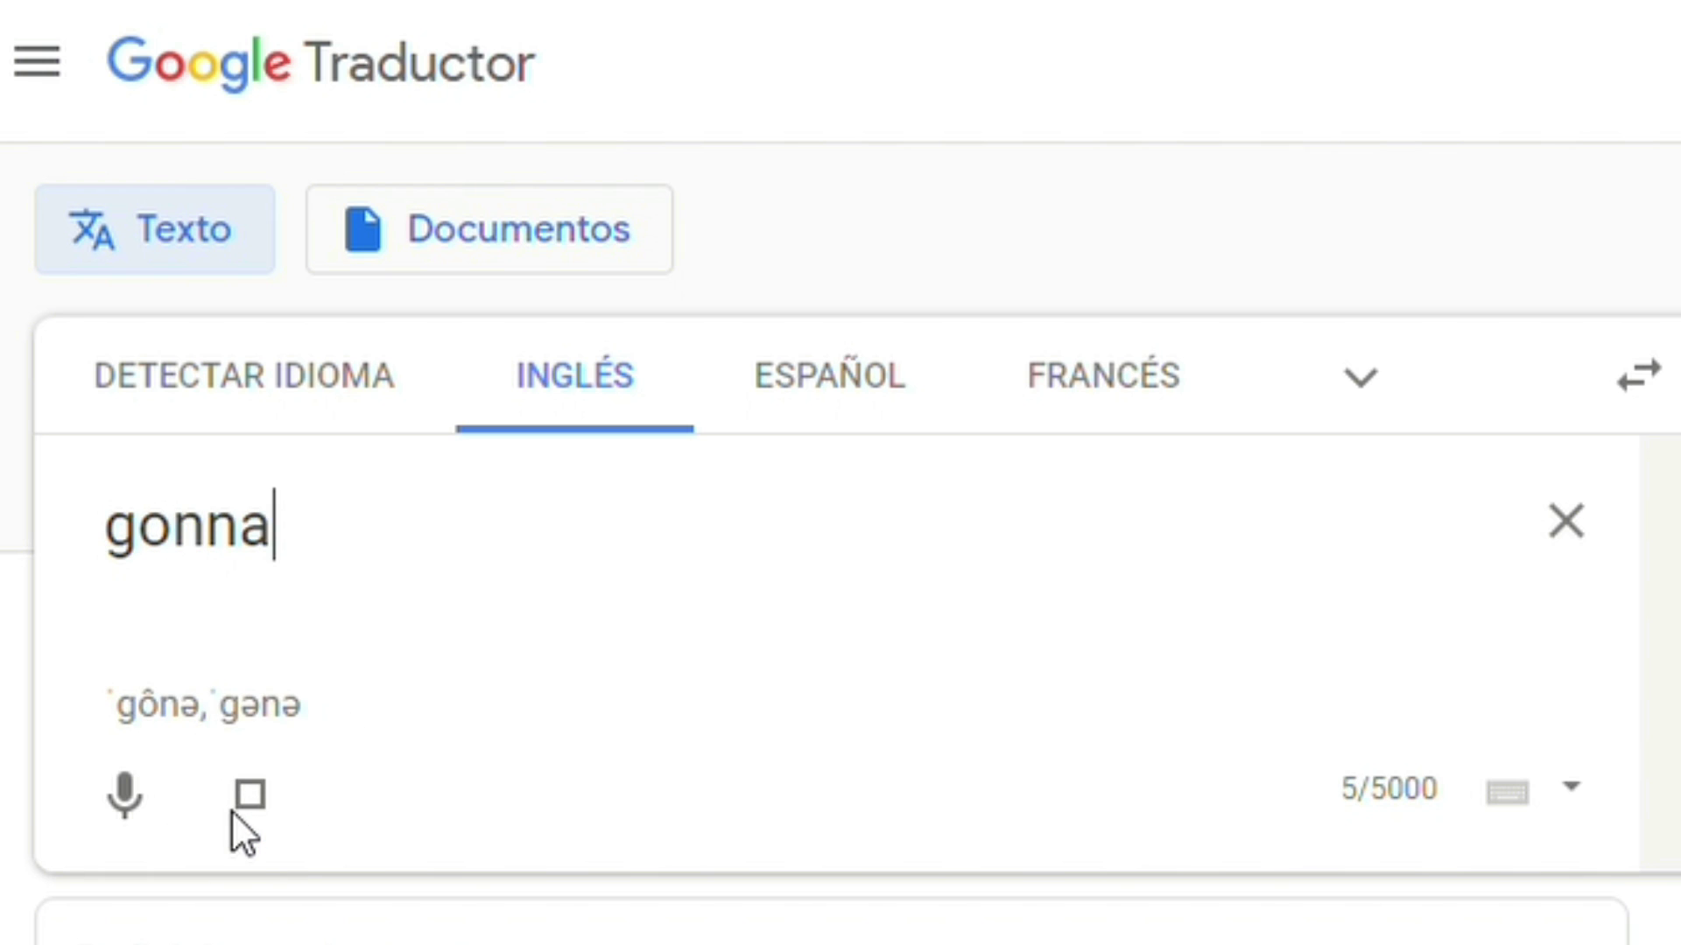
key("ctrl+a")
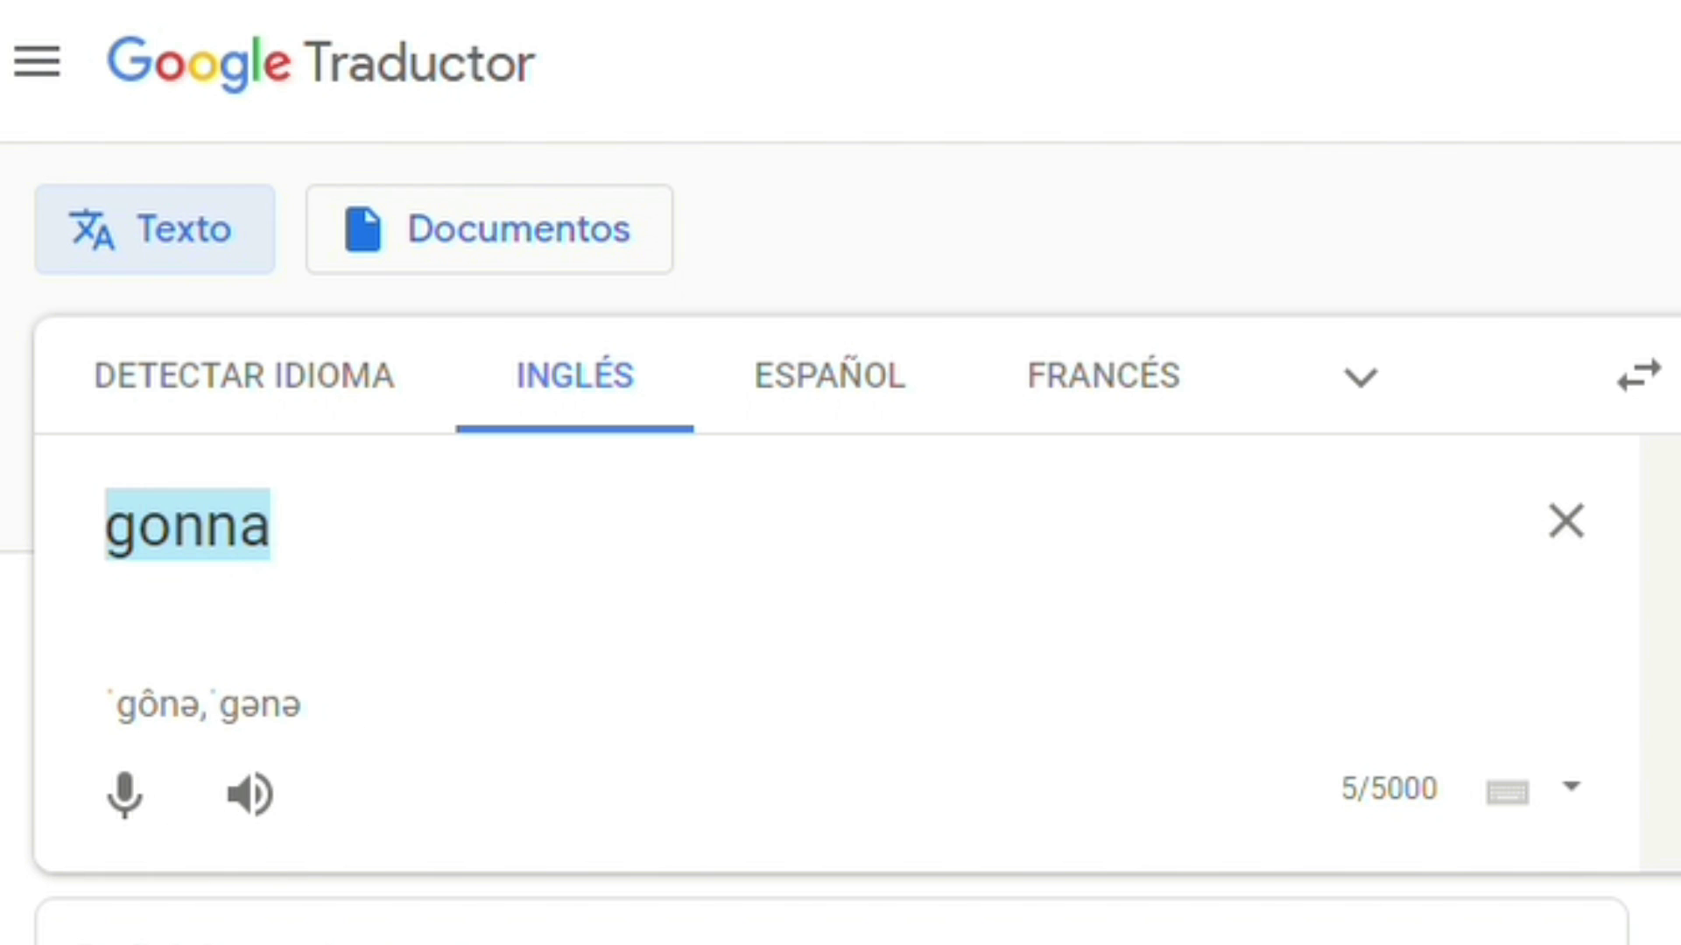
type("ah")
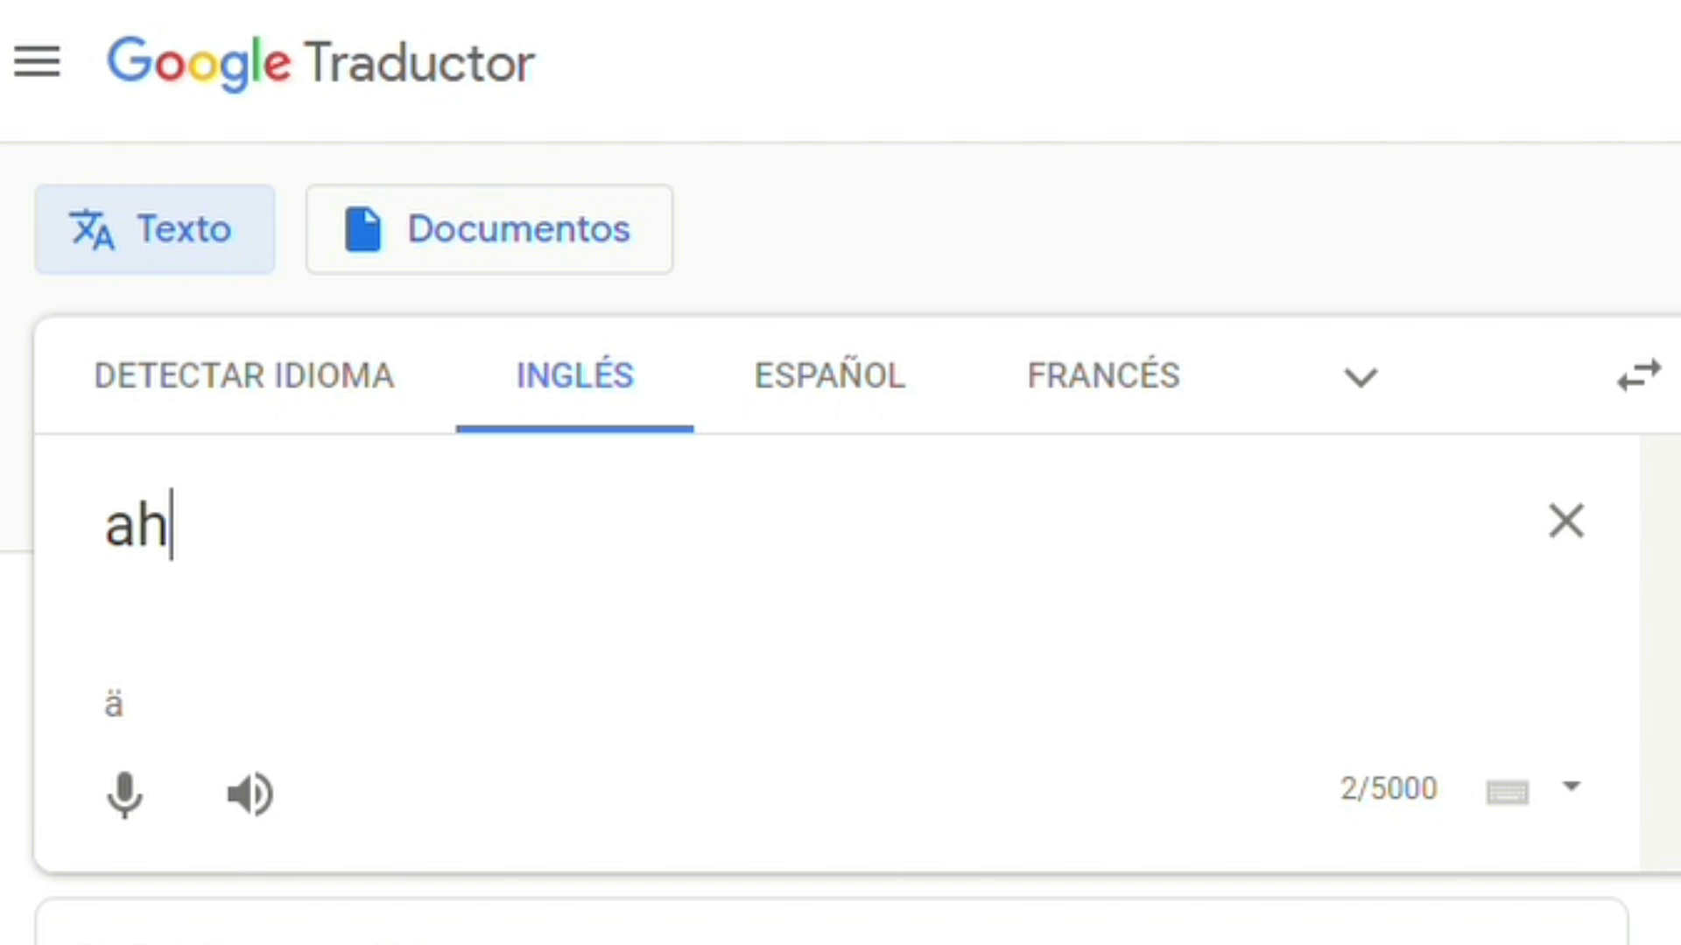
key("ctrl+a")
key("BackSpace")
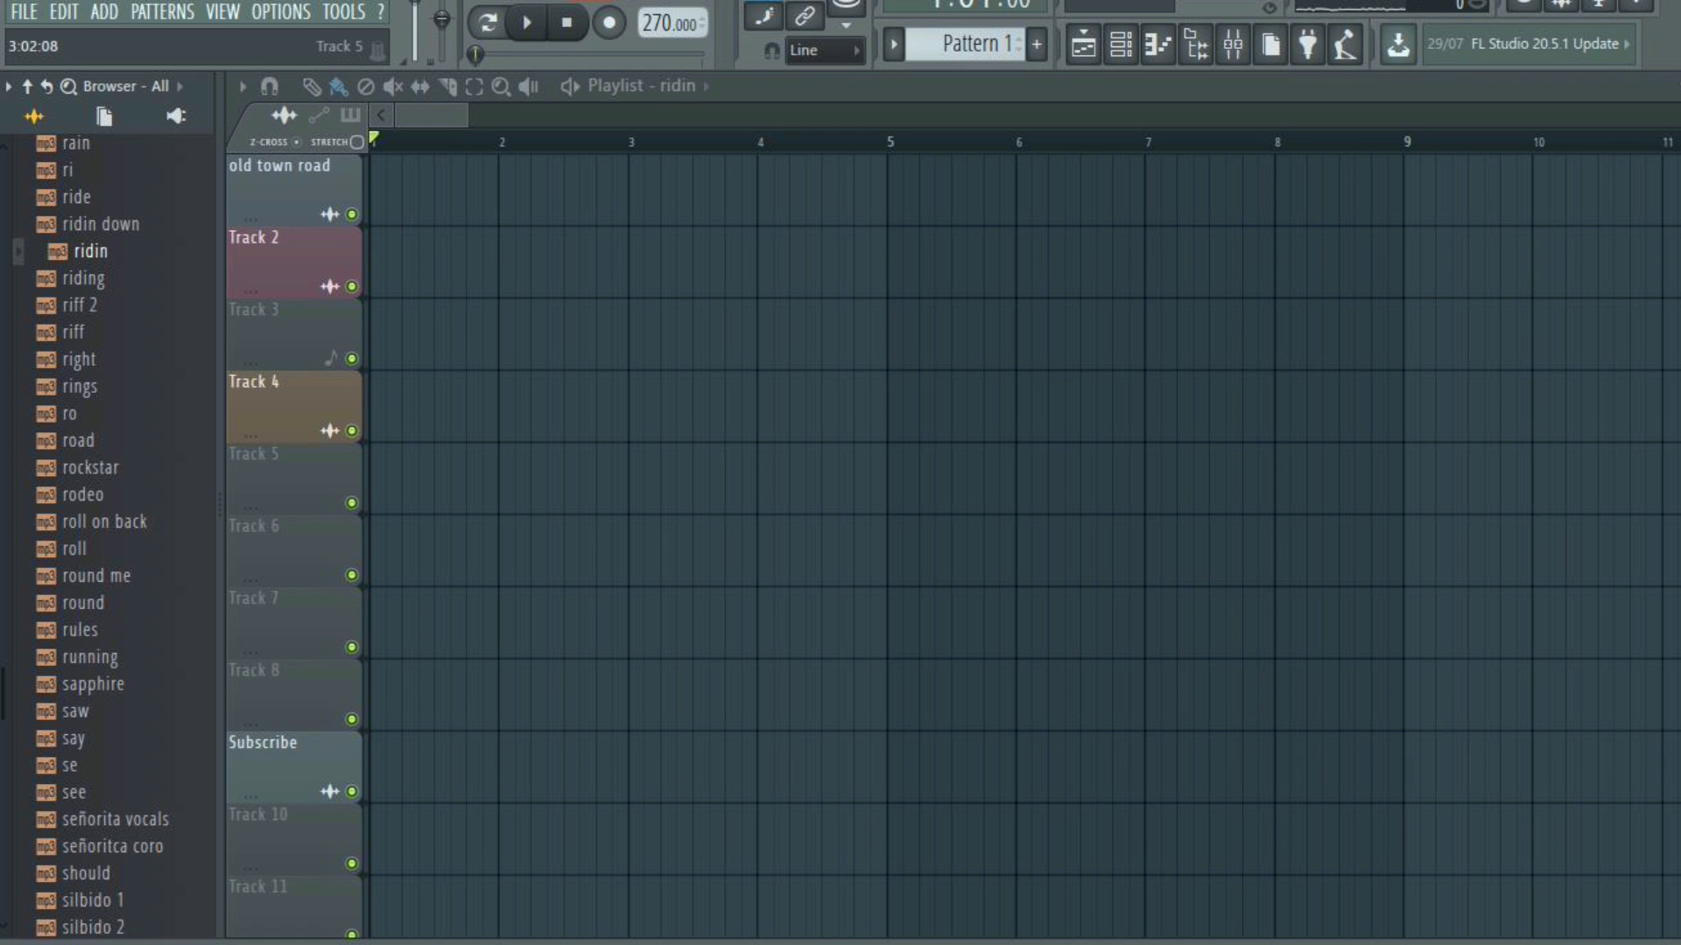
Step: In FL Studio, place the ridin sample at bar 1 of the old town road track and open it for pitch correction
left_click_drag(90, 251, 385, 166)
left_click(376, 164)
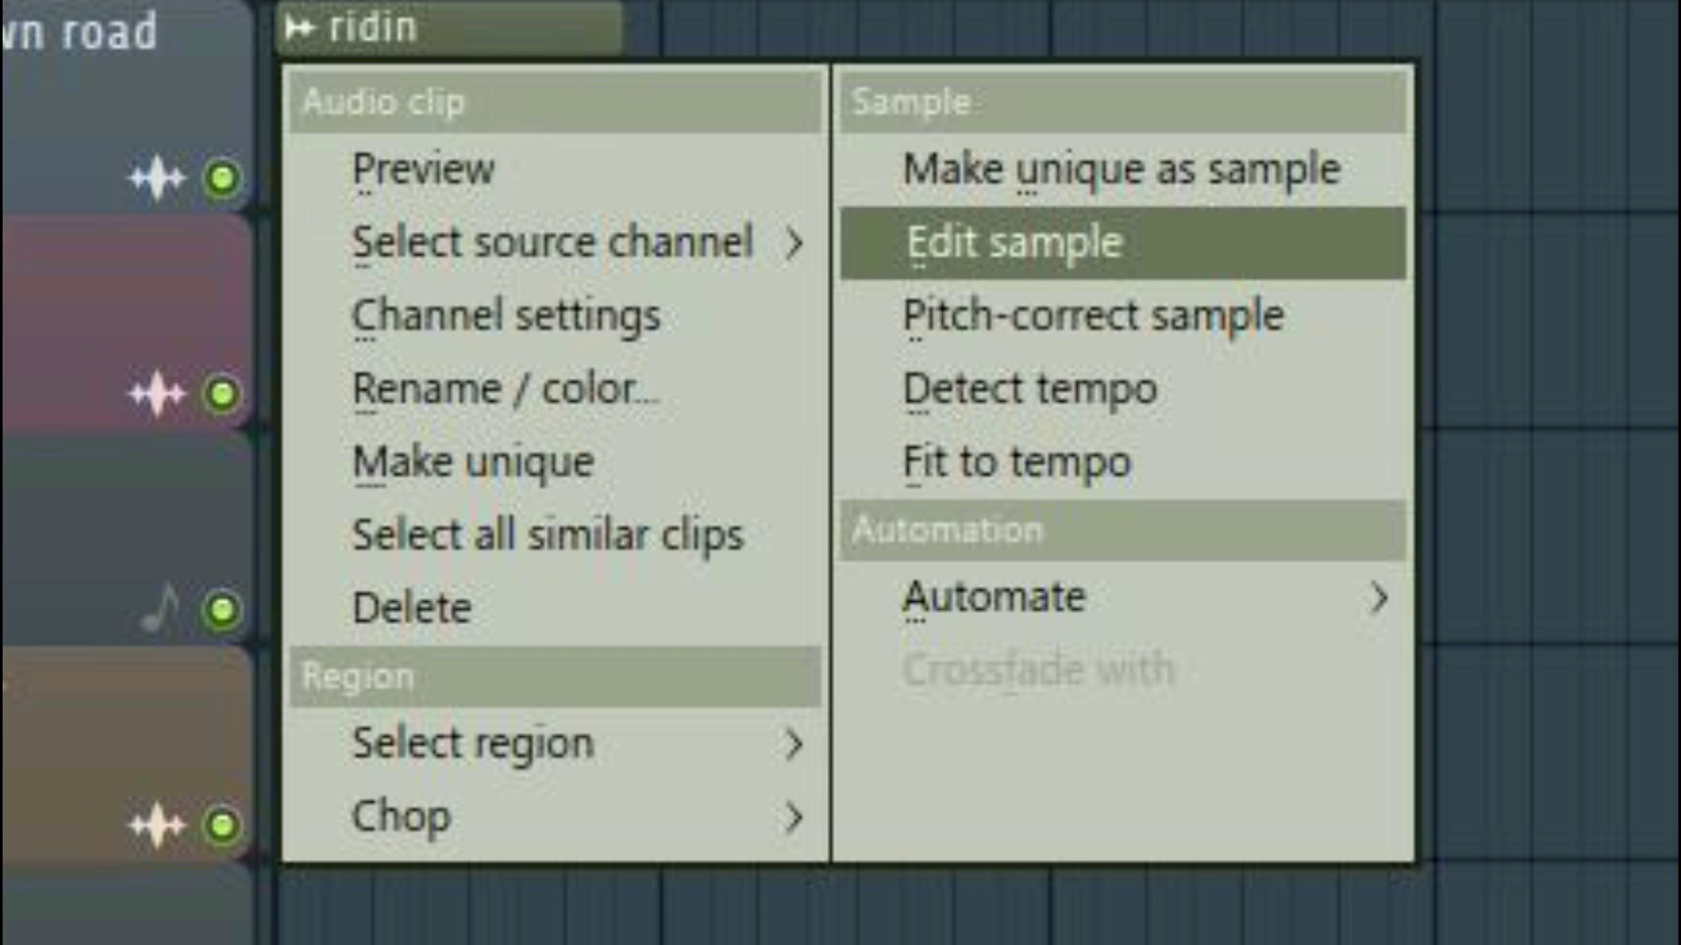
left_click(1094, 315)
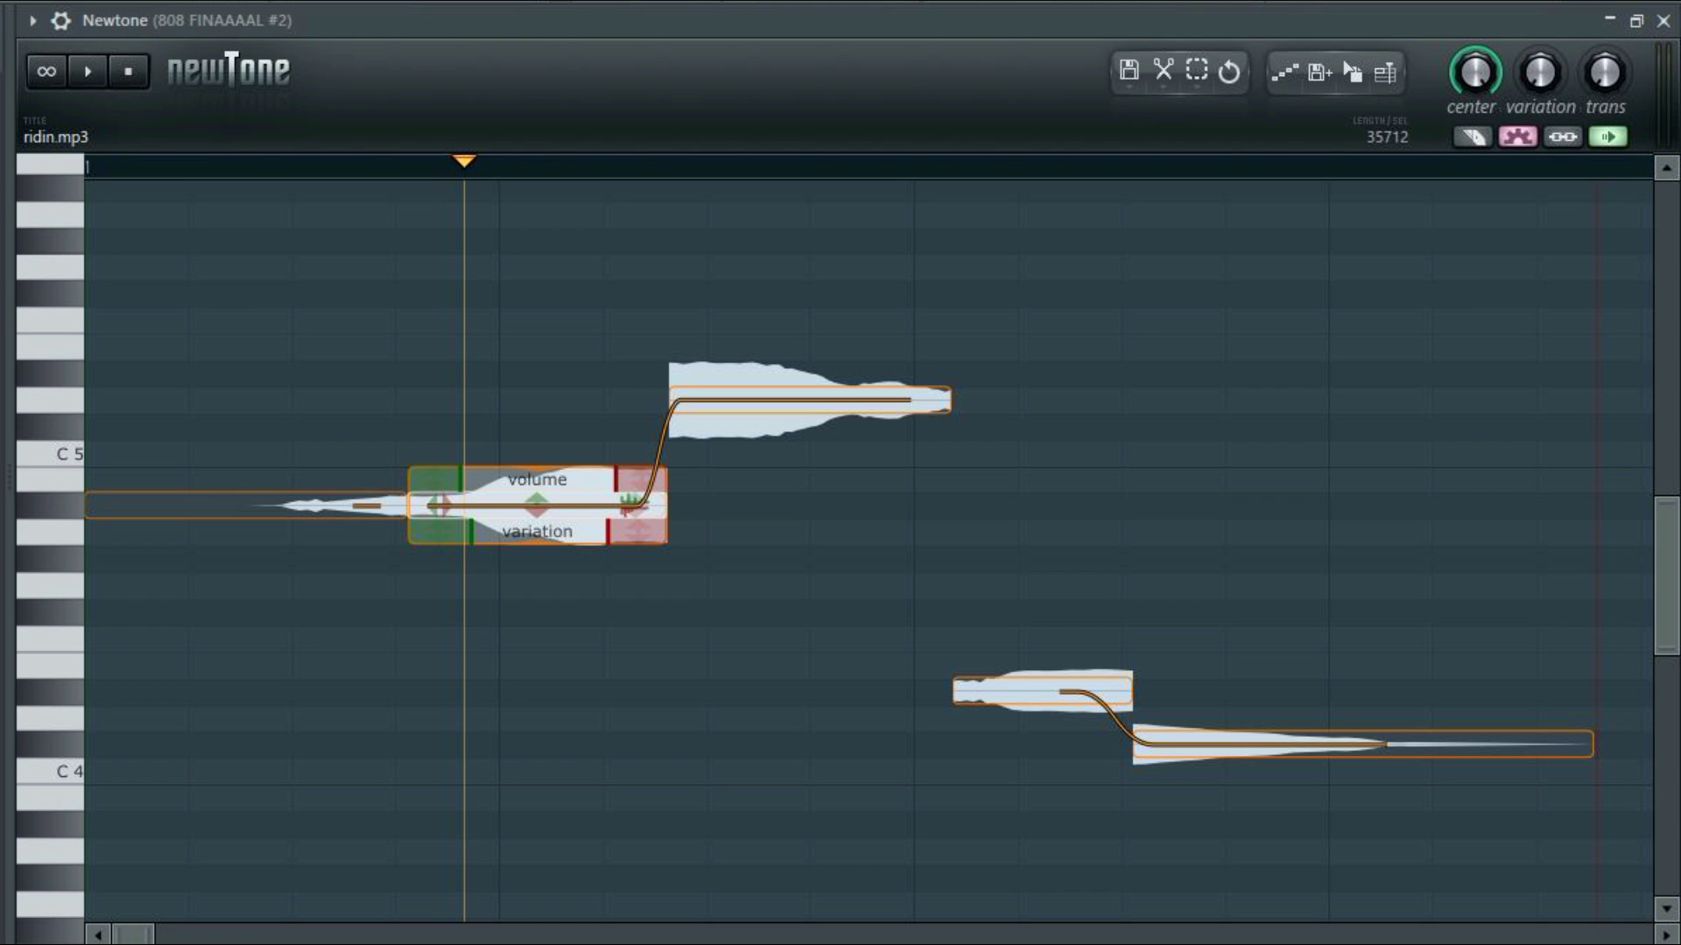
Step: Retune the first three note segments of ridin to C#5 and the last two to D#5, and play the result
left_click_drag(537, 505, 537, 426)
left_click_drag(296, 505, 296, 426)
left_click_drag(814, 400, 814, 427)
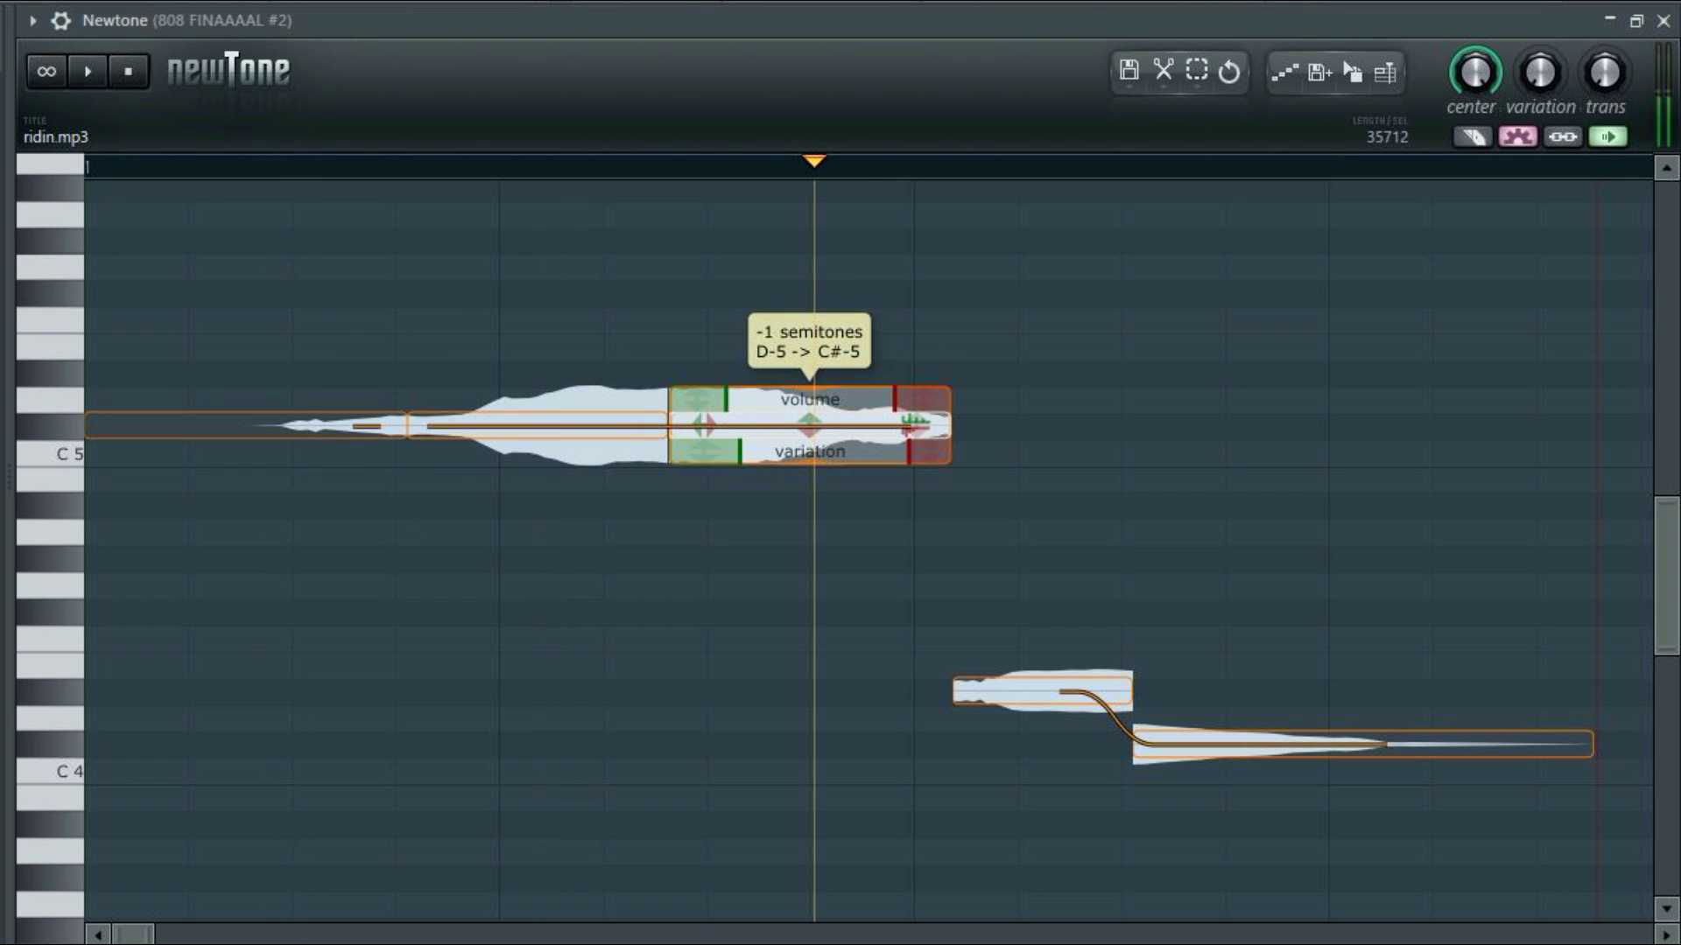
left_click_drag(1041, 688, 1042, 374)
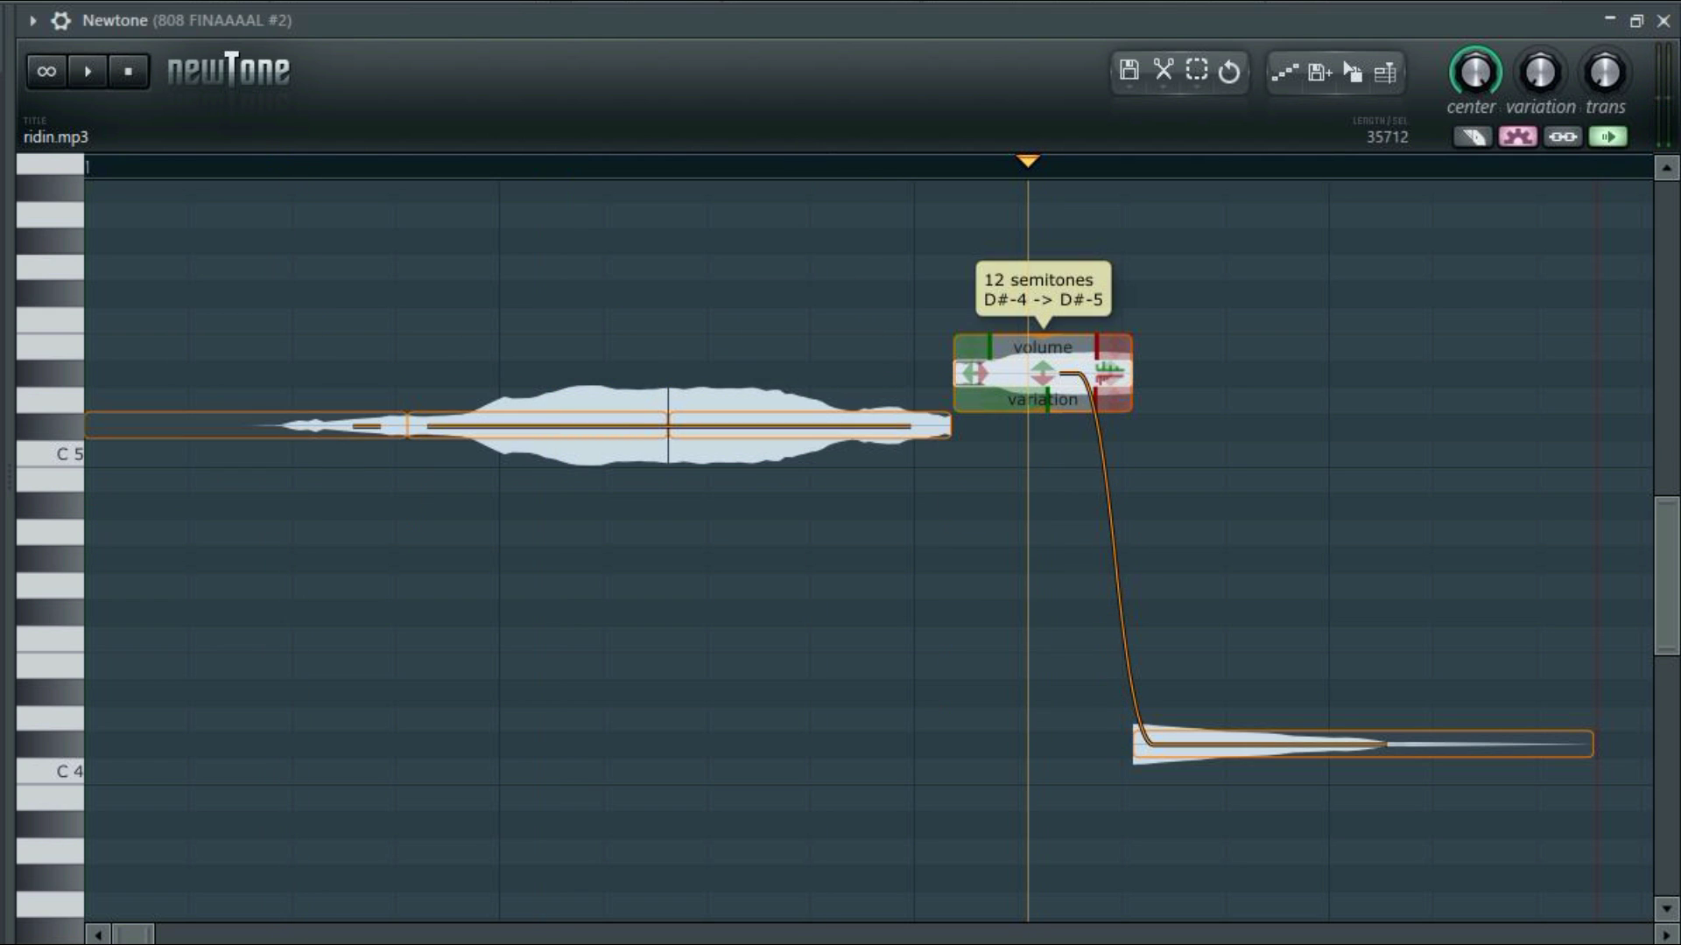
left_click_drag(1363, 744, 1363, 374)
key("space")
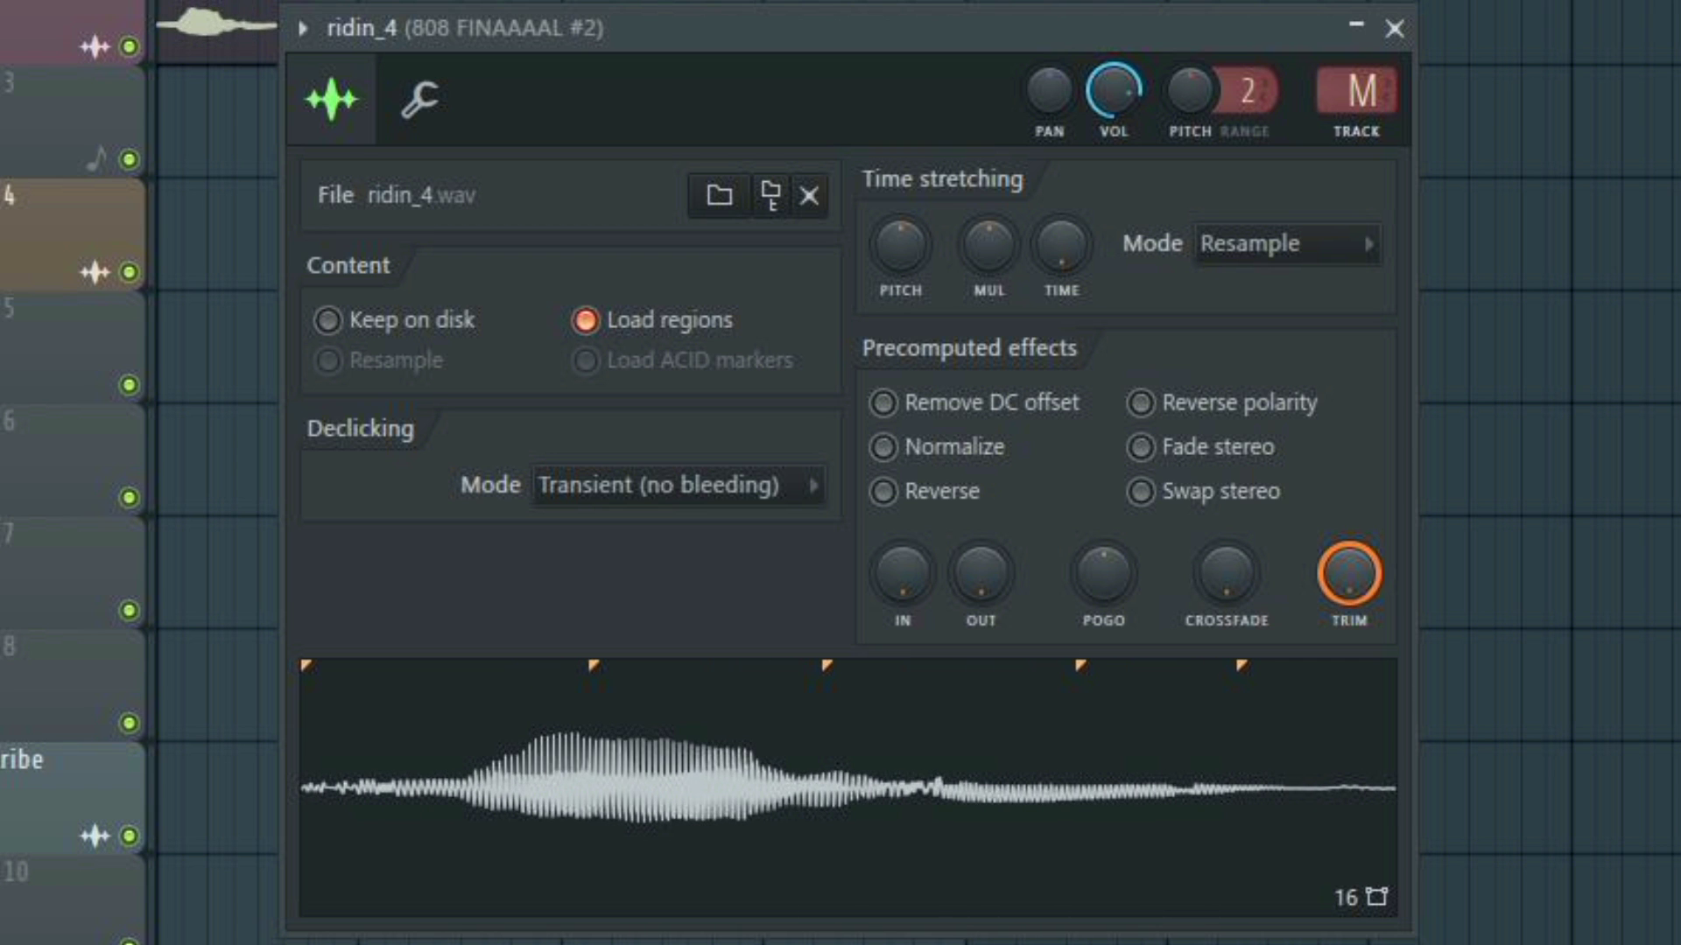
Step: Normalize the ridin_4 sample and assign it to a mixer track
left_click(884, 447)
scroll(1357, 91, "up", 3)
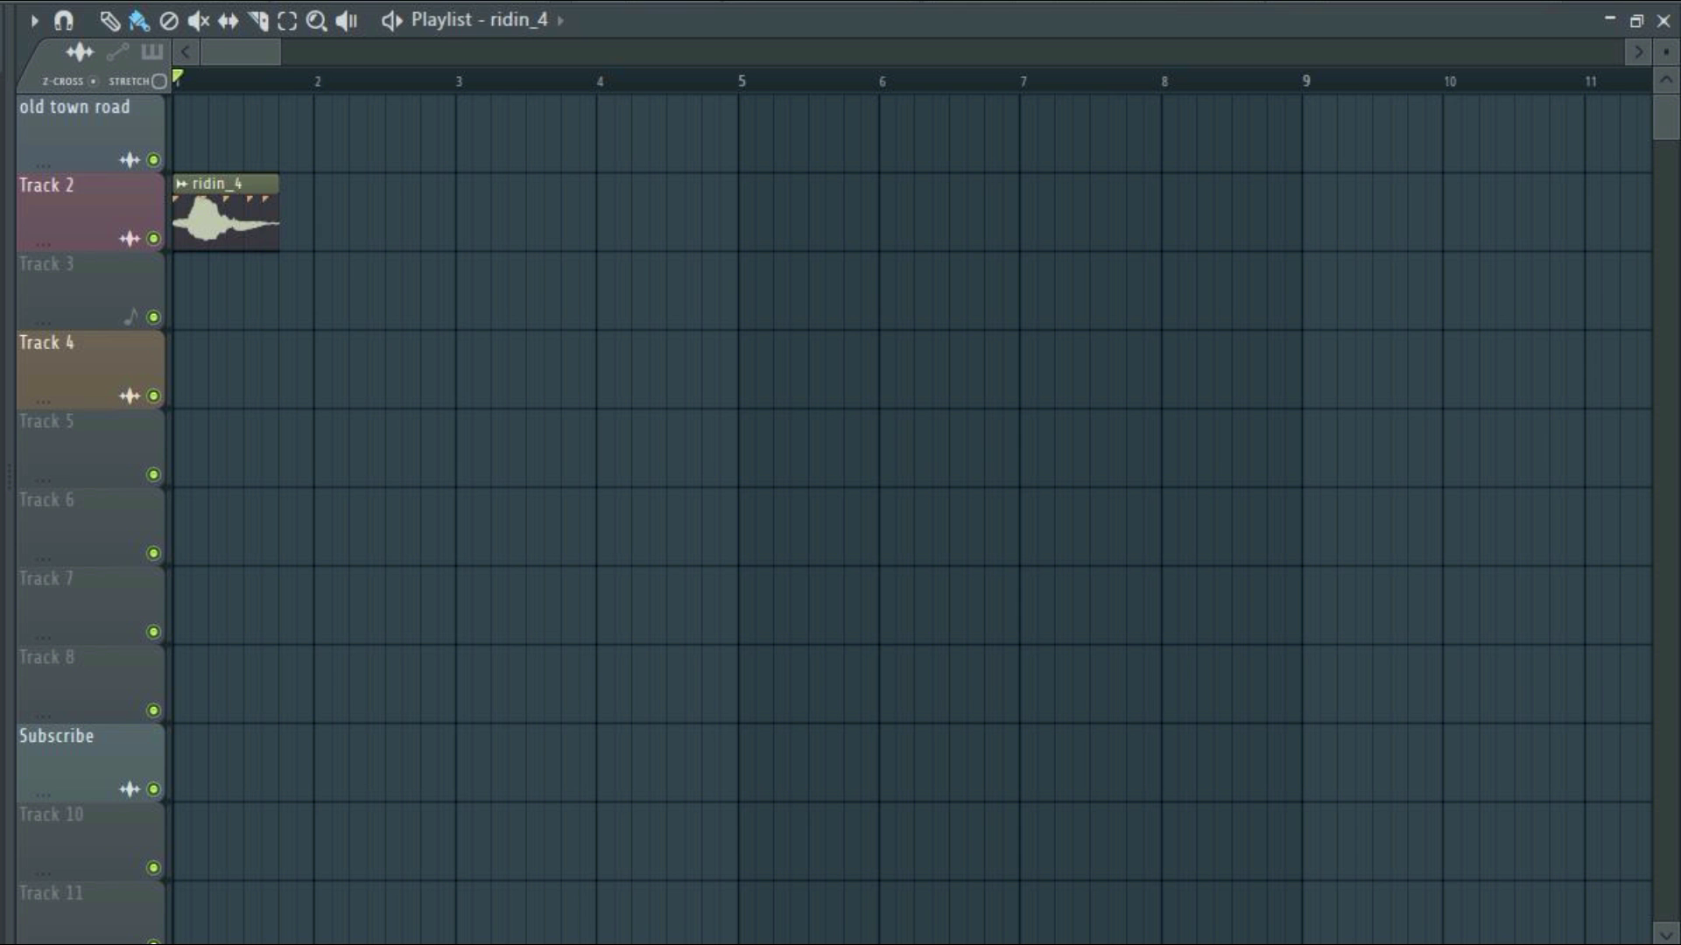
Step: Pitch-correct the ridin_4 clip one octave lower, moving its first two segments to C#4 and the last one to D#4
right_click(175, 193)
left_click(466, 281)
left_click_drag(688, 562, 687, 777)
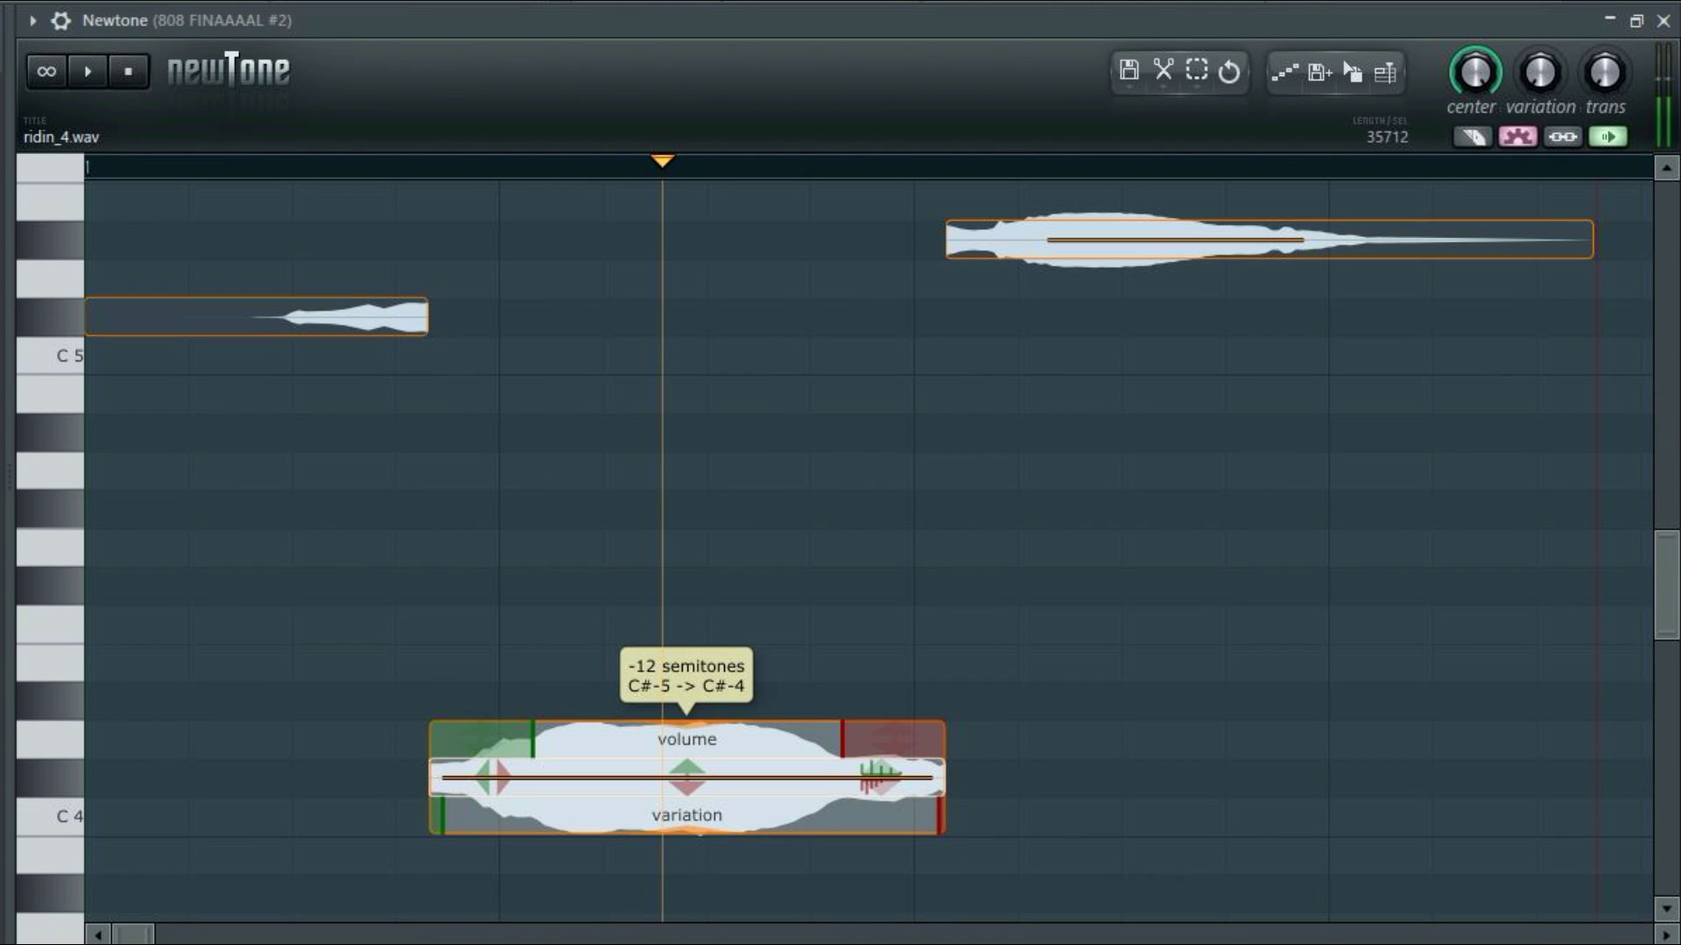
left_click_drag(1164, 239, 1164, 700)
left_click_drag(208, 316, 208, 778)
left_click(1238, 701)
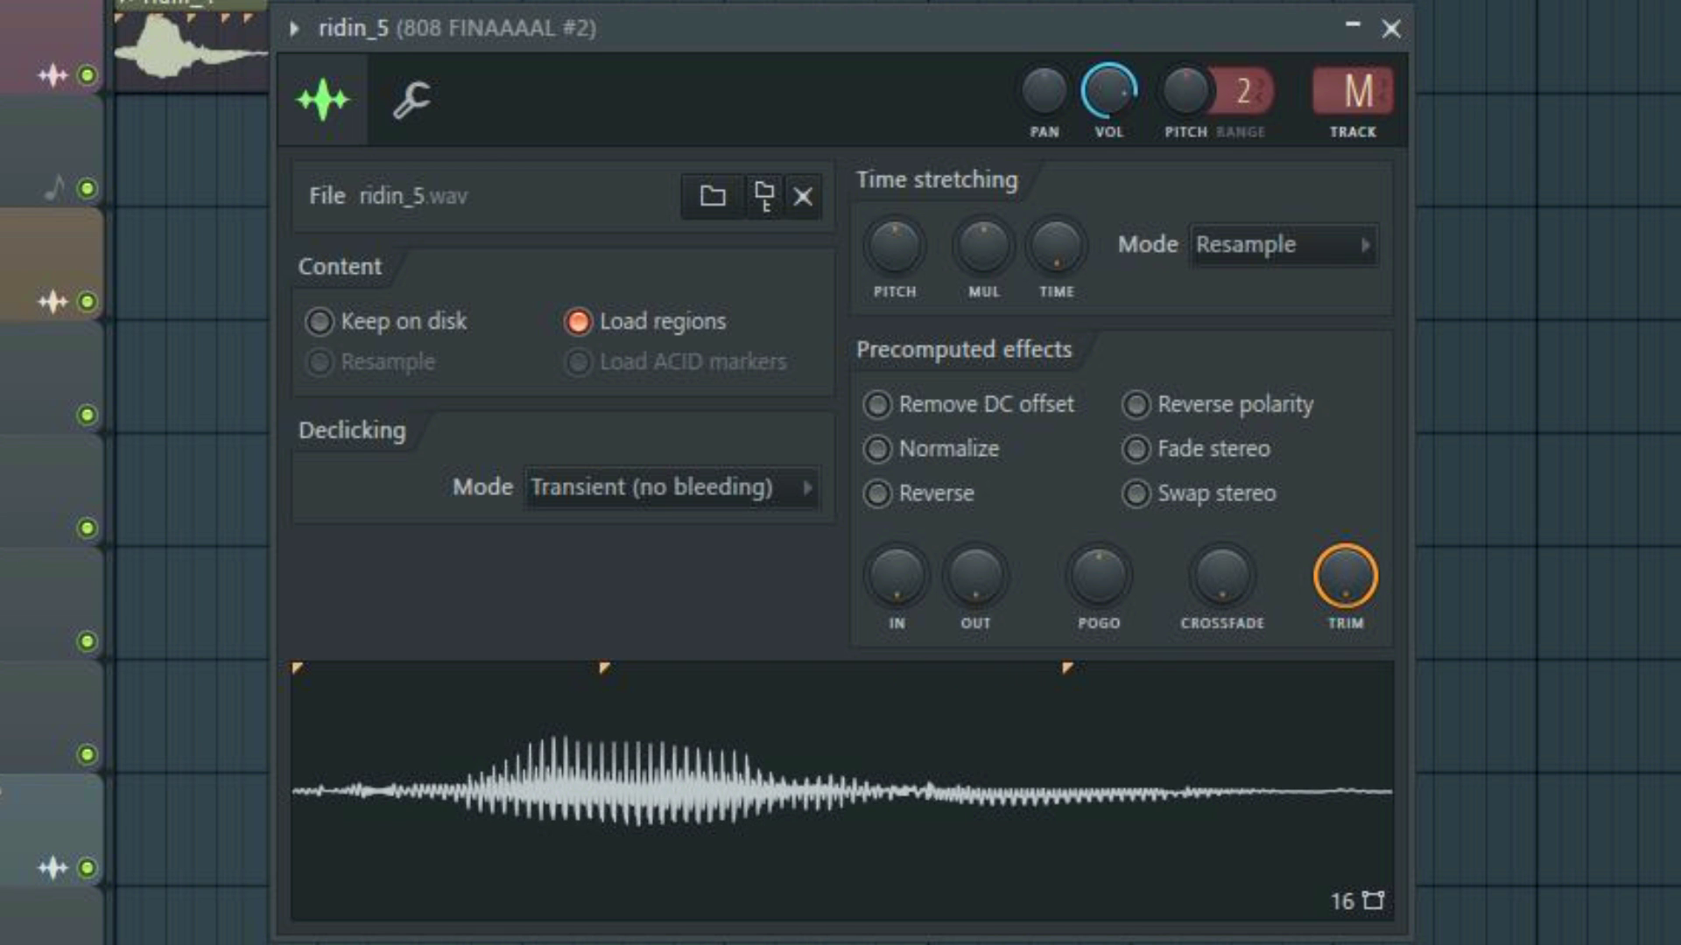
Step: Normalize the ridin_5 sample on mixer track 7 and audition it layered with ridin_4
left_click(876, 448)
scroll(1357, 91, "up", 6)
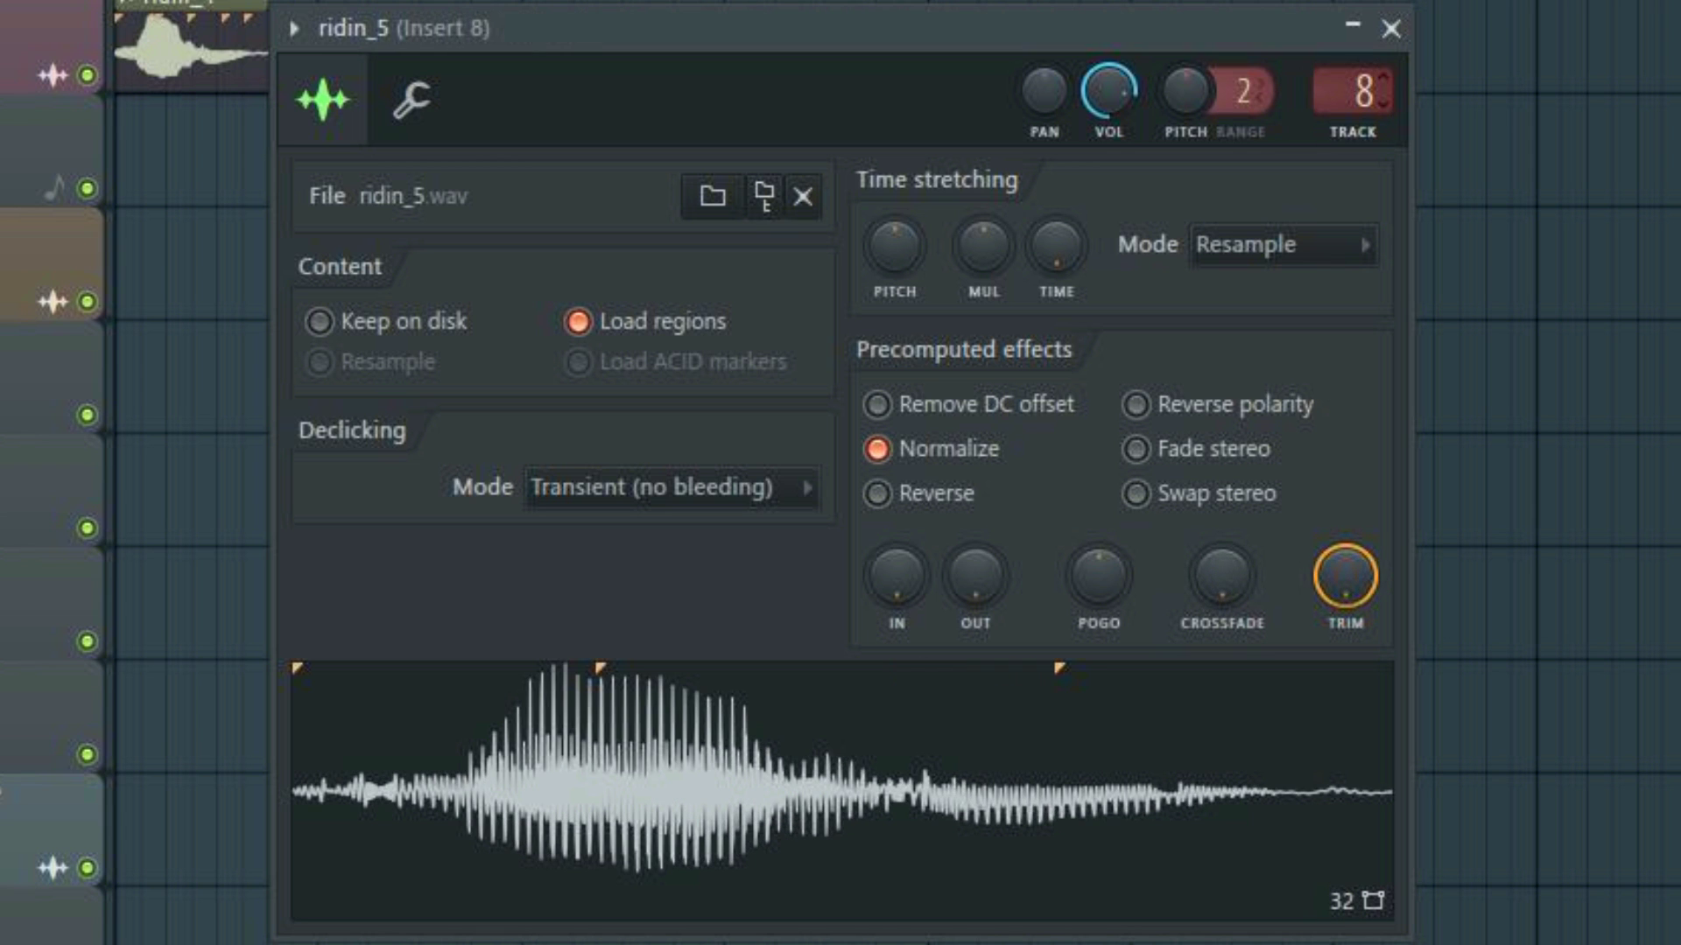
scroll(1353, 91, "down", 1)
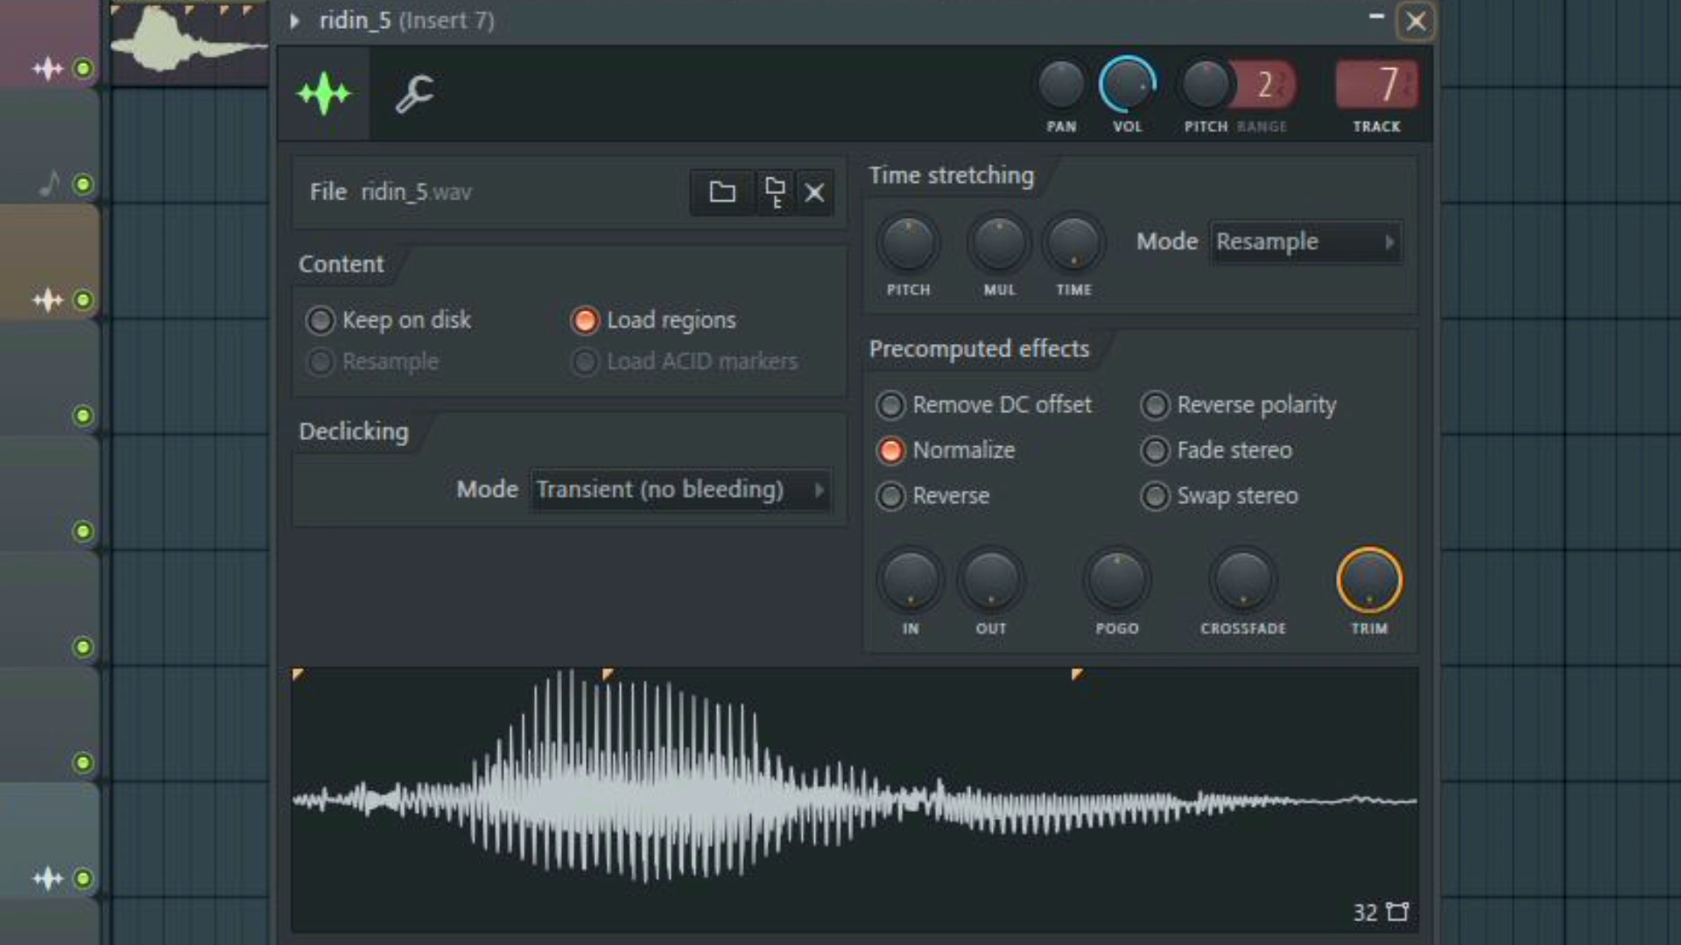
left_click(1416, 20)
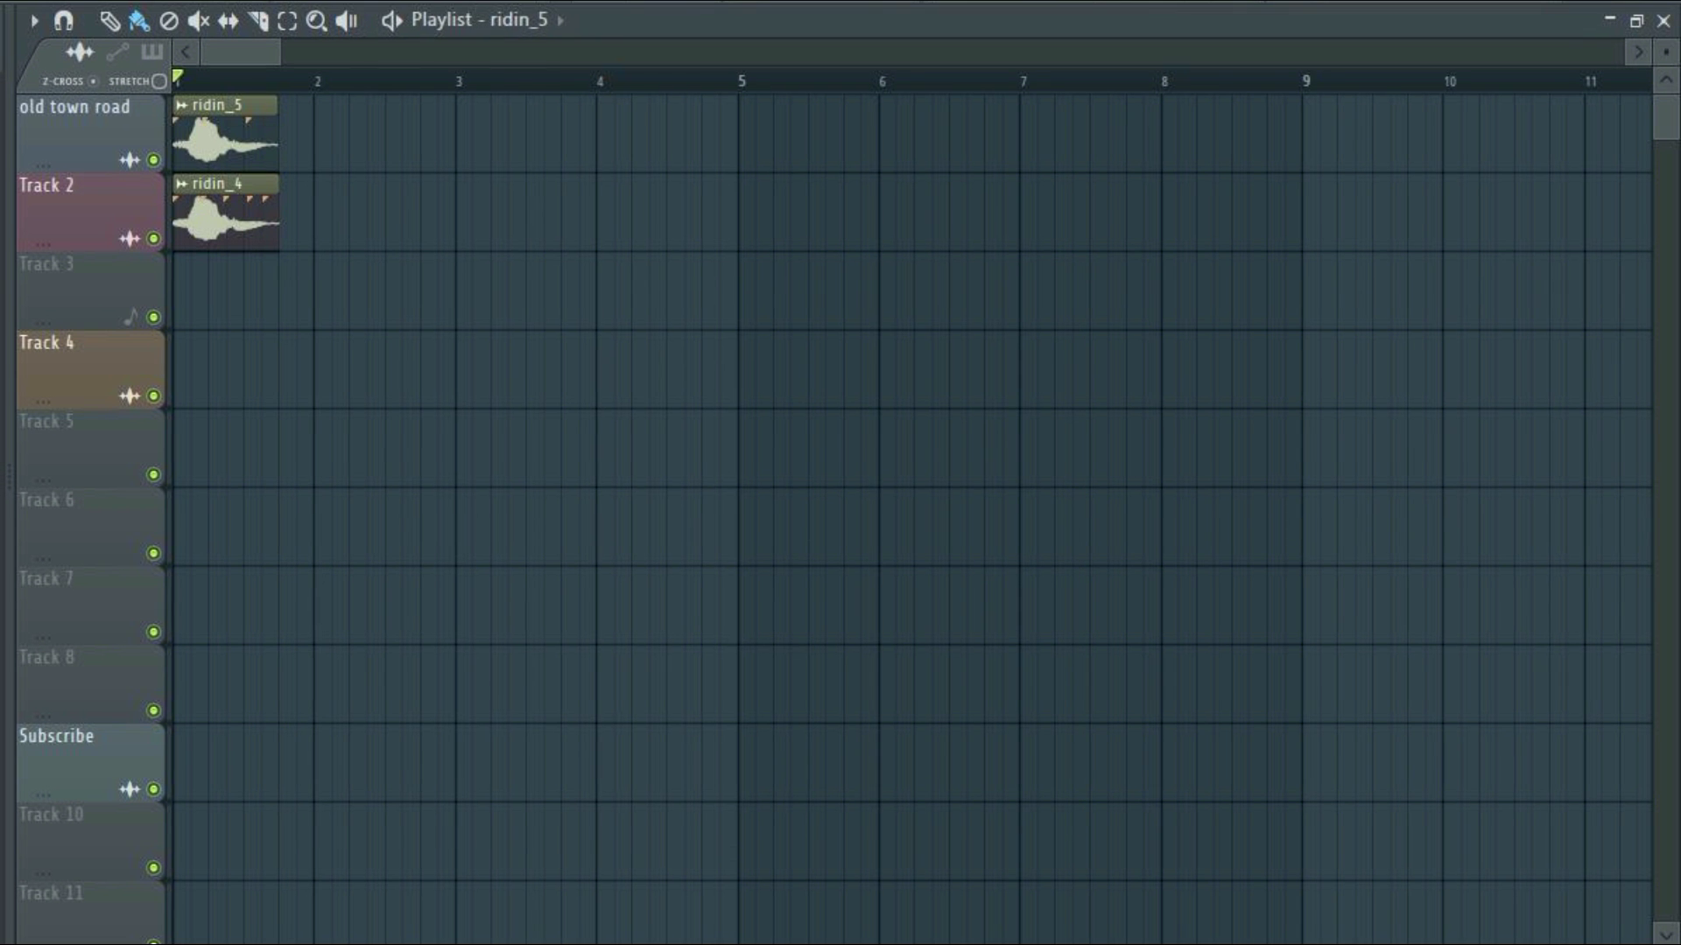
key("space")
key("space")
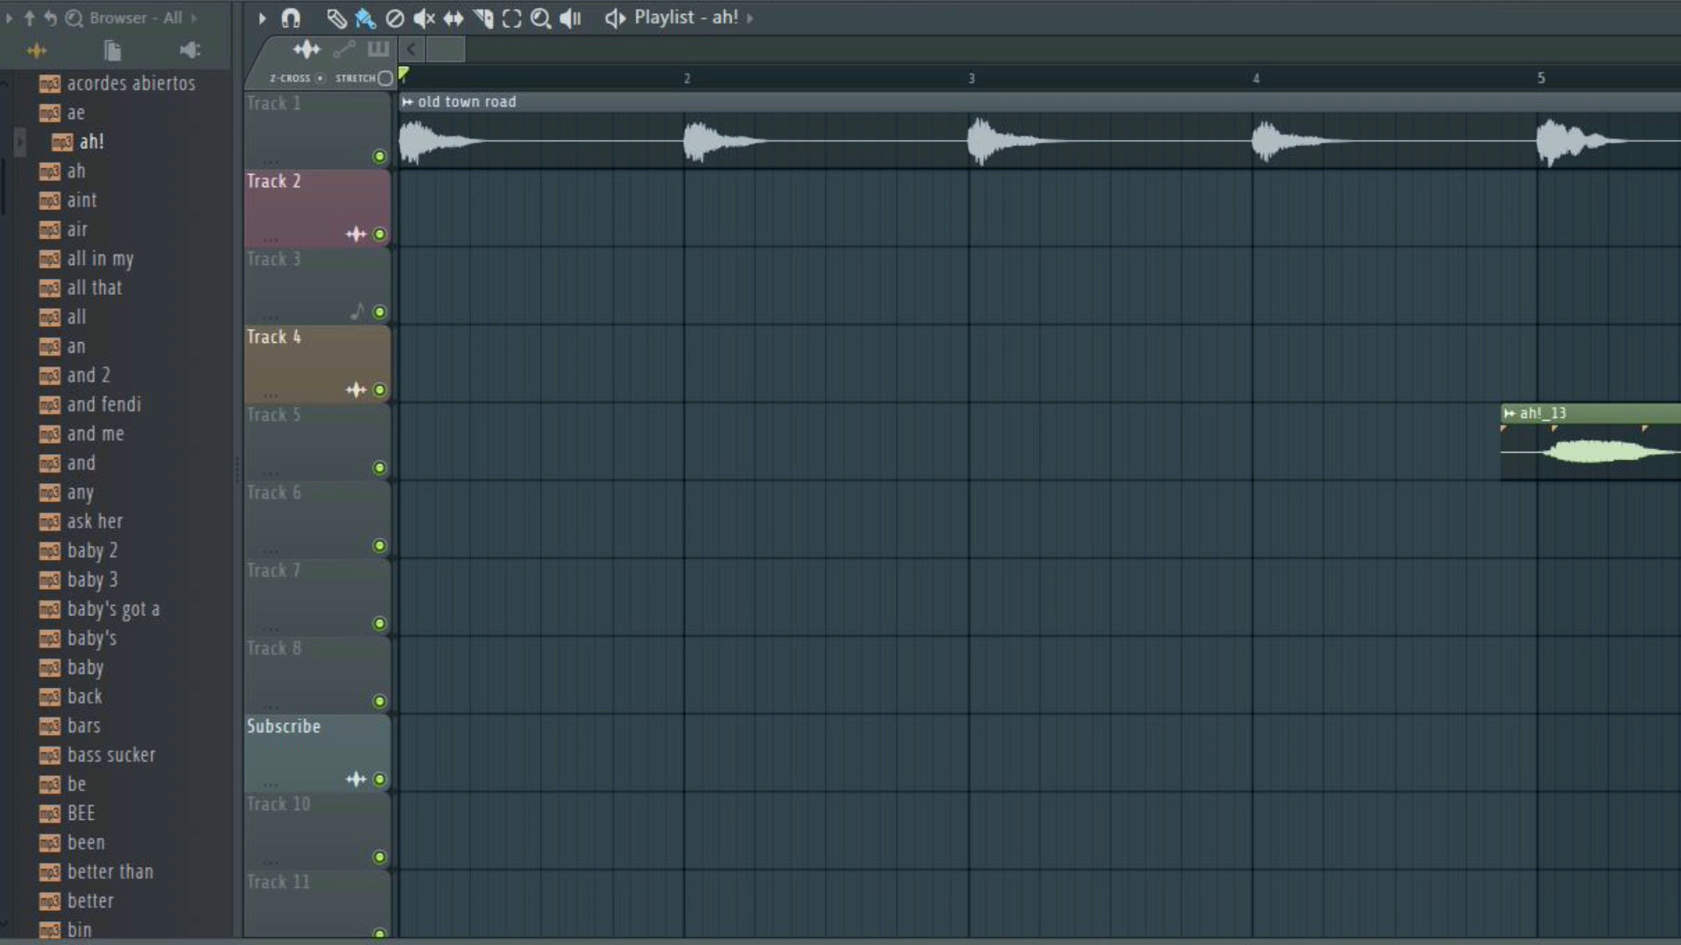
Step: Place the ah! sample at bar 1 of Track 2 and open it for pitch correction
left_click_drag(350, 267, 403, 188)
left_click(405, 179)
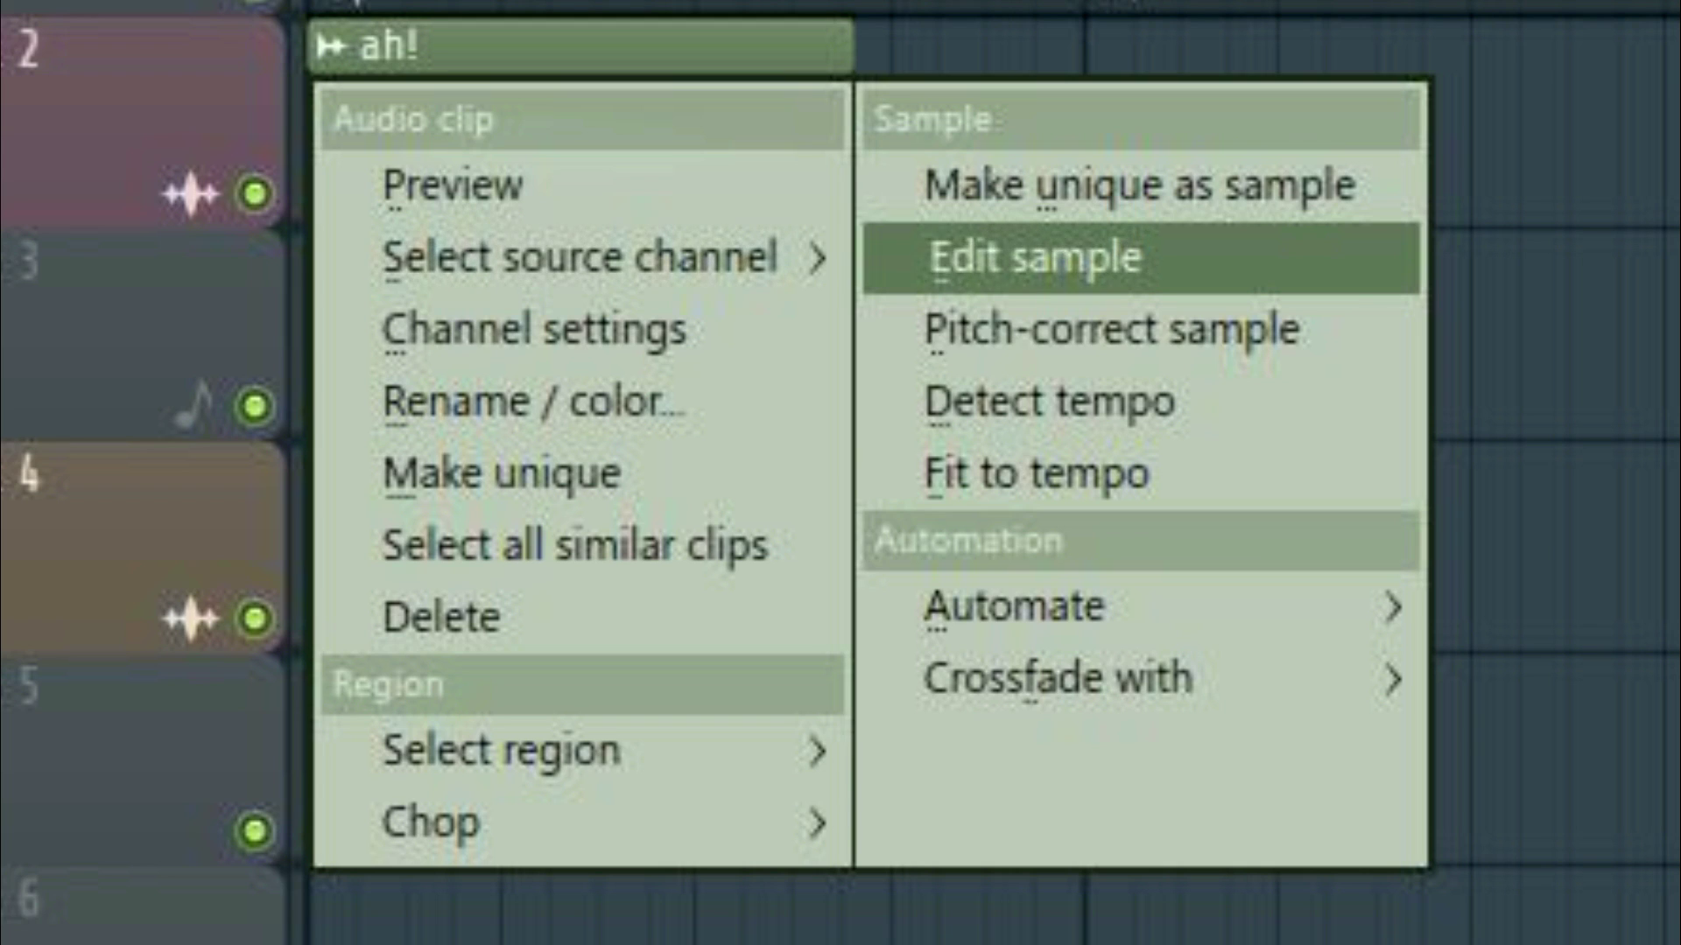
left_click(645, 282)
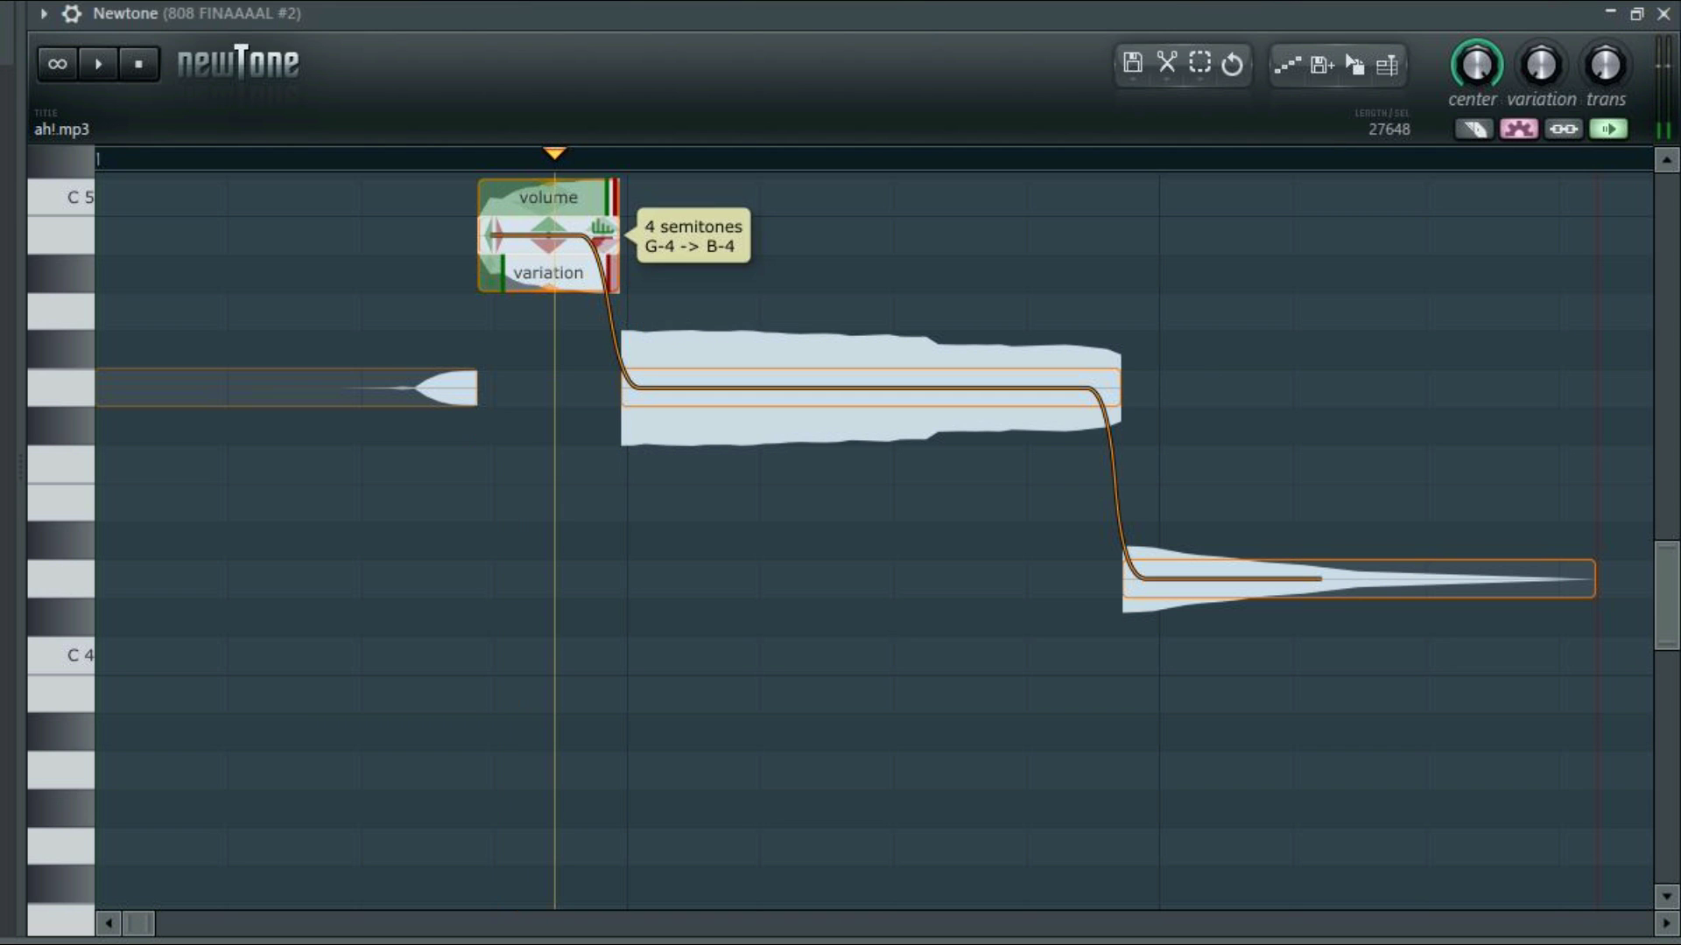
Step: Retune the first two segments of ah! to A#4 and the last two to B4
left_click_drag(554, 235, 549, 273)
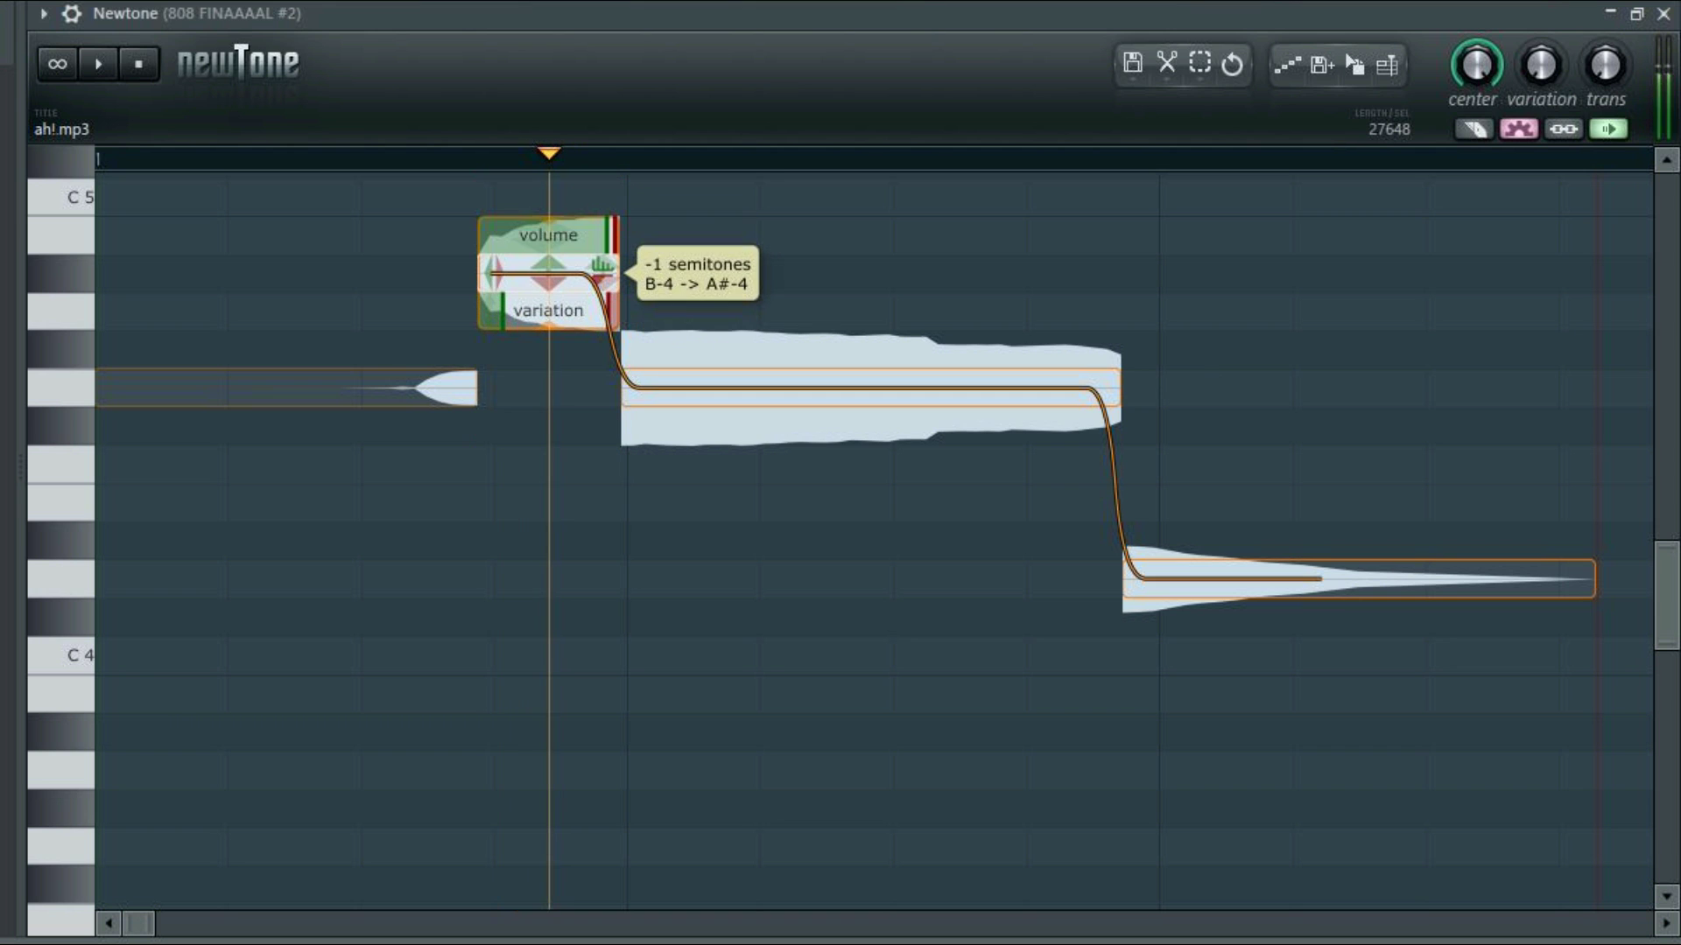
left_click_drag(350, 387, 350, 273)
left_click_drag(890, 387, 890, 235)
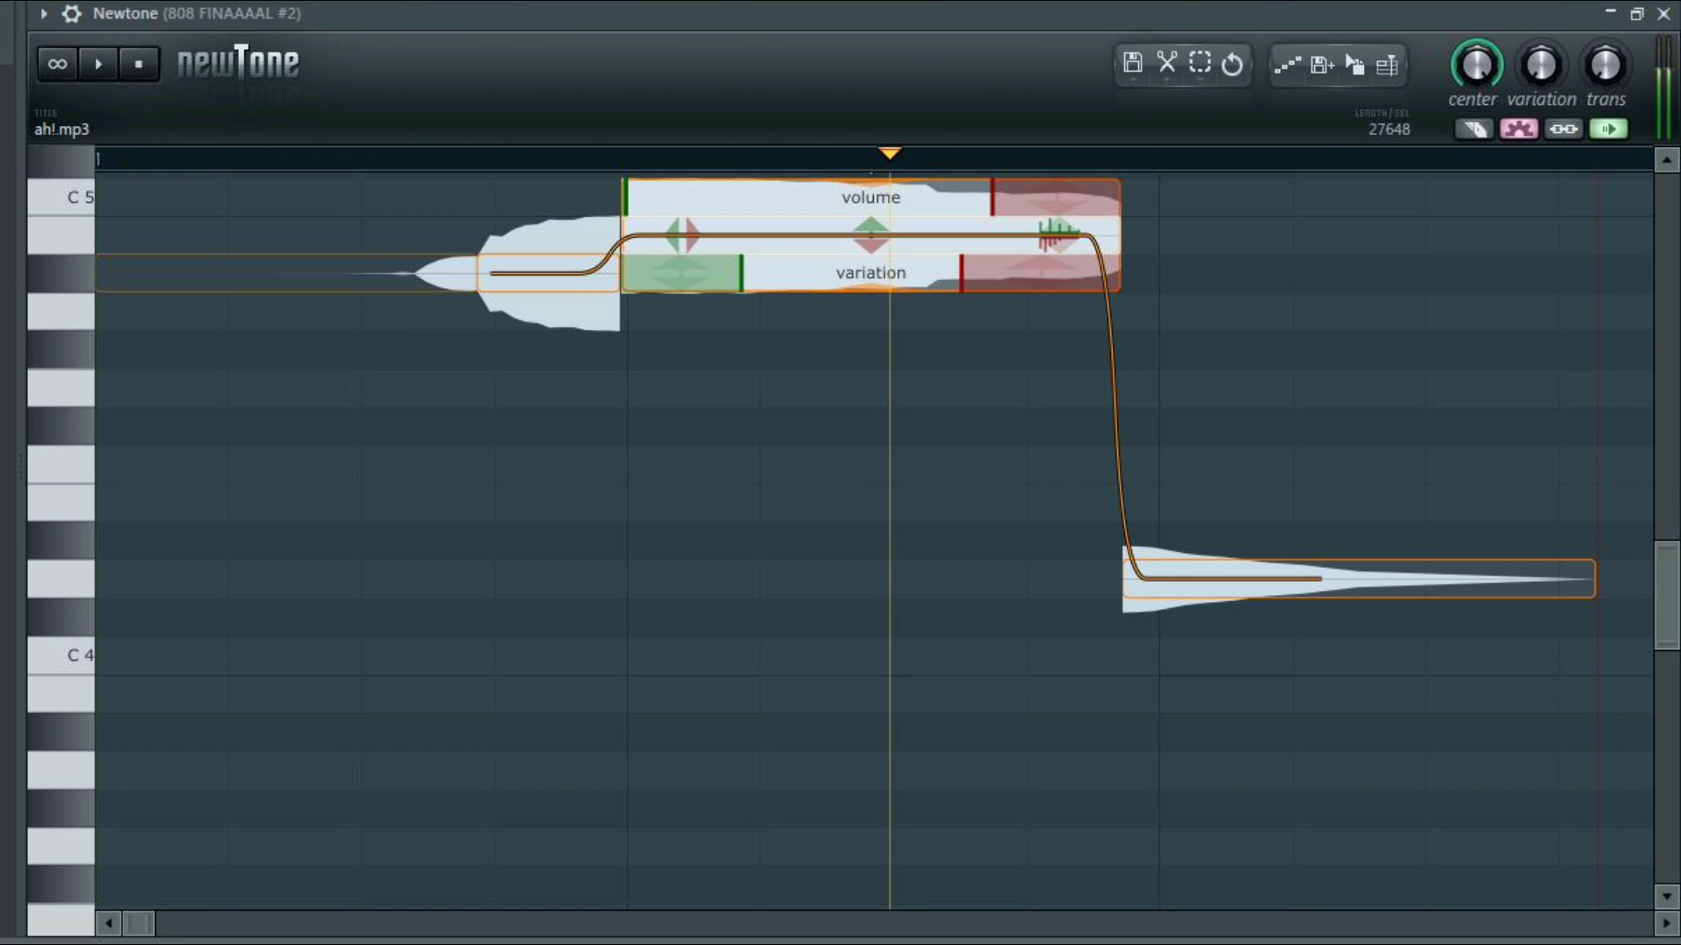
left_click_drag(1355, 579, 1355, 235)
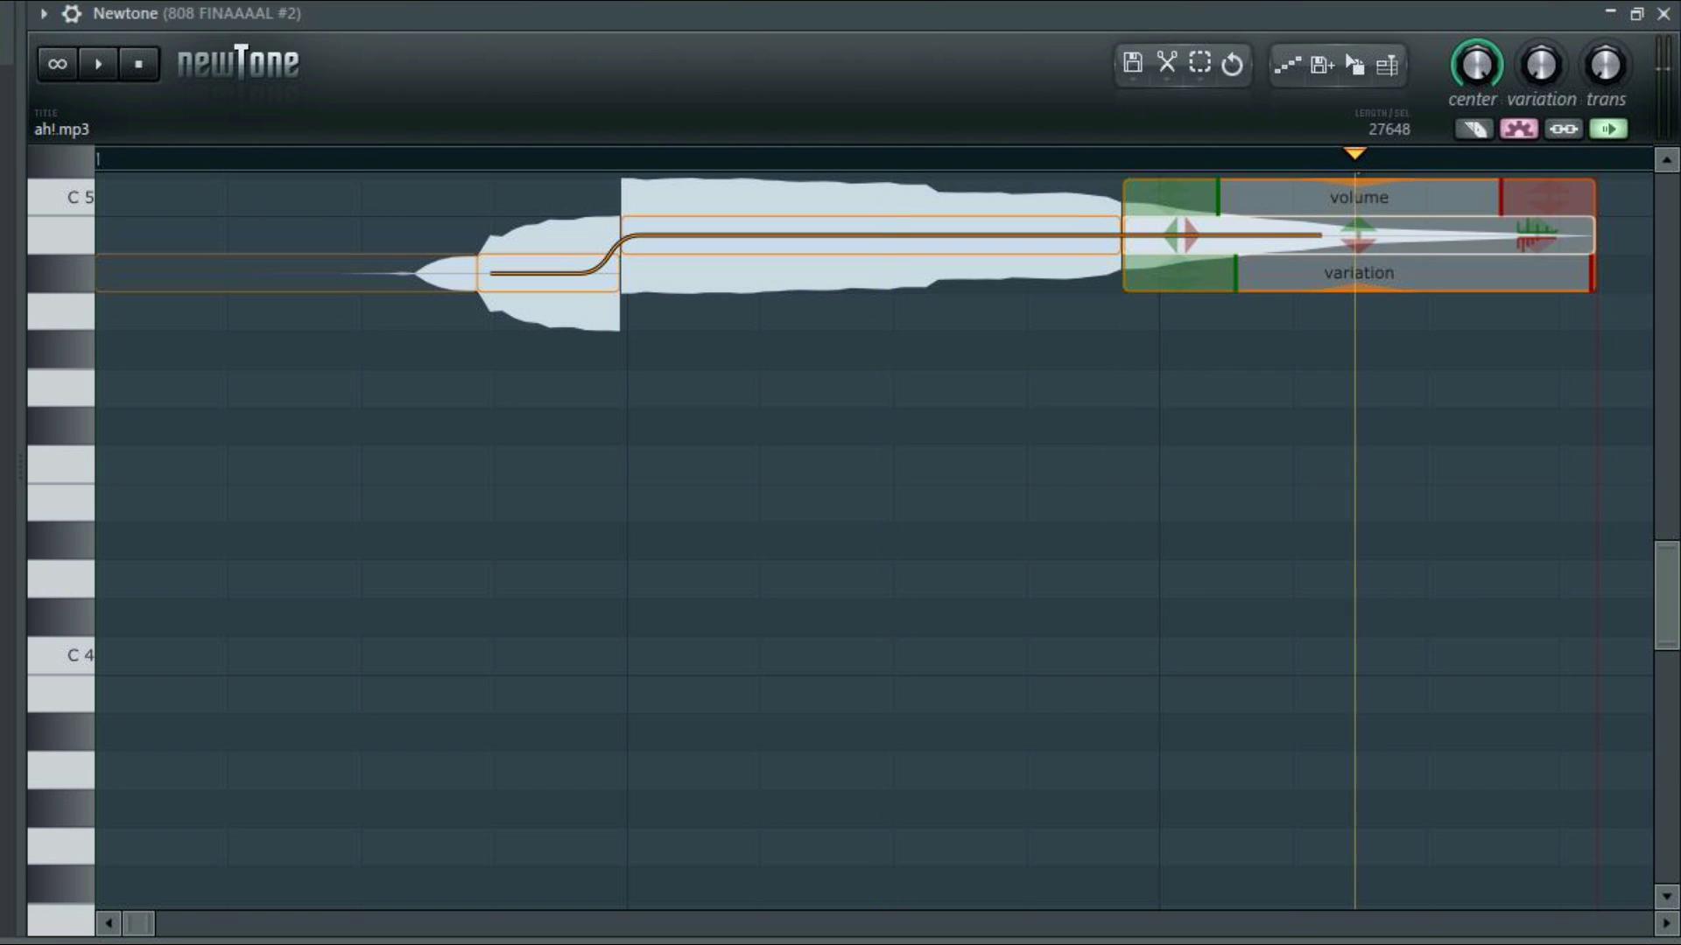
Step: Stretch the sustained B4 note of ah! so the sample ends about four fifths into bar 2, and route ah!_12 to a free mixer track
scroll(840, 525, "down", 4)
left_click_drag(543, 514, 1265, 513)
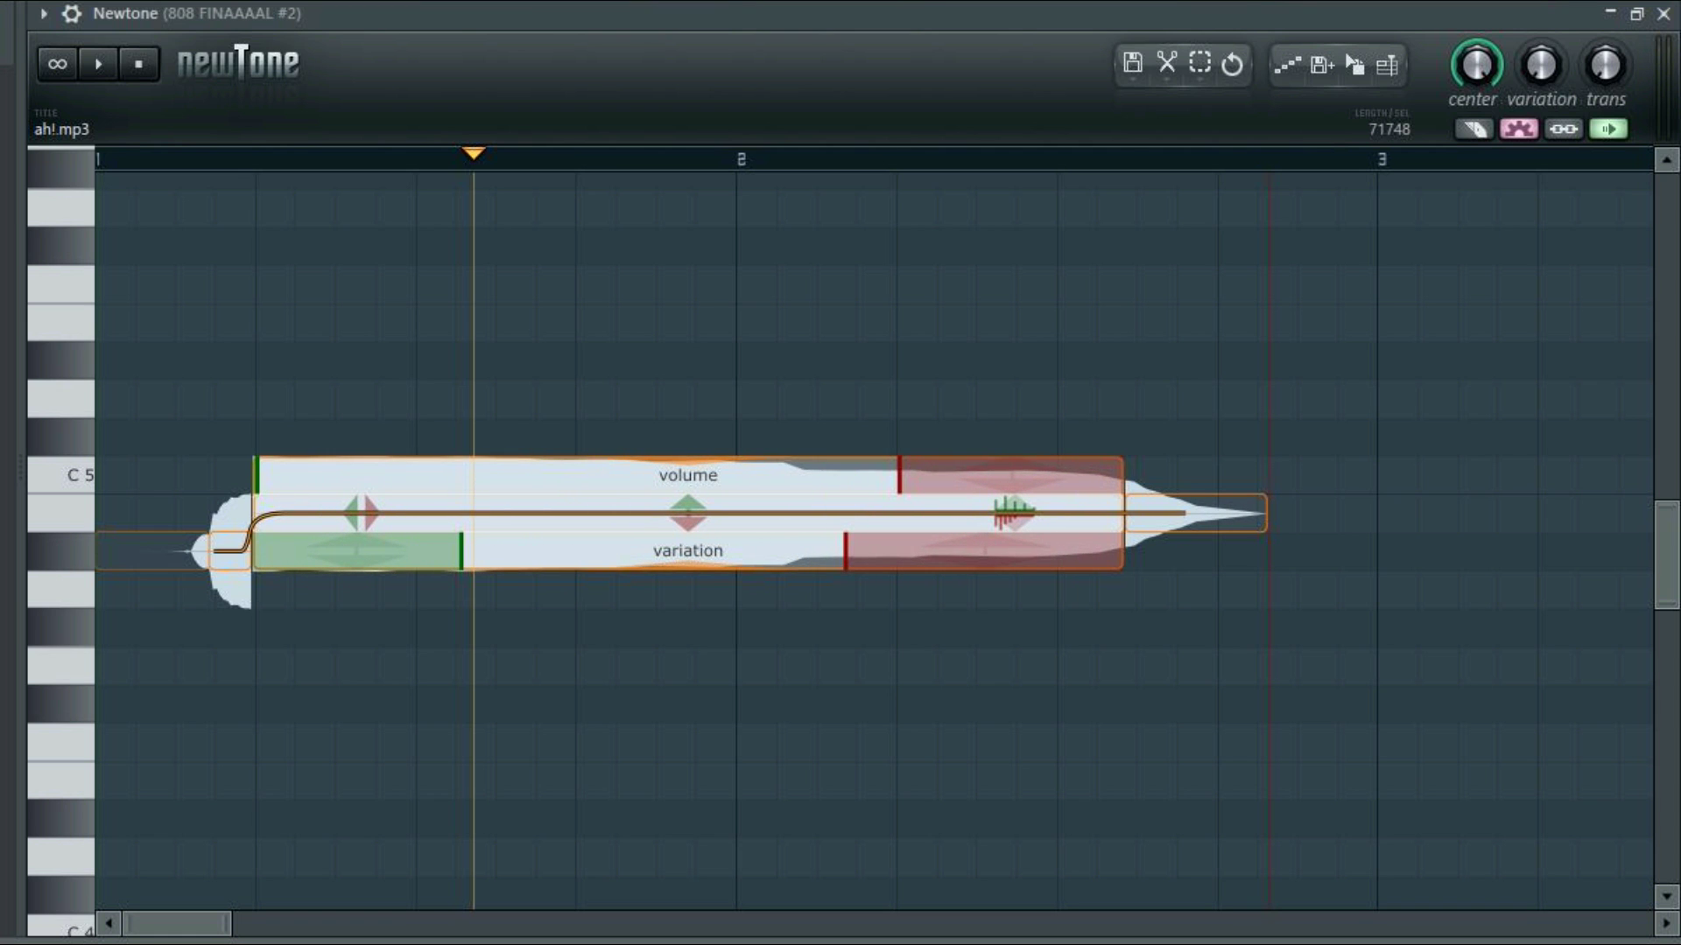
key("space")
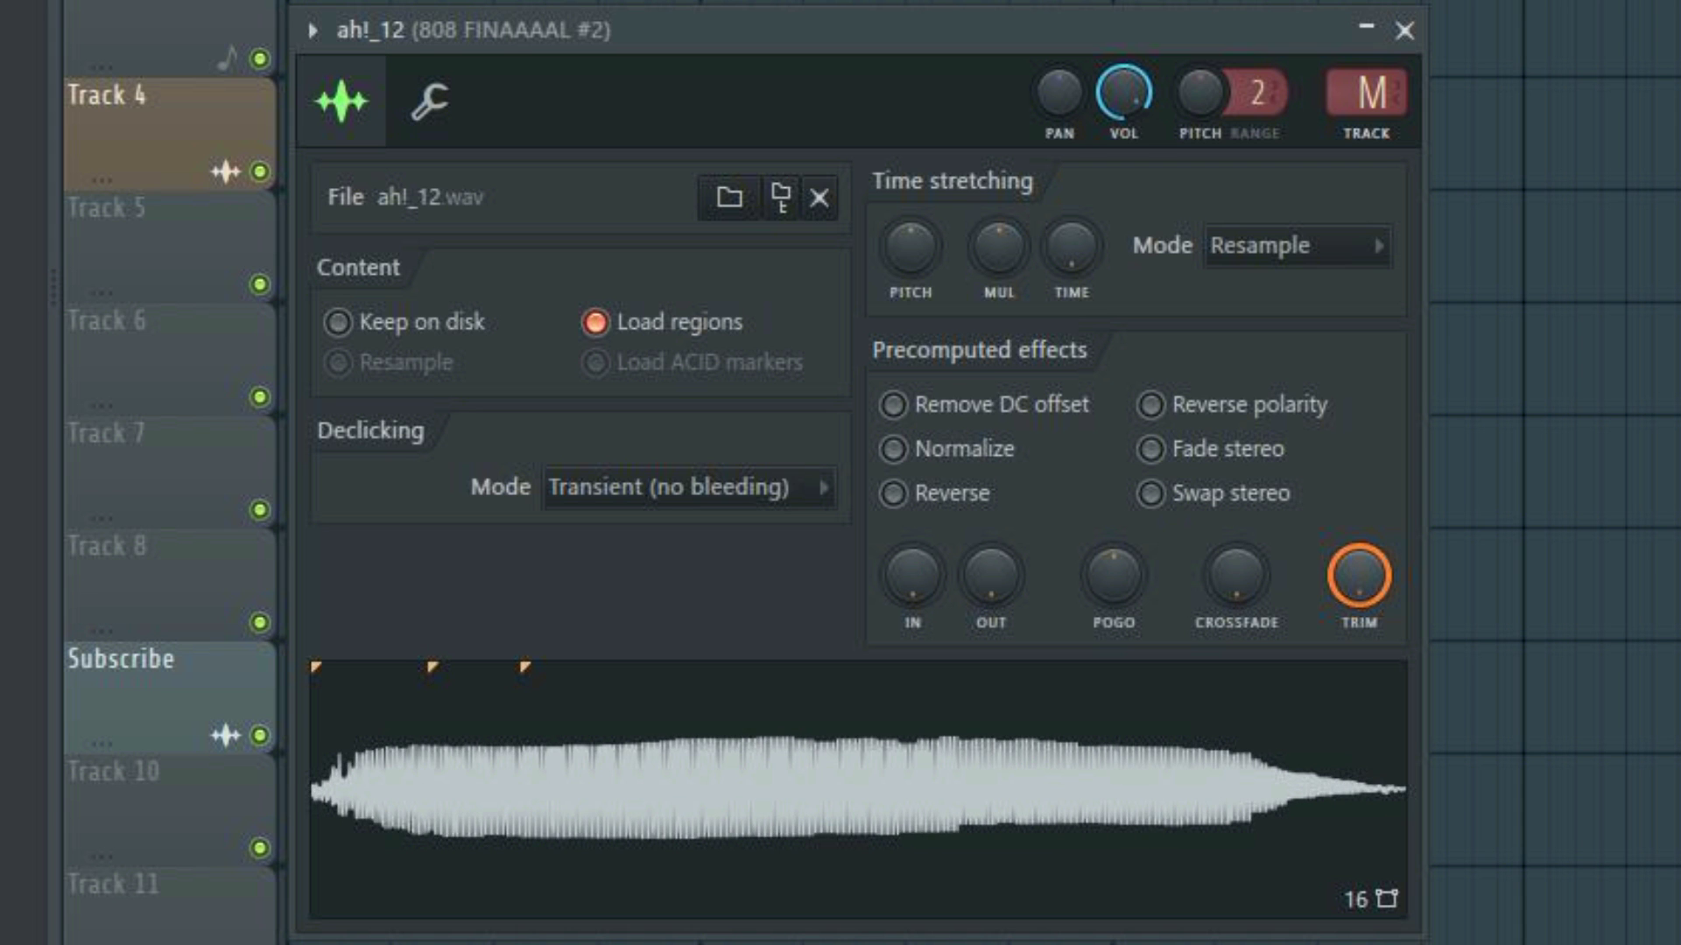
key("ctrl+l")
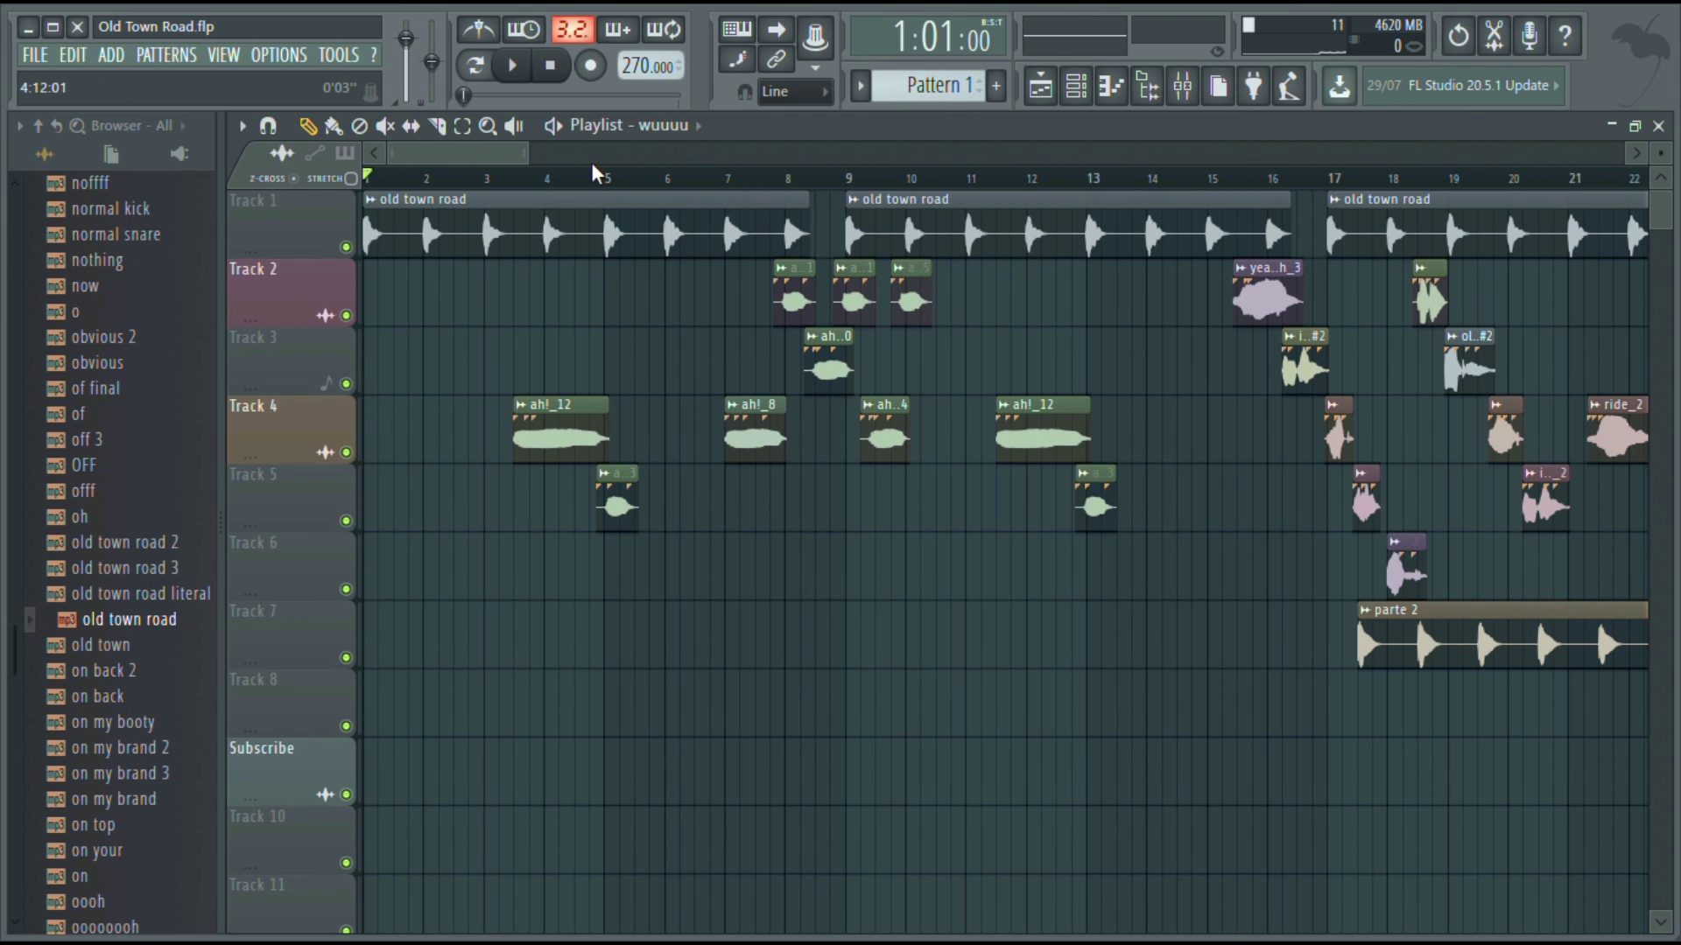
Step: Play the complete Old Town Road arrangement through its final ah! clips and stop playback
left_click_drag(538, 159, 987, 176)
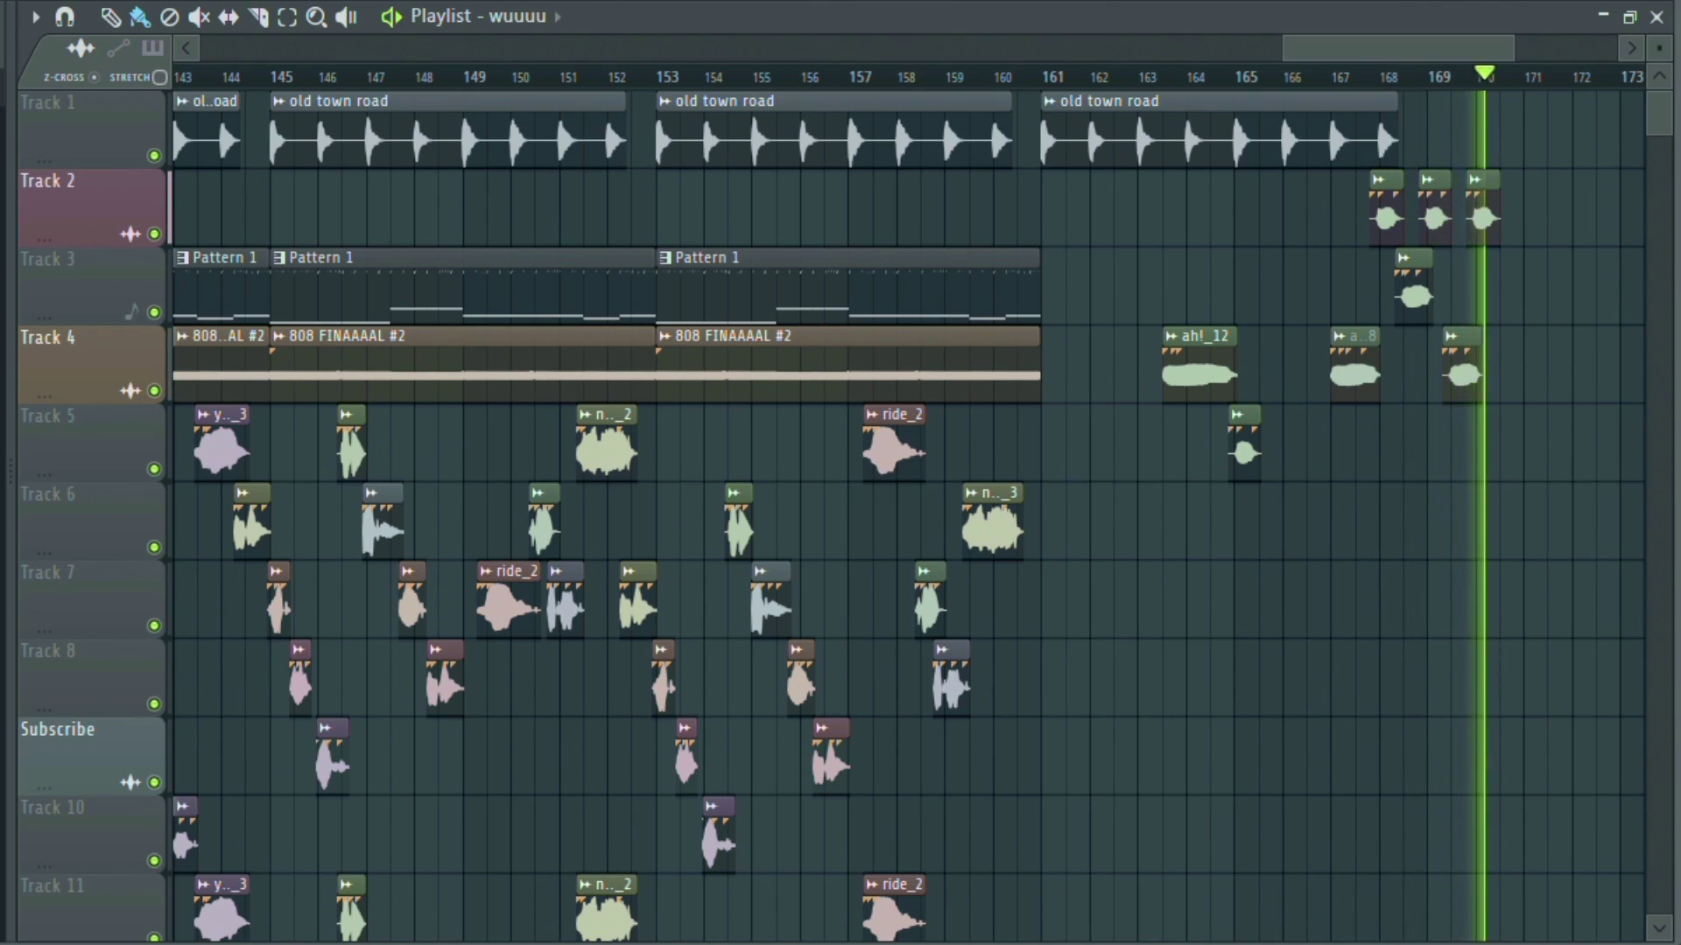
key("space")
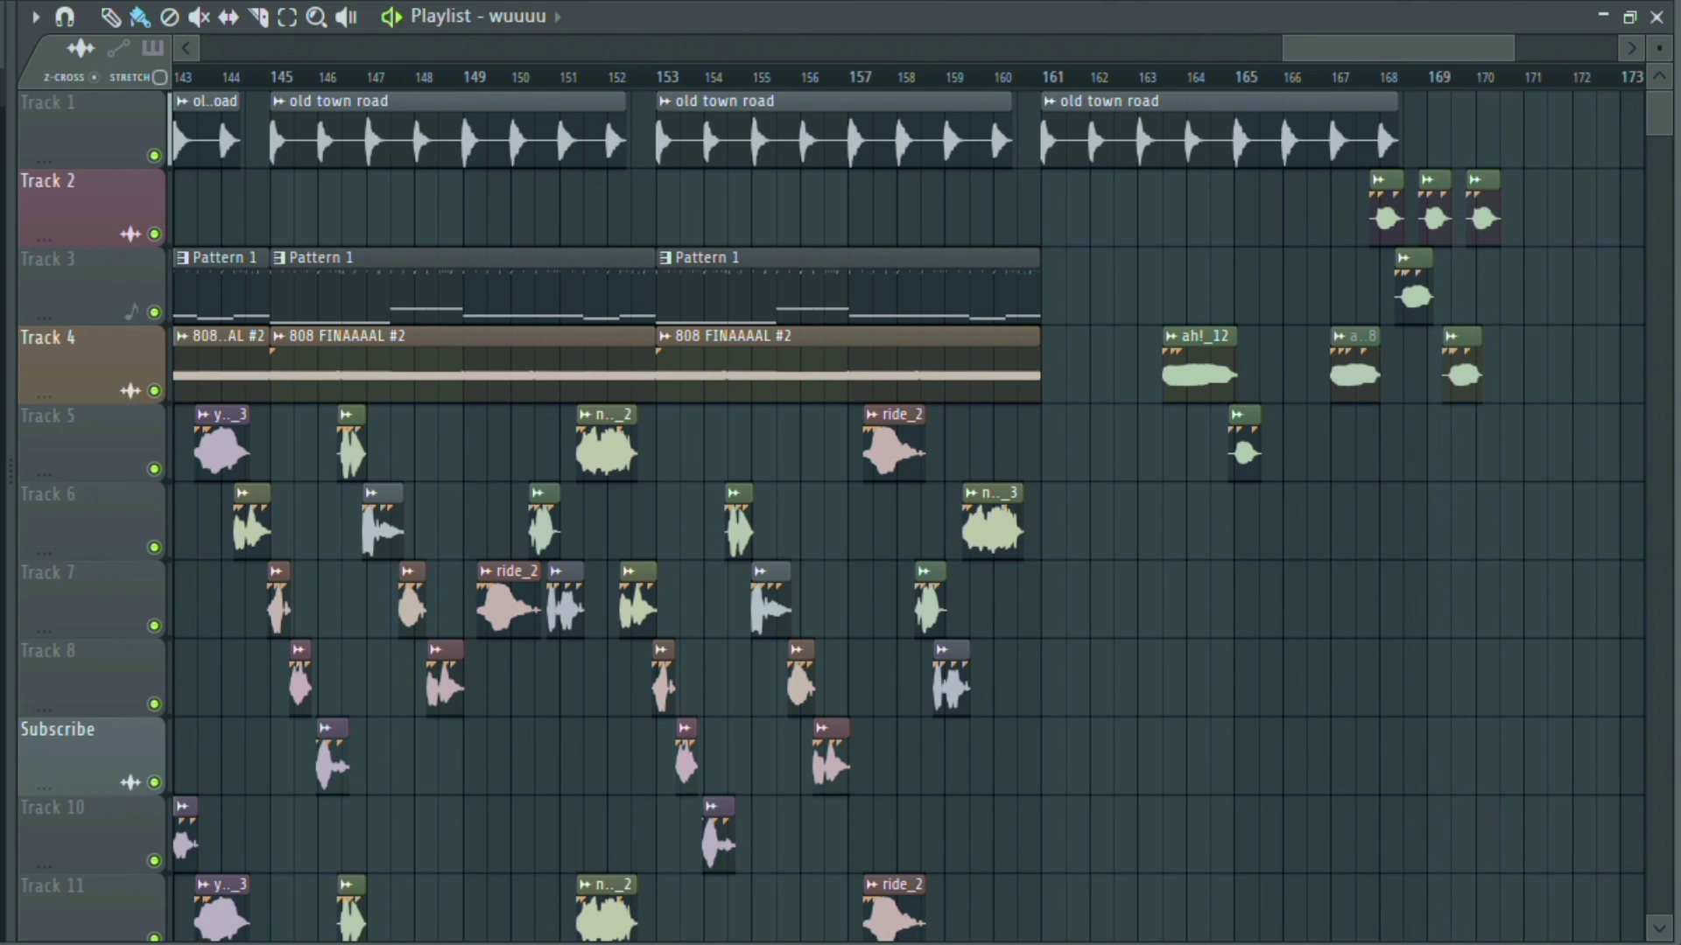